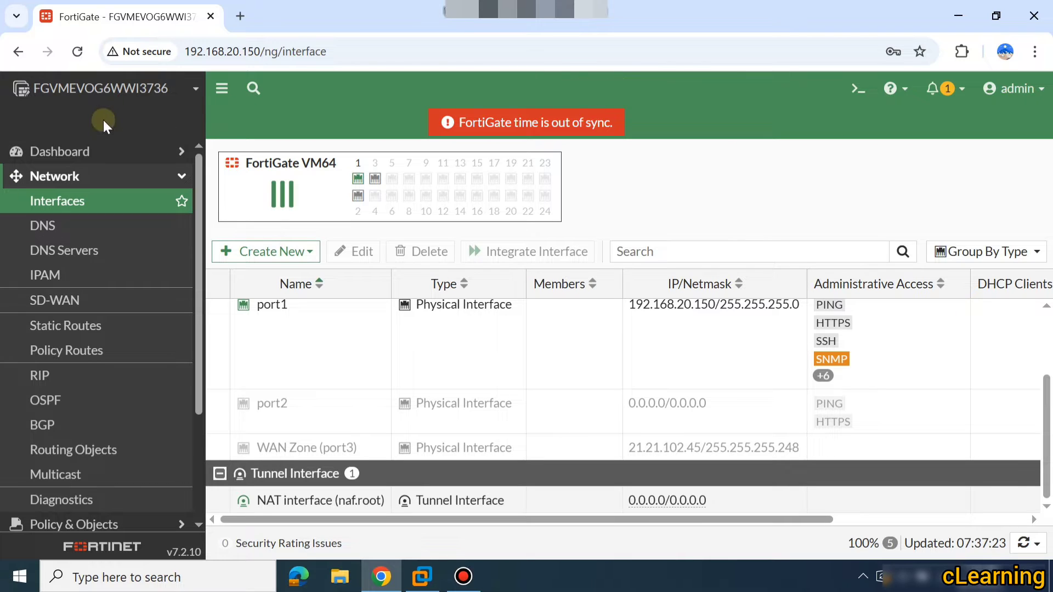
# Open the port2 physical interface for editing from the network interfaces list.
pyautogui.click(80, 185)
pyautogui.click(80, 185)
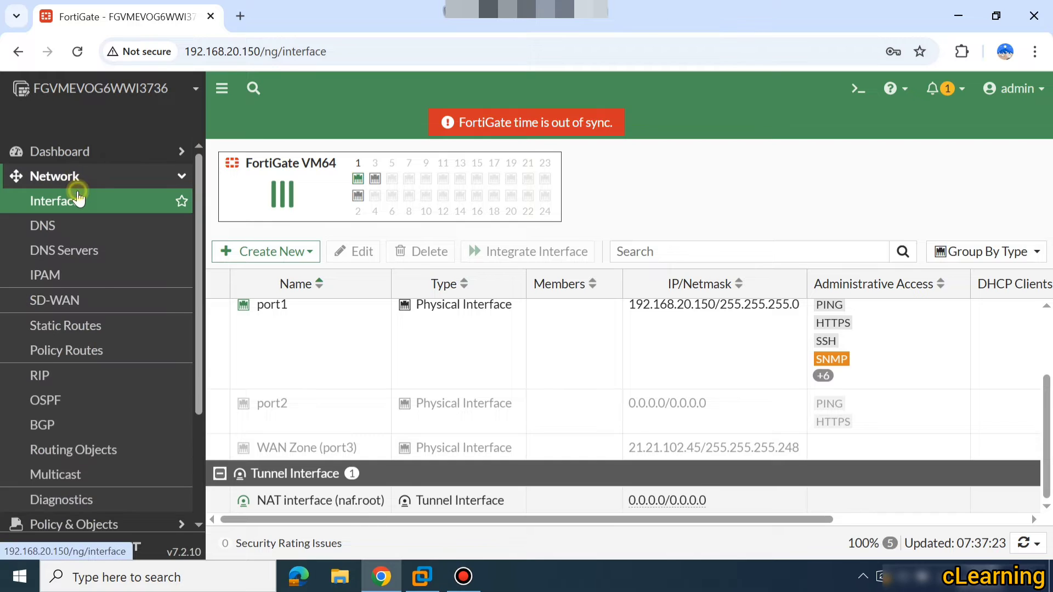
pyautogui.click(78, 200)
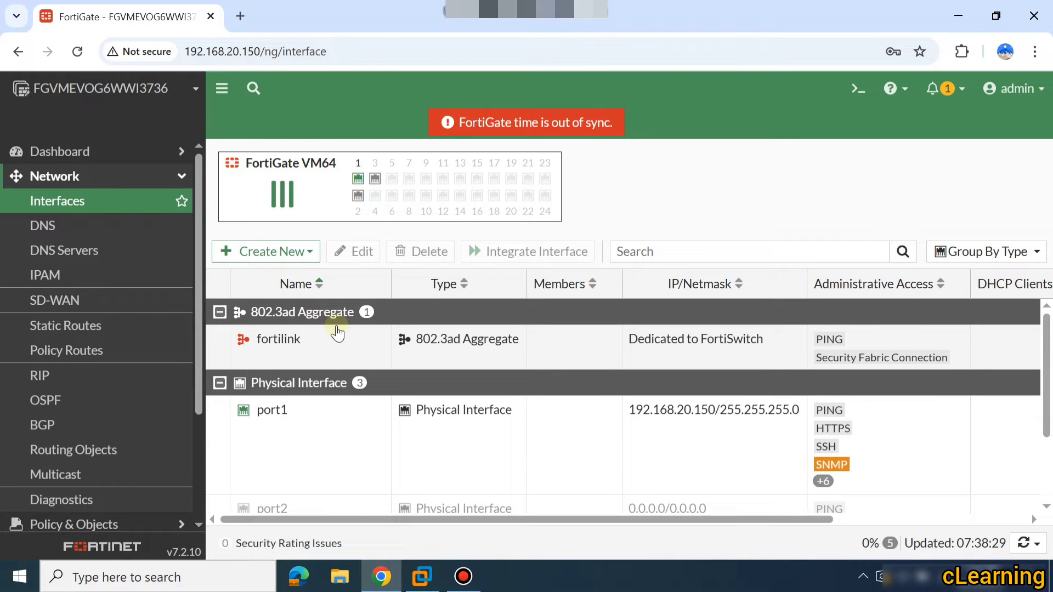
pyautogui.scroll(-3, 340, 371)
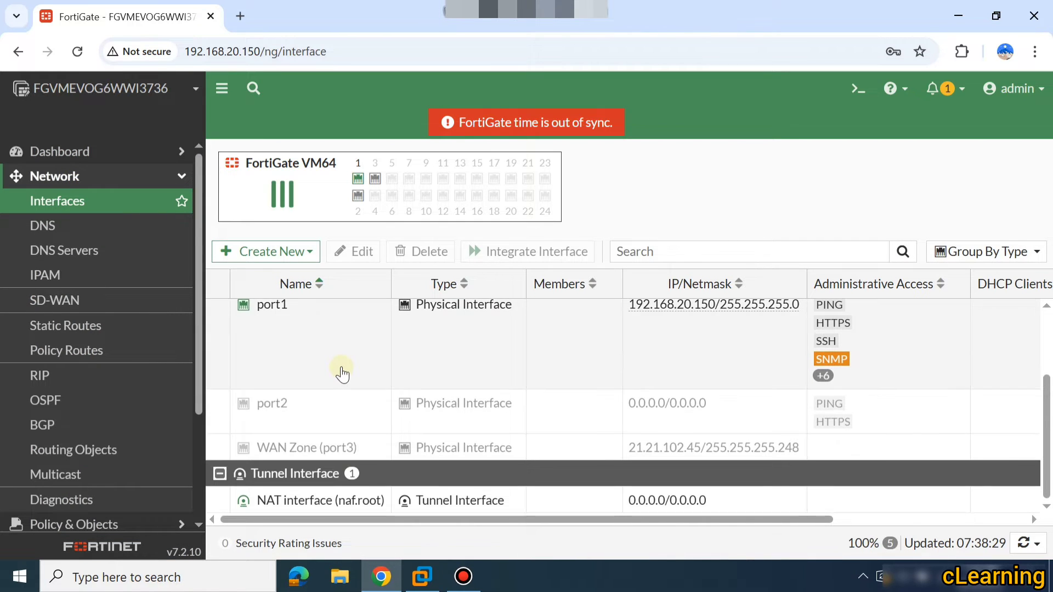
pyautogui.doubleClick(325, 410)
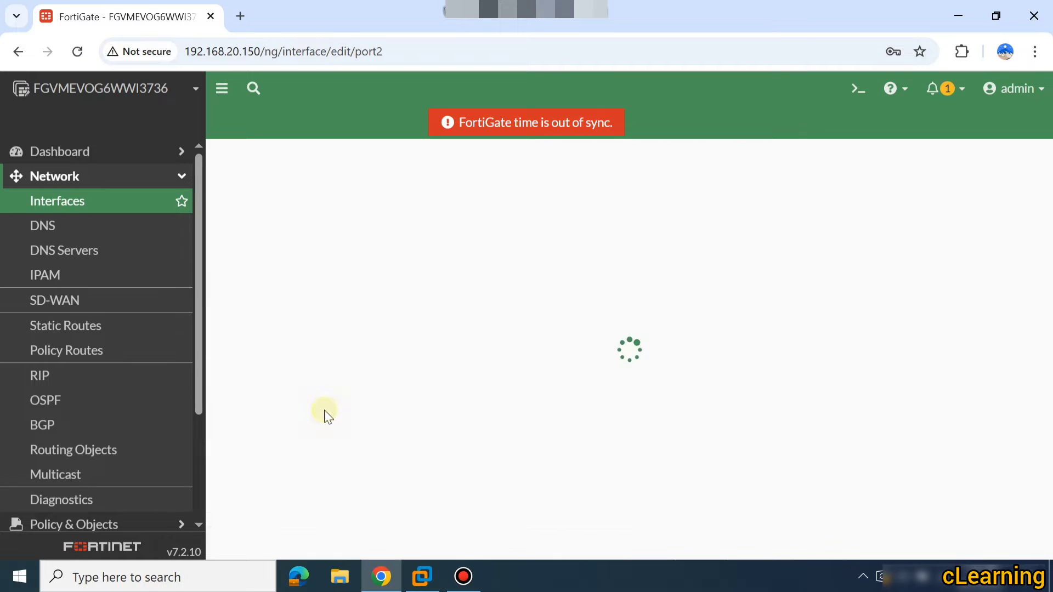
# Give port2 the alias LAN and set its role to LAN.
pyautogui.click(346, 211)
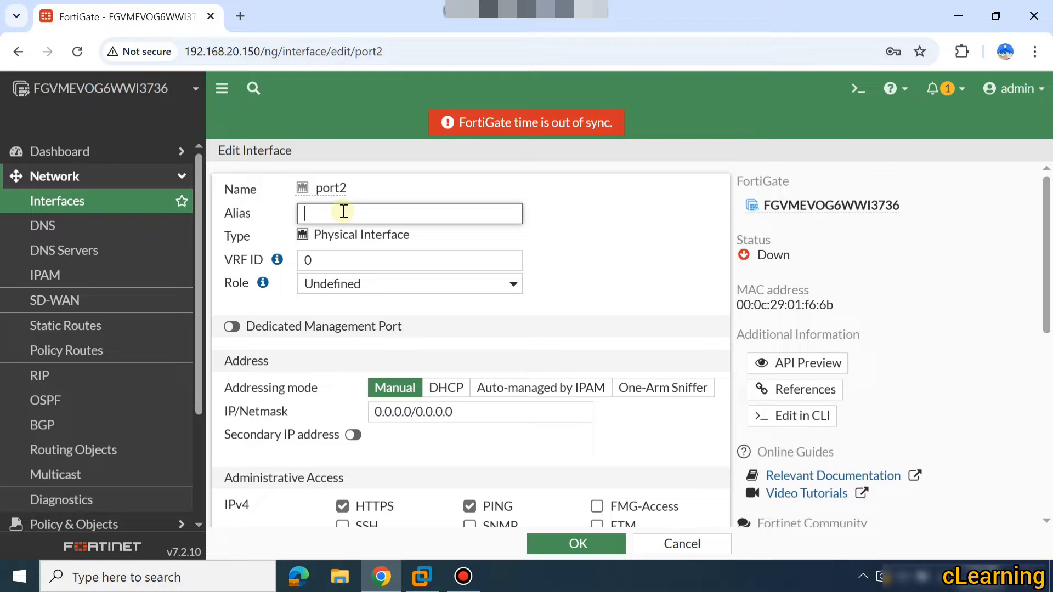
pyautogui.write('LAN')
pyautogui.click(333, 284)
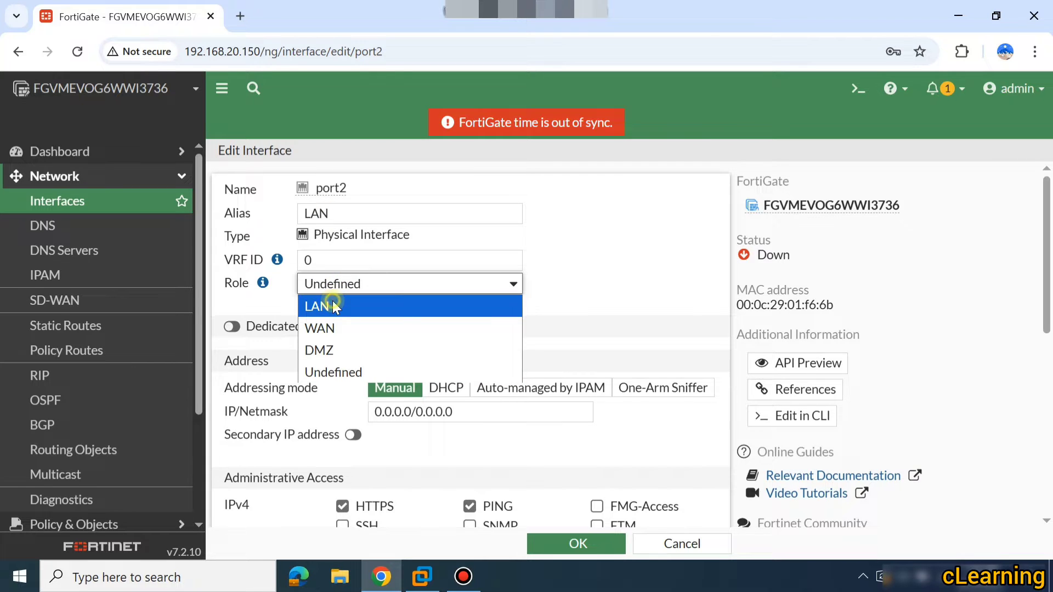
pyautogui.click(333, 306)
# Switch port2's addressing mode to DHCP to view its options and return it to Manual.
pyautogui.scroll(-3, 346, 307)
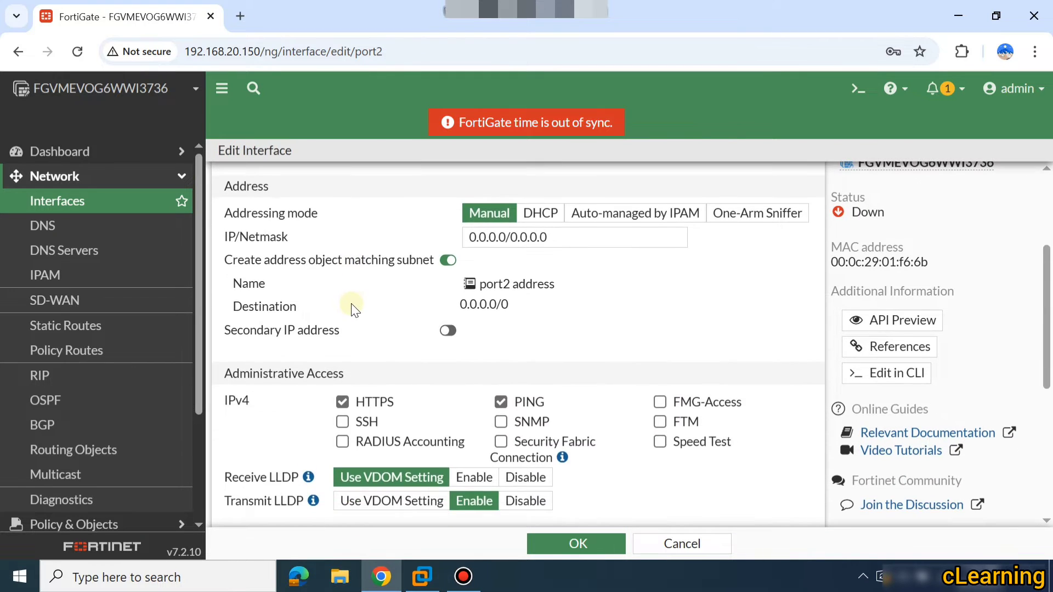
pyautogui.click(552, 239)
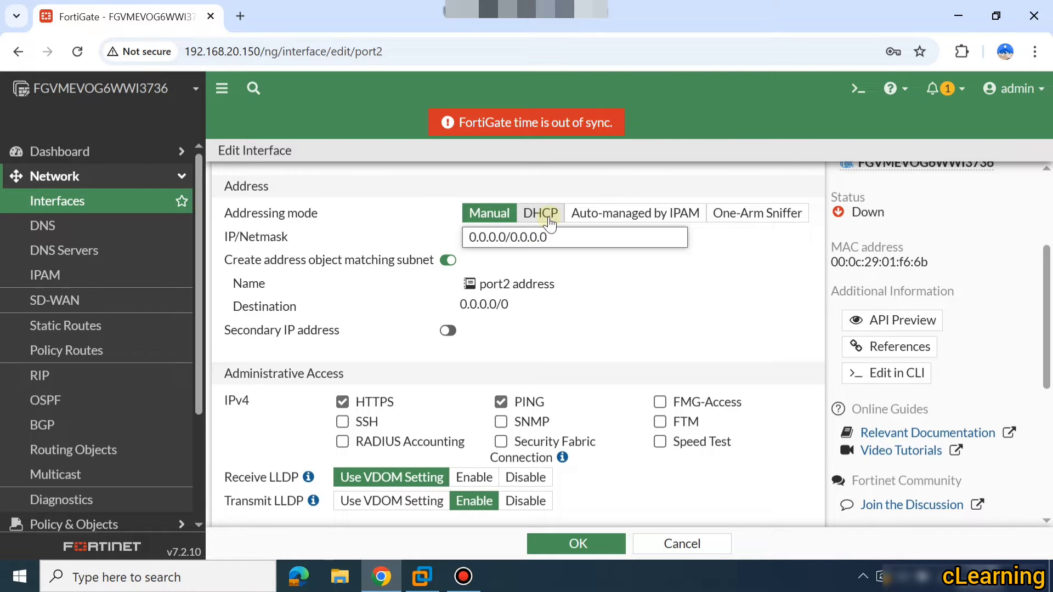
pyautogui.click(550, 222)
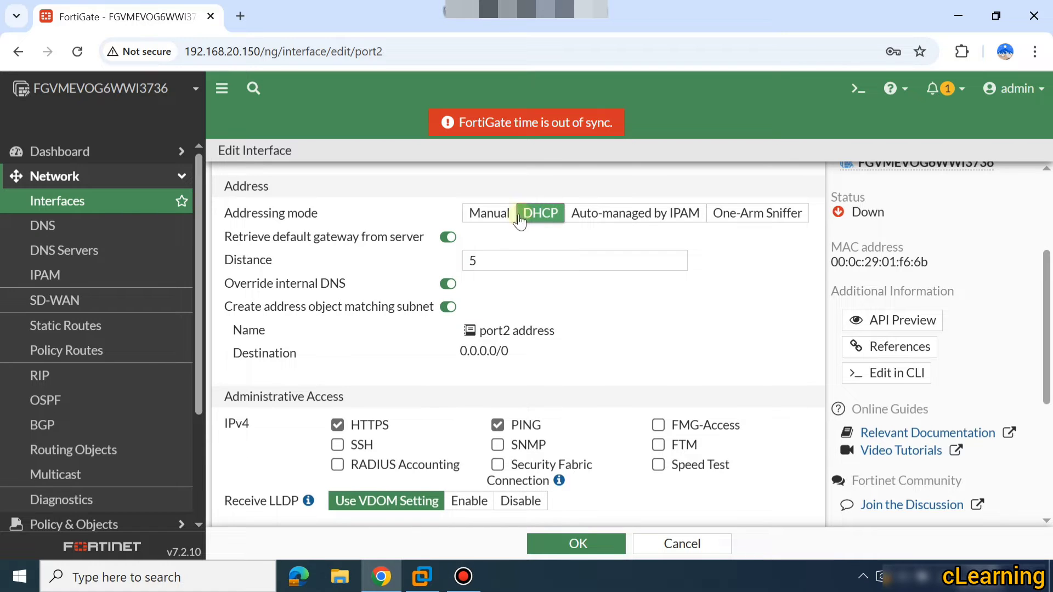
pyautogui.click(475, 220)
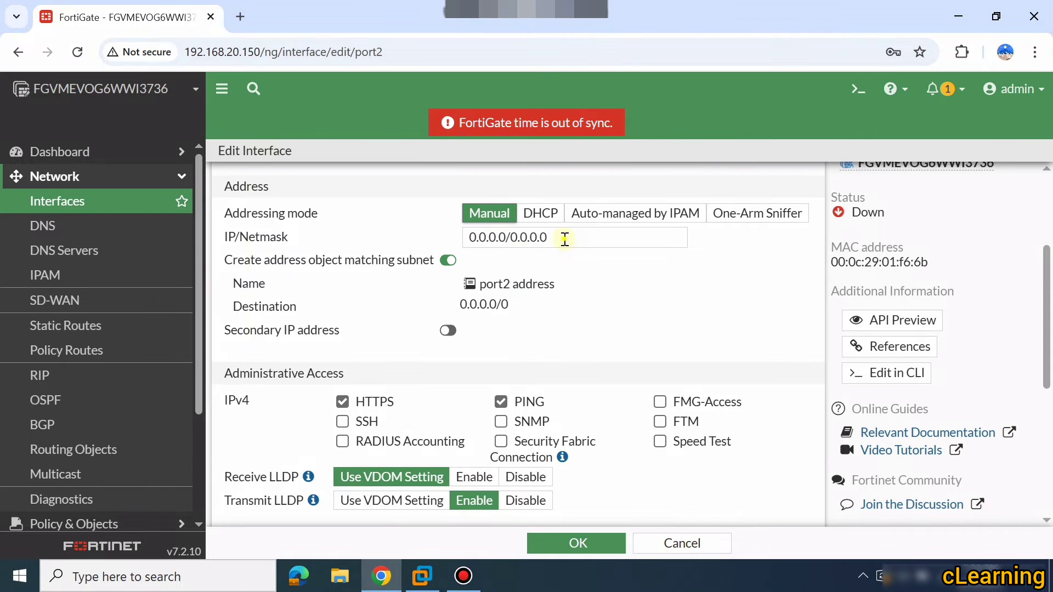
# Set port2's IP/Netmask to 192.168.1.1/255.255.255.0.
pyautogui.tripleClick(565, 239)
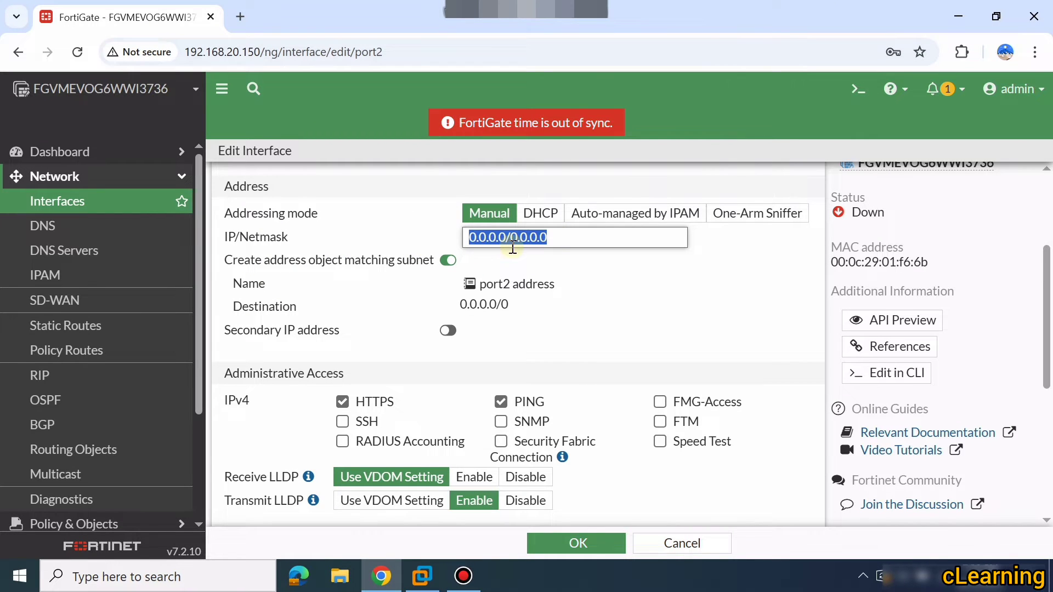
pyautogui.write('1')
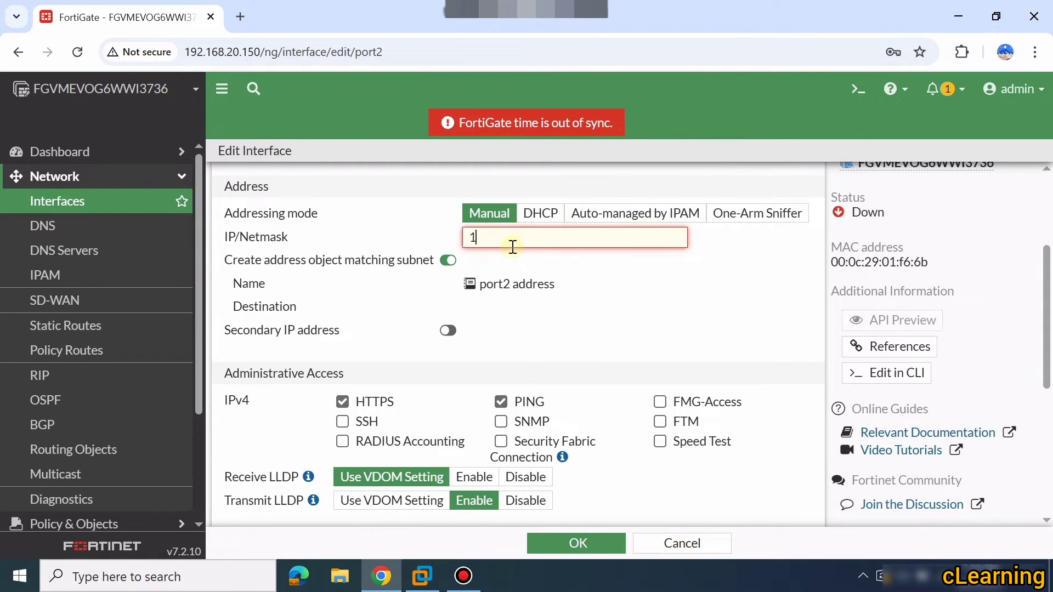
pyautogui.write('92.168.1.1/255.255.25')
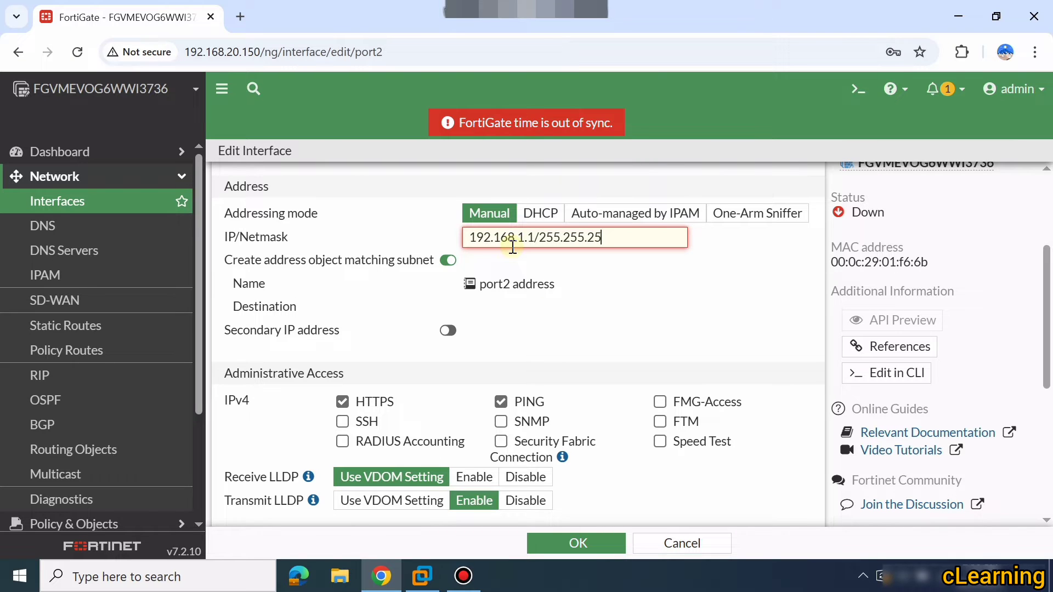
pyautogui.write('5.0')
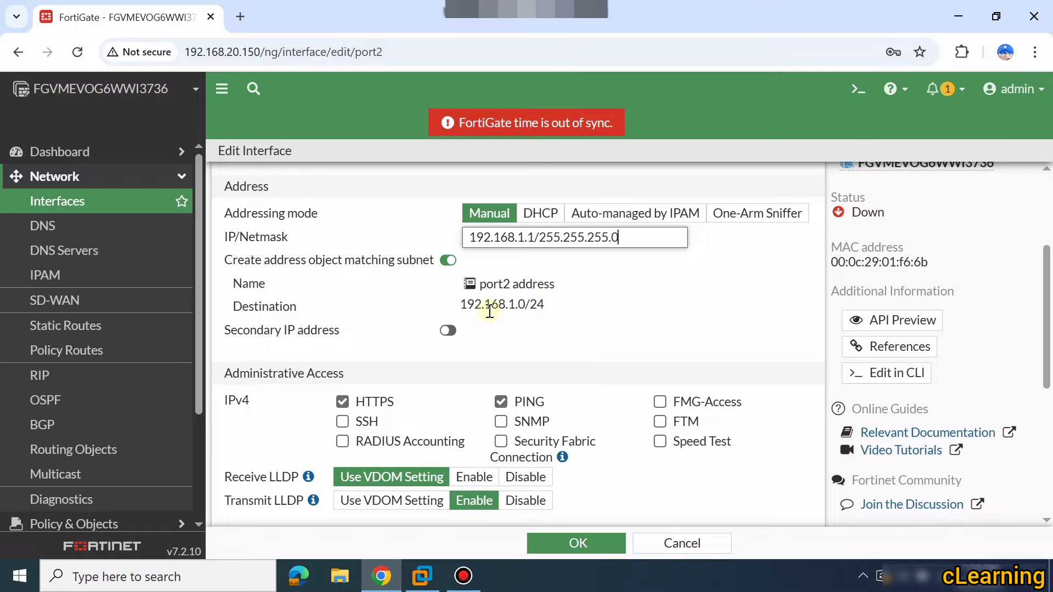
# Turn on the secondary IP address option to view its table and turn it back off.
pyautogui.scroll(-1, 565, 318)
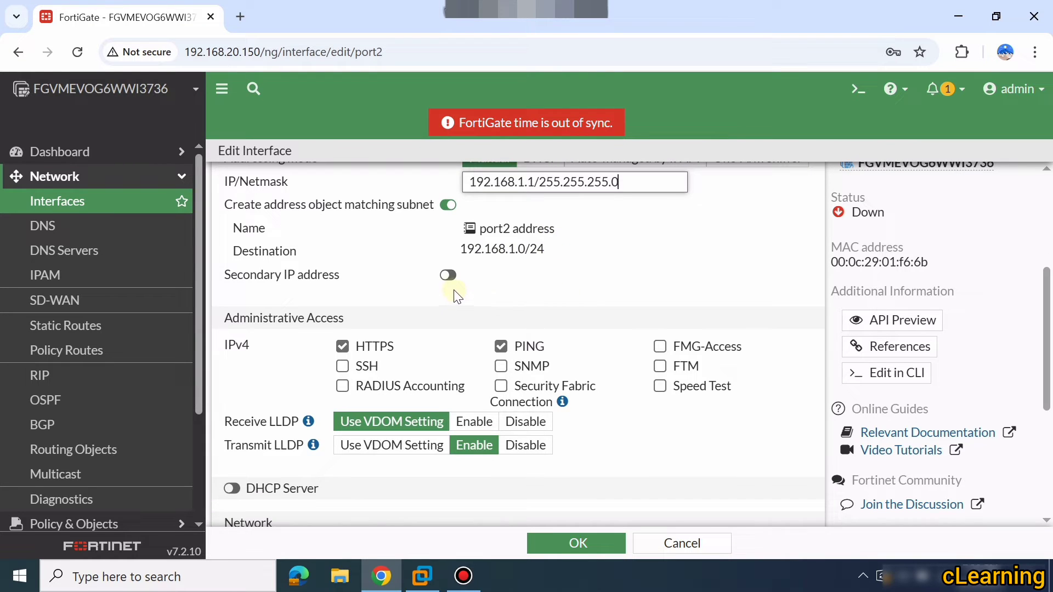
pyautogui.click(449, 276)
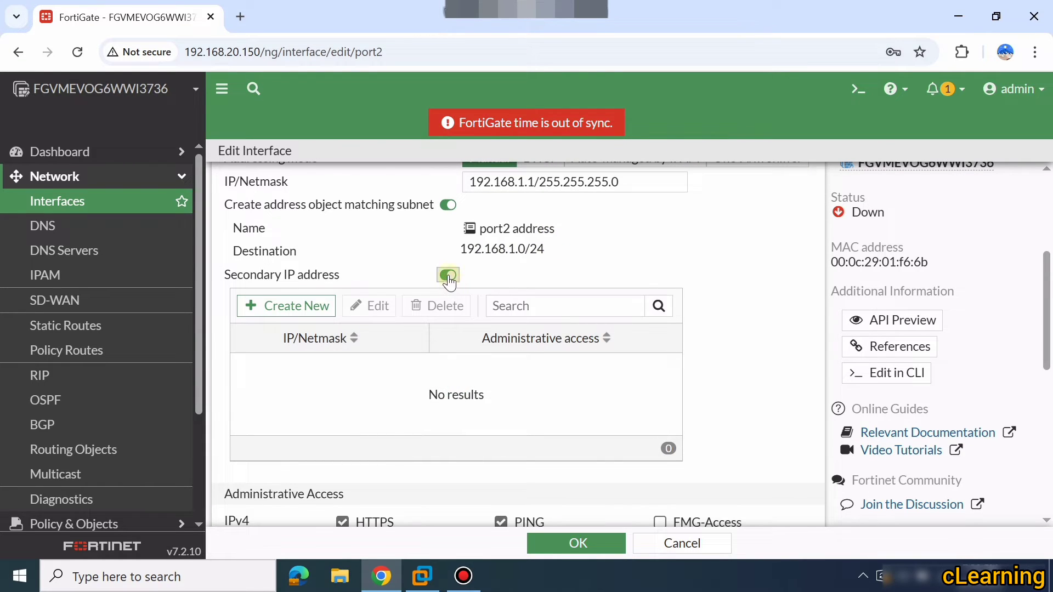
pyautogui.click(449, 279)
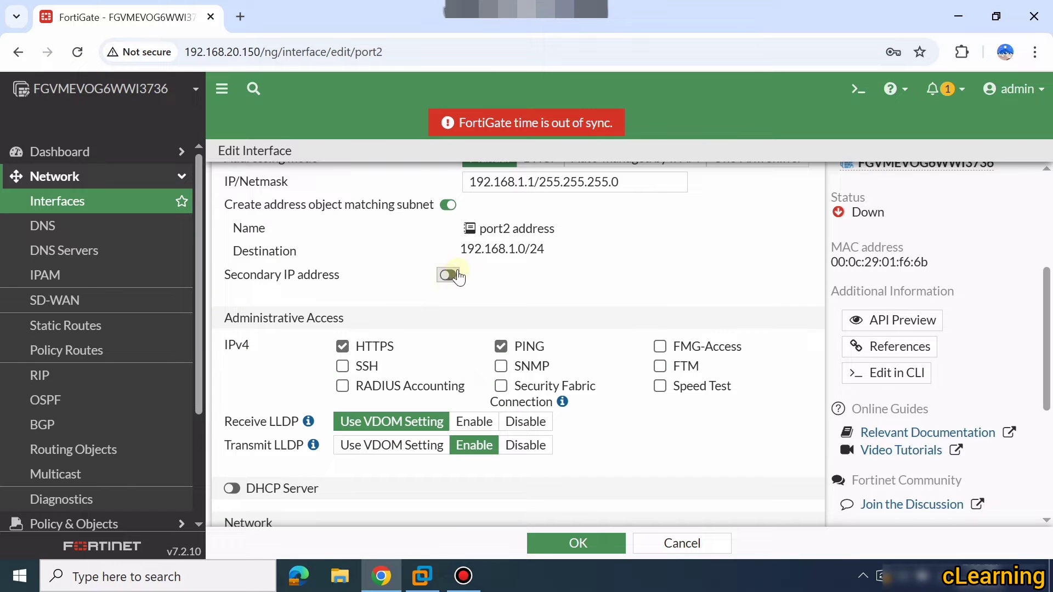
# Allow SSH in port2's IPv4 administrative access, leaving Speed Test unselected.
pyautogui.scroll(-1, 452, 283)
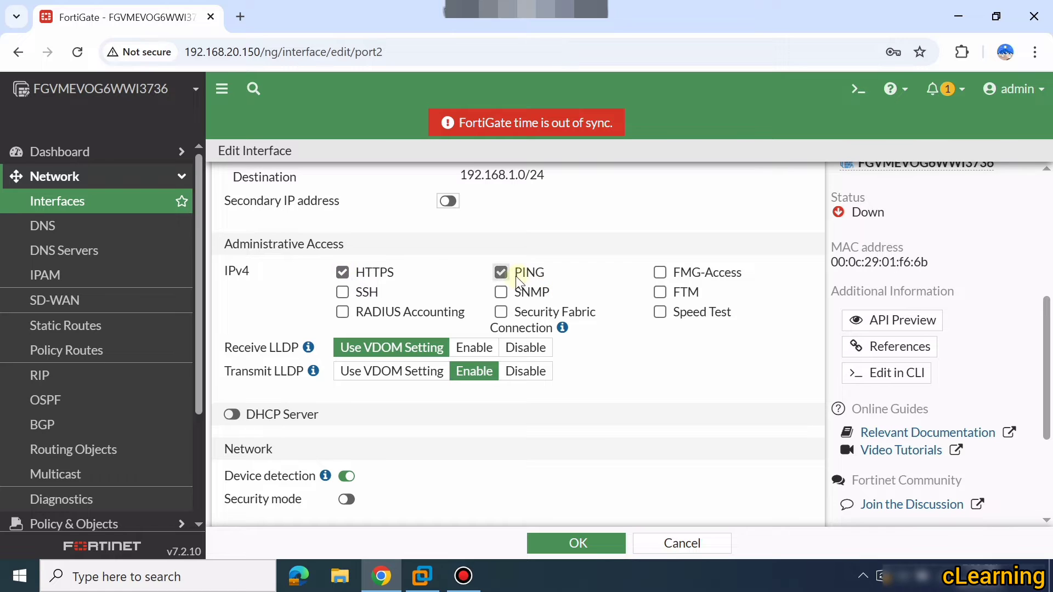
pyautogui.click(343, 294)
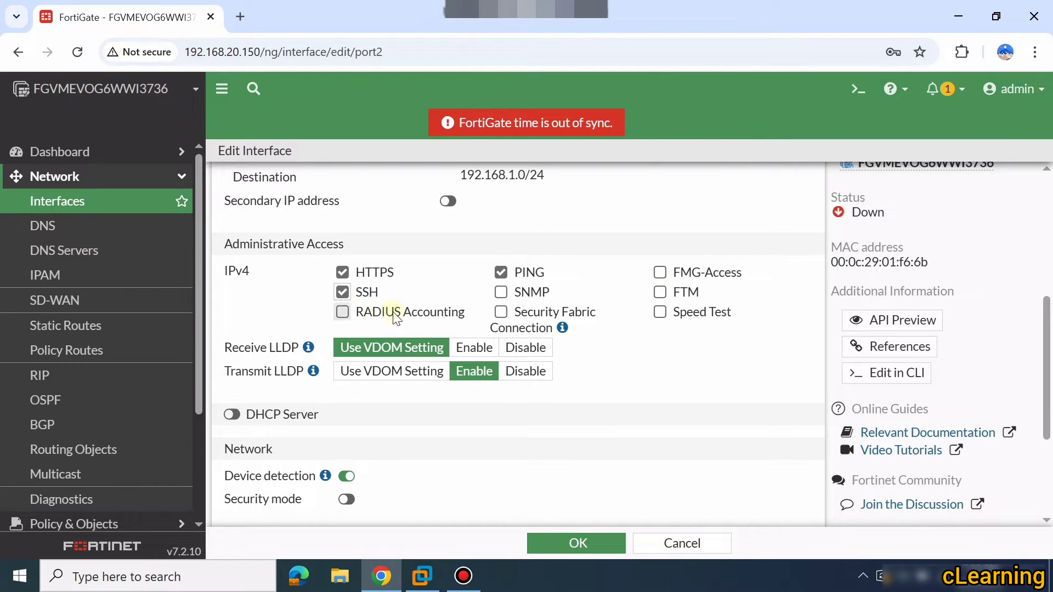
pyautogui.click(660, 314)
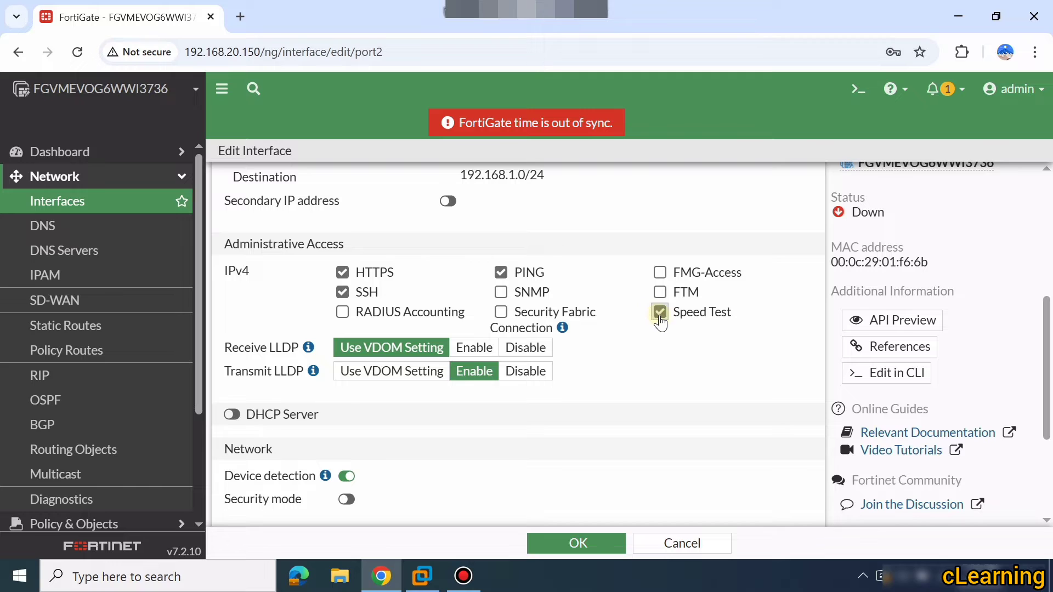
pyautogui.click(659, 320)
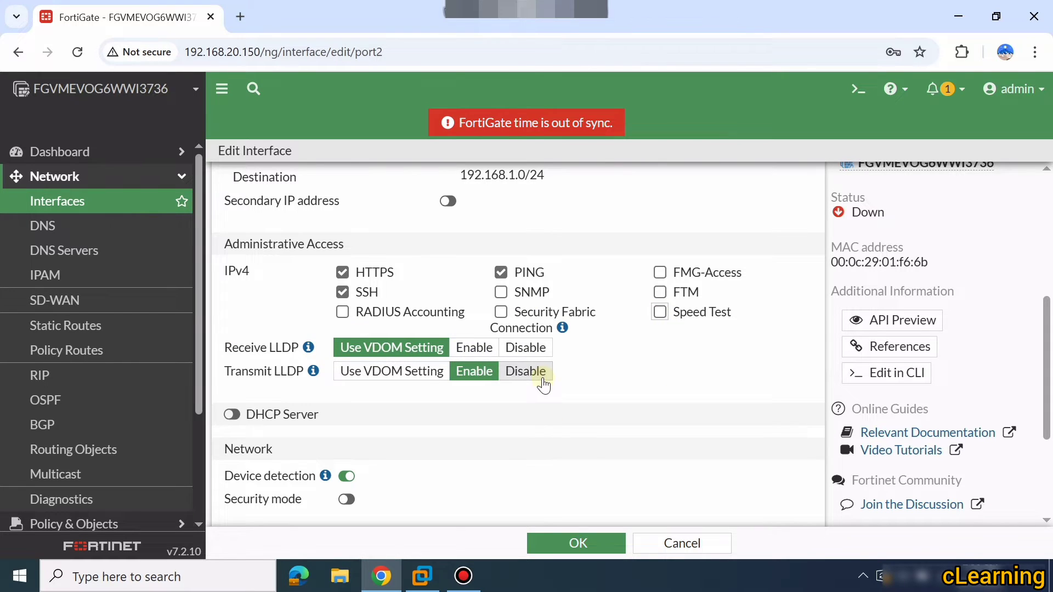
# Enable the DHCP server on port2 to show its address range, gateway and DNS settings.
pyautogui.scroll(-4, 543, 385)
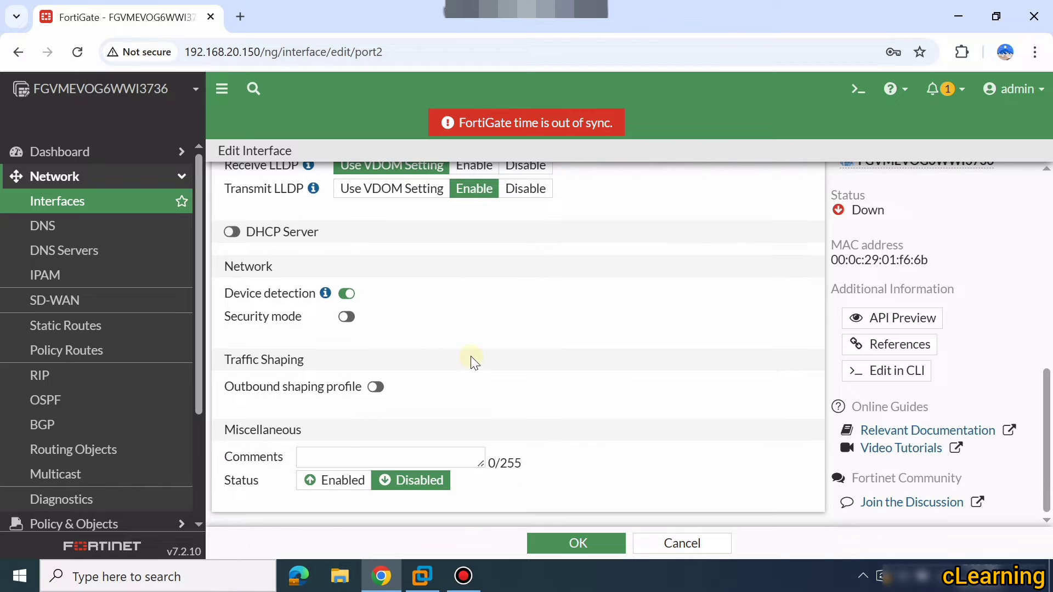
pyautogui.scroll(2, 421, 314)
pyautogui.scroll(-1, 420, 312)
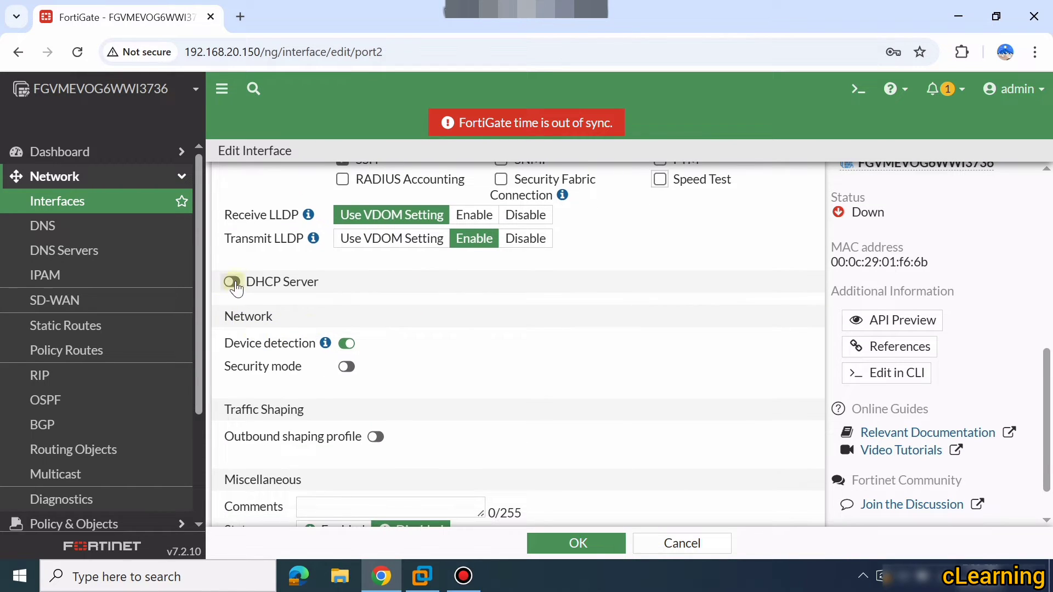
pyautogui.click(233, 282)
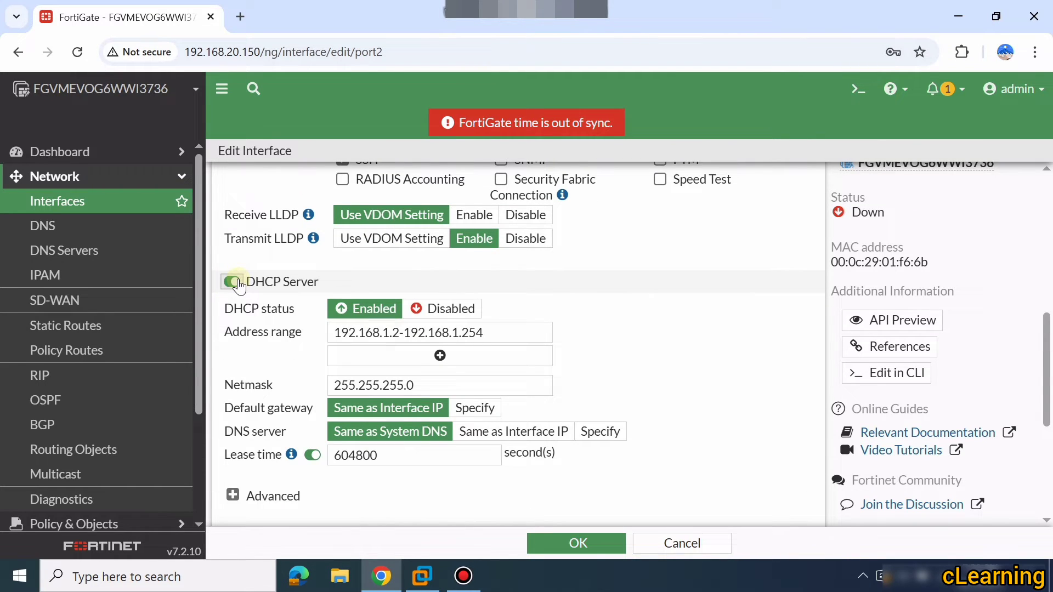
pyautogui.click(232, 283)
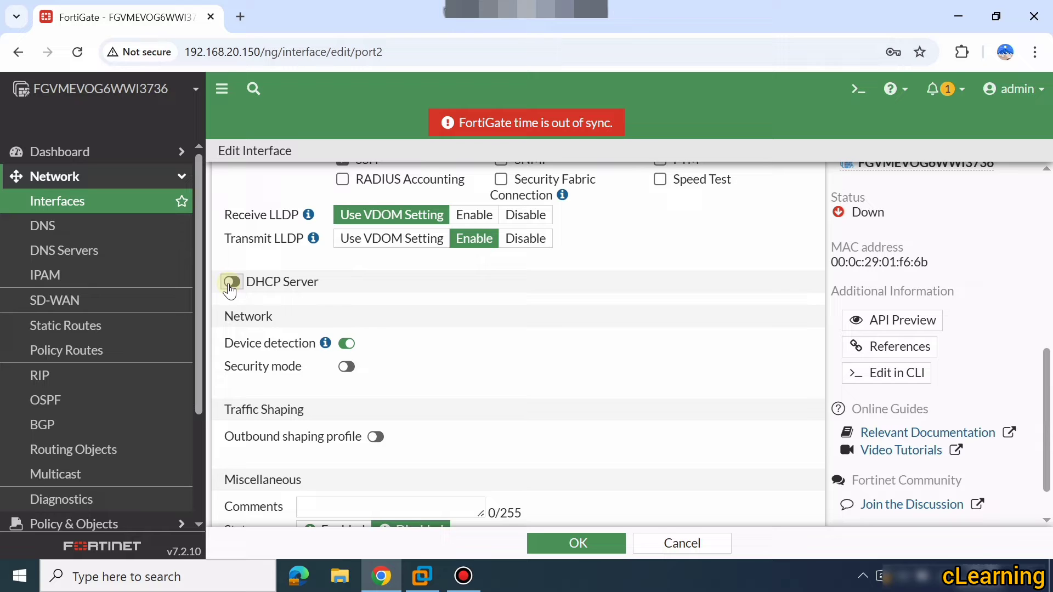
pyautogui.click(231, 283)
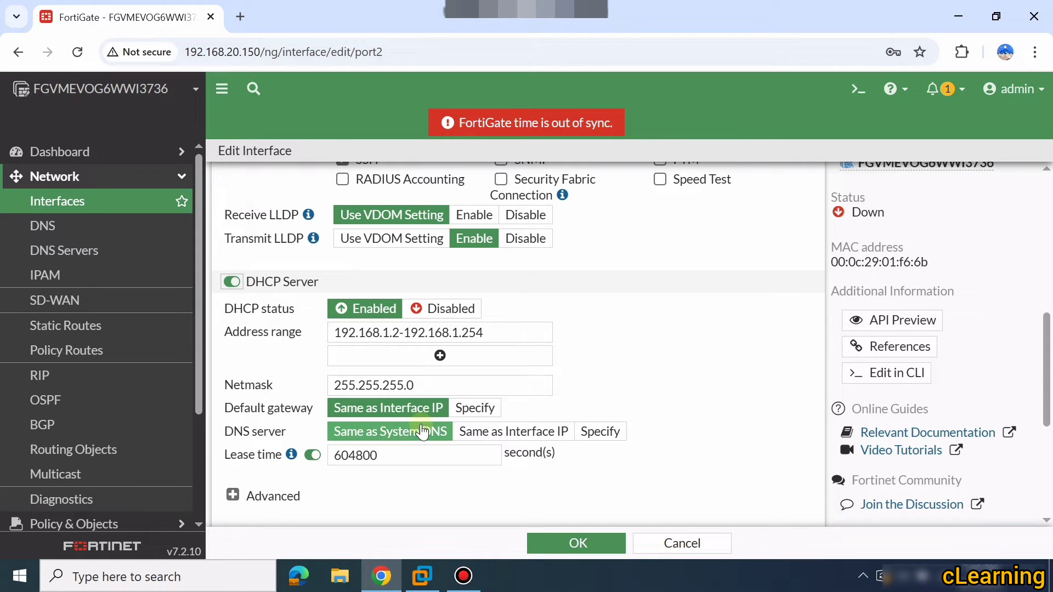
# Examine the advanced DHCP server options, collapse them and turn the DHCP server off for port2.
pyautogui.scroll(-1, 456, 439)
pyautogui.scroll(-3, 456, 438)
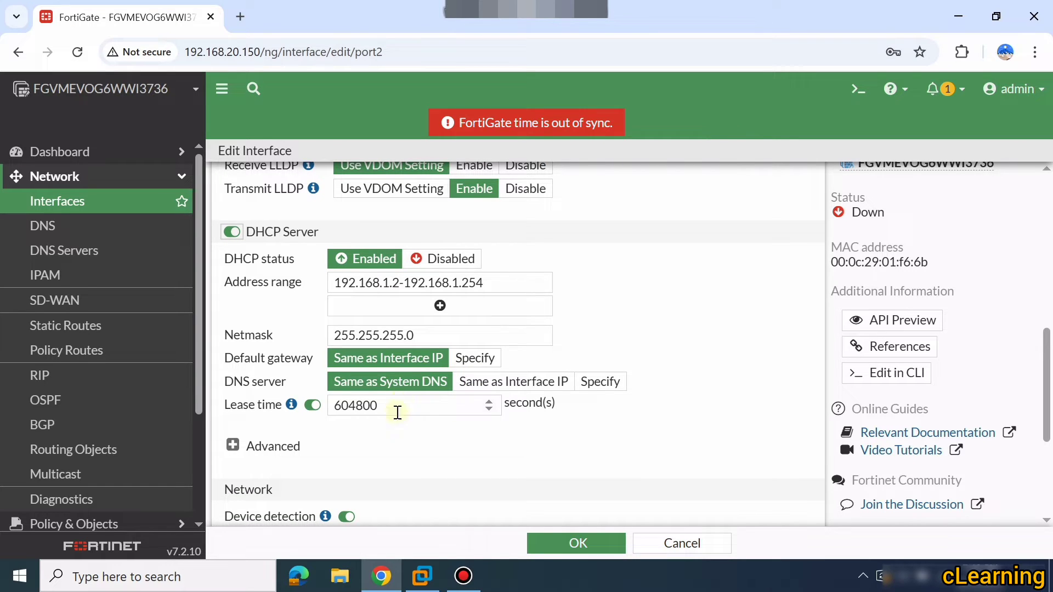
pyautogui.click(233, 447)
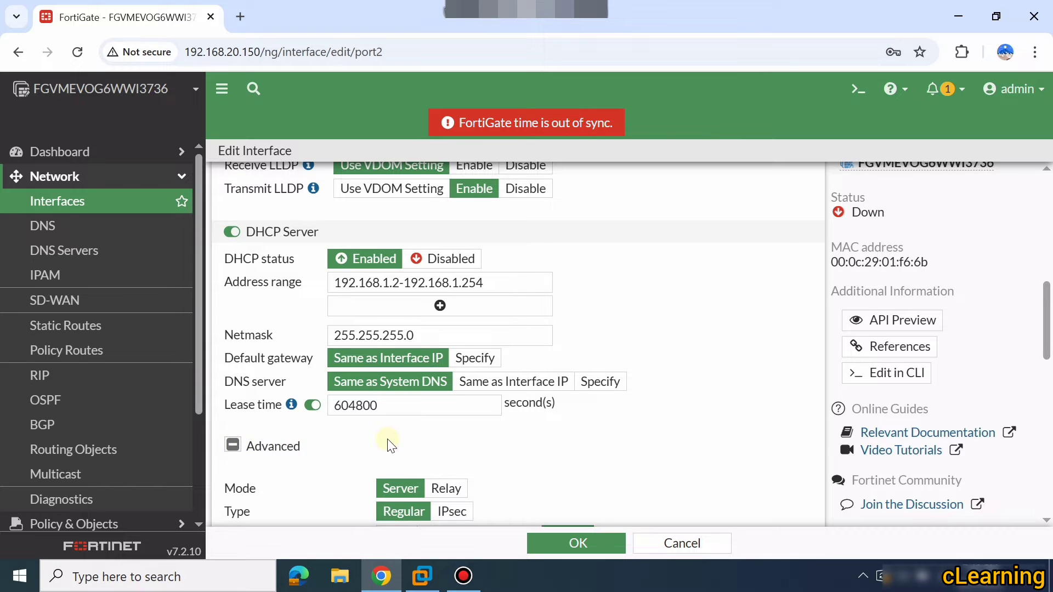
pyautogui.scroll(-4, 388, 438)
pyautogui.scroll(-2, 390, 427)
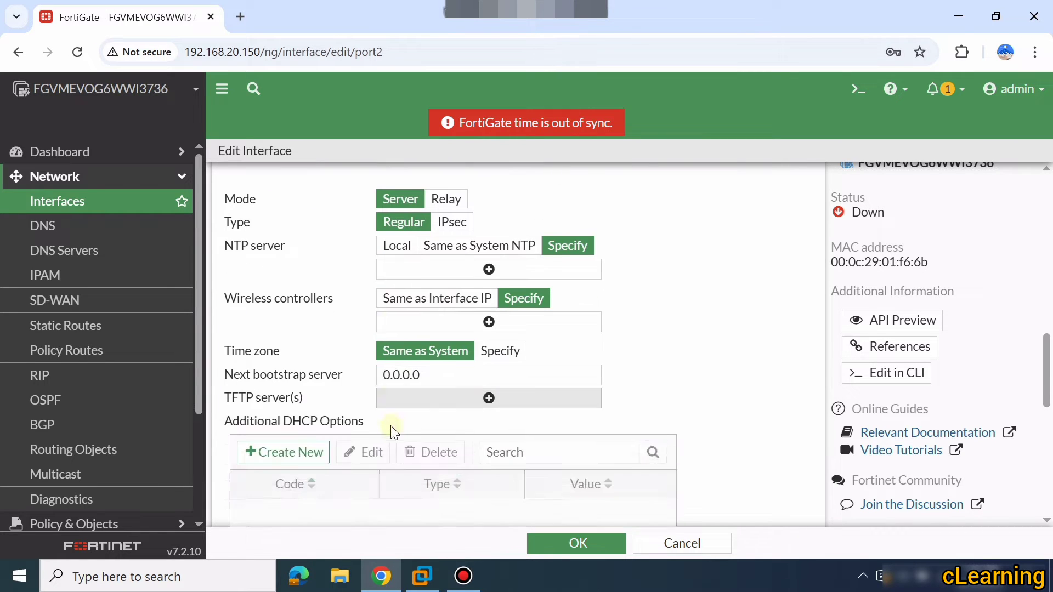
pyautogui.scroll(1, 356, 378)
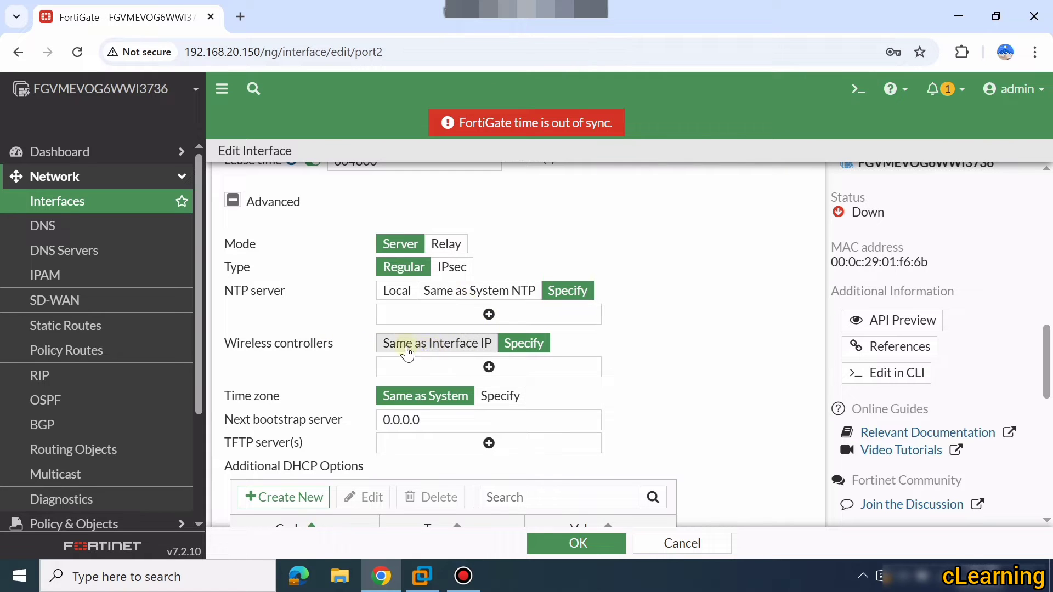
pyautogui.click(233, 201)
pyautogui.scroll(4, 400, 310)
pyautogui.scroll(1, 391, 311)
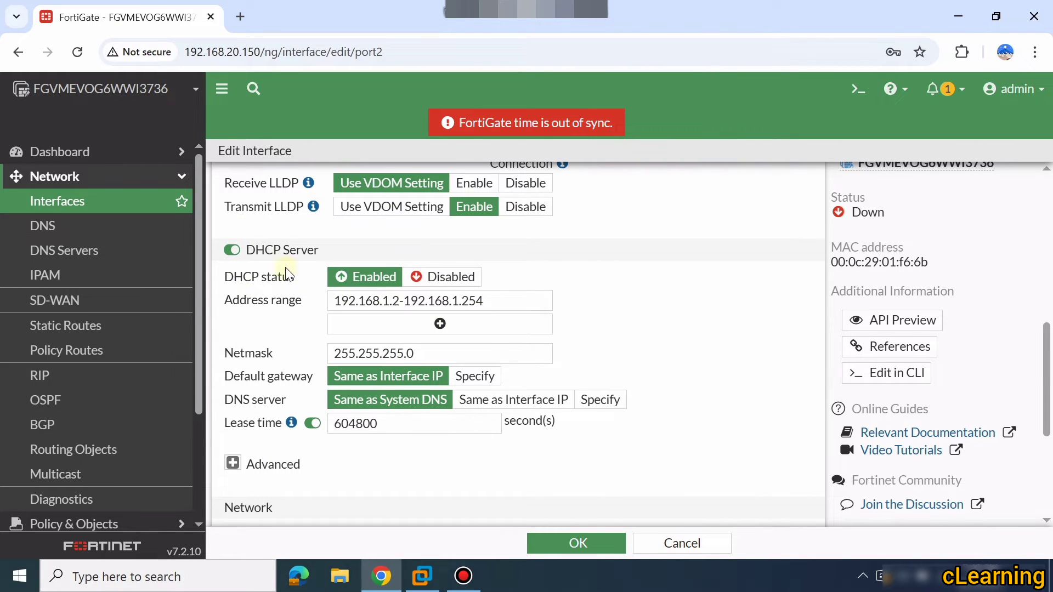
pyautogui.click(229, 252)
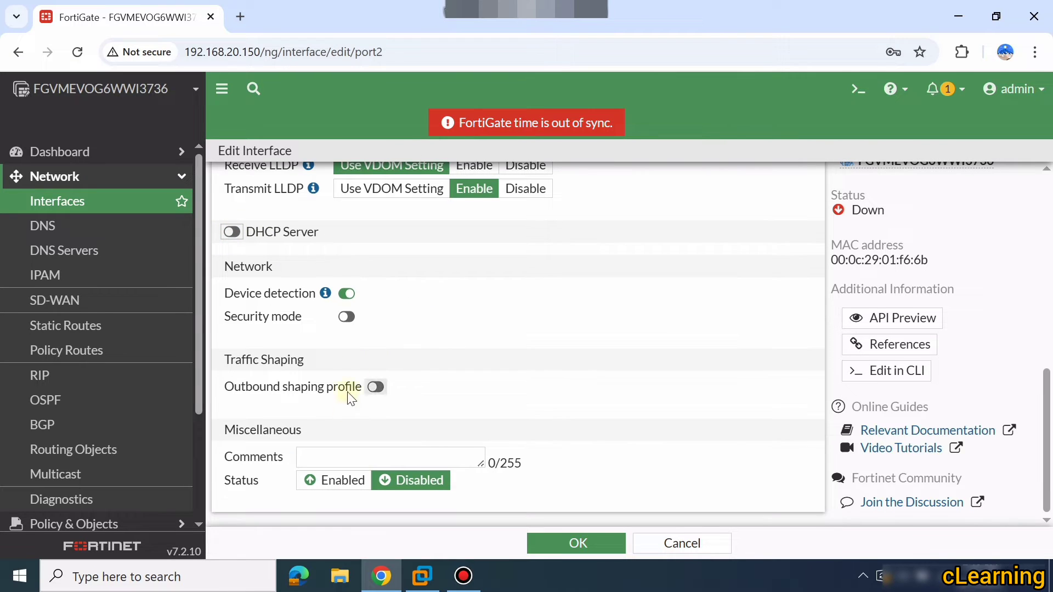
# Set port2's status to Enabled and review the interface's address, administrative access and network settings.
pyautogui.click(344, 487)
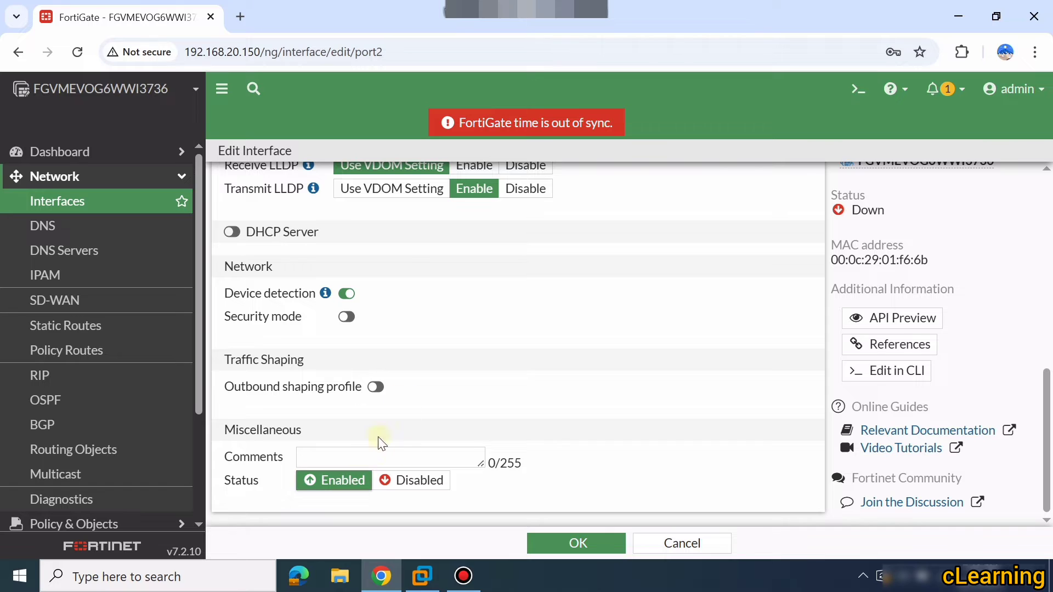
pyautogui.scroll(7, 470, 380)
pyautogui.scroll(-2, 470, 380)
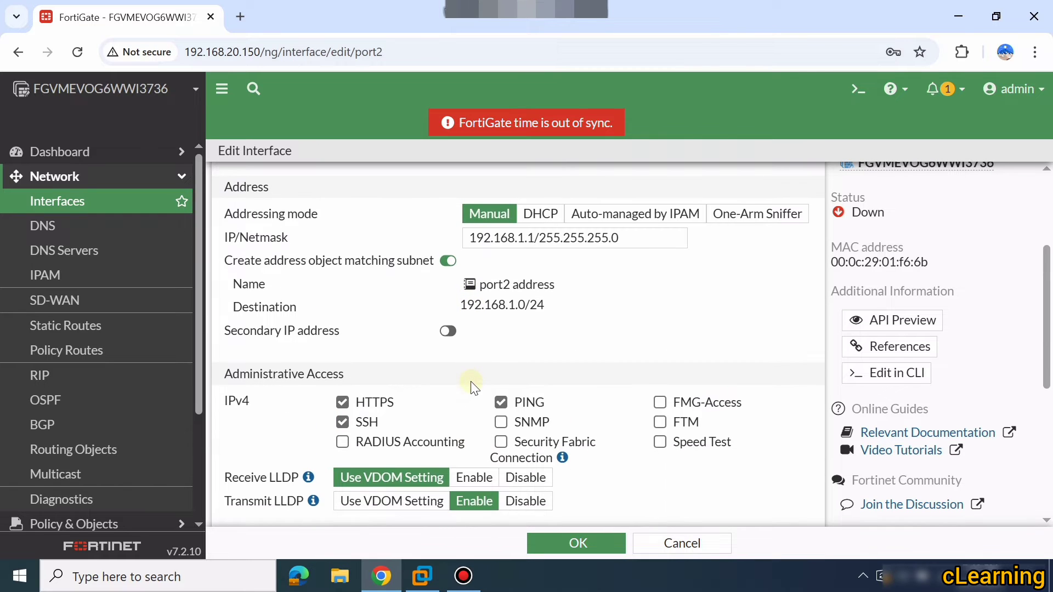
pyautogui.scroll(4, 471, 380)
pyautogui.scroll(-9, 482, 383)
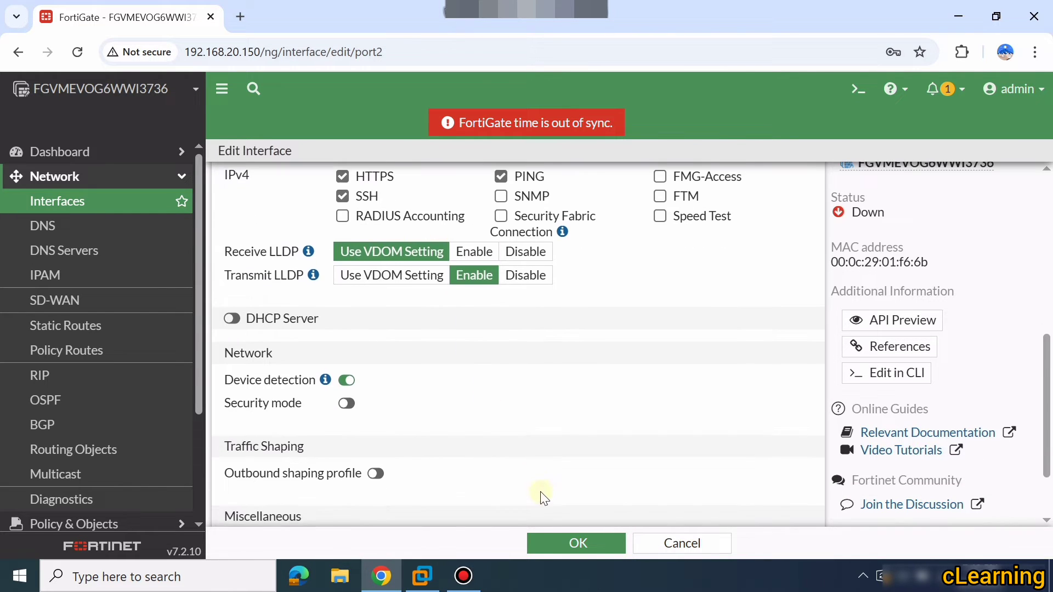
# Save the port2 settings and check the LAN interface's address and administrative access in the interface list.
pyautogui.click(567, 550)
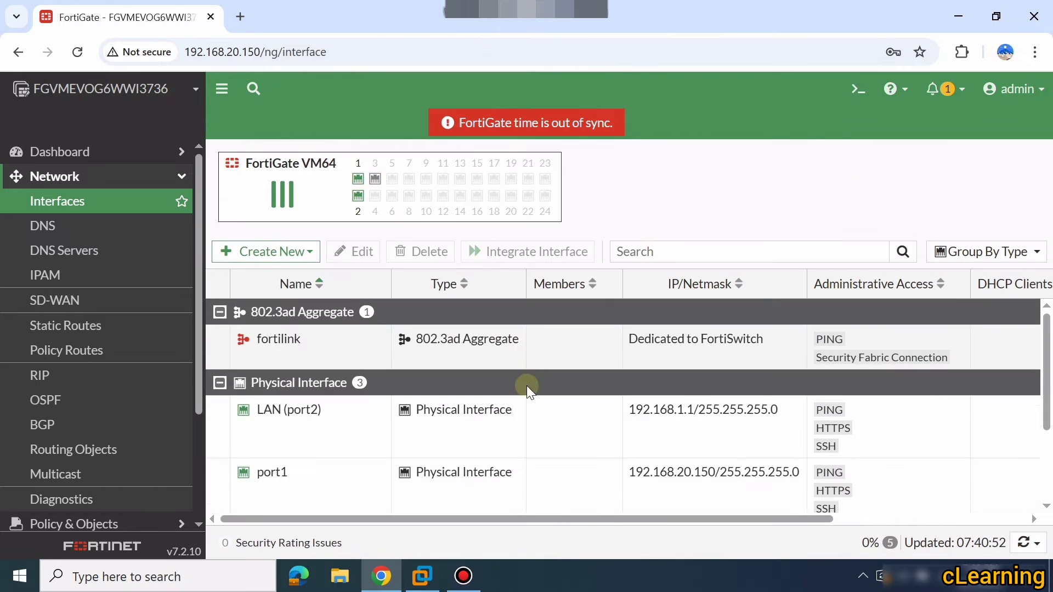
pyautogui.scroll(-3, 527, 386)
pyautogui.scroll(1, 527, 393)
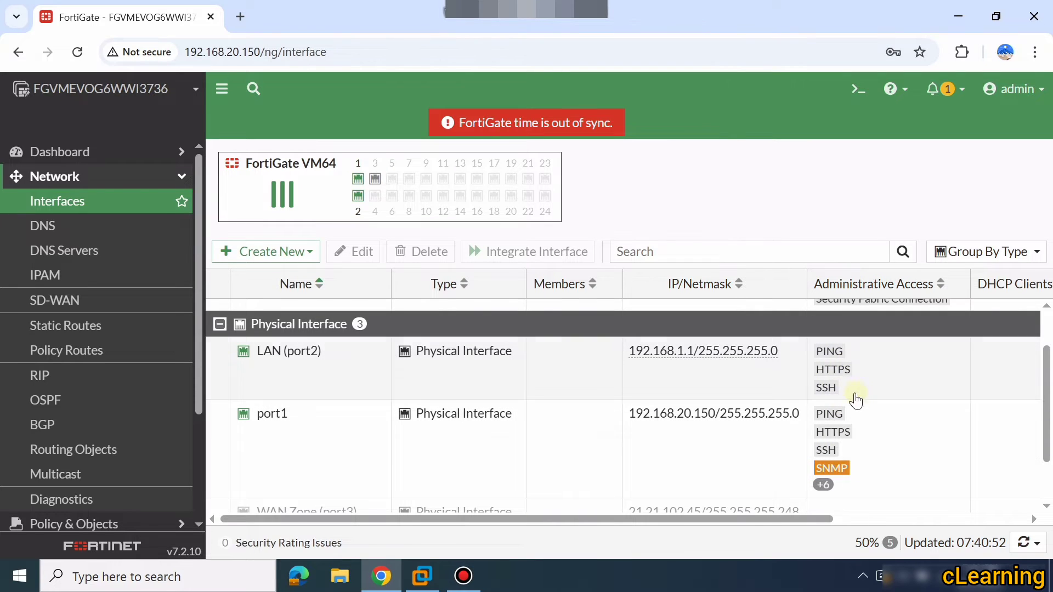
# Open the WAN Zone (port3) interface for editing, keep its alias and select WAN as its role.
pyautogui.scroll(-2, 478, 377)
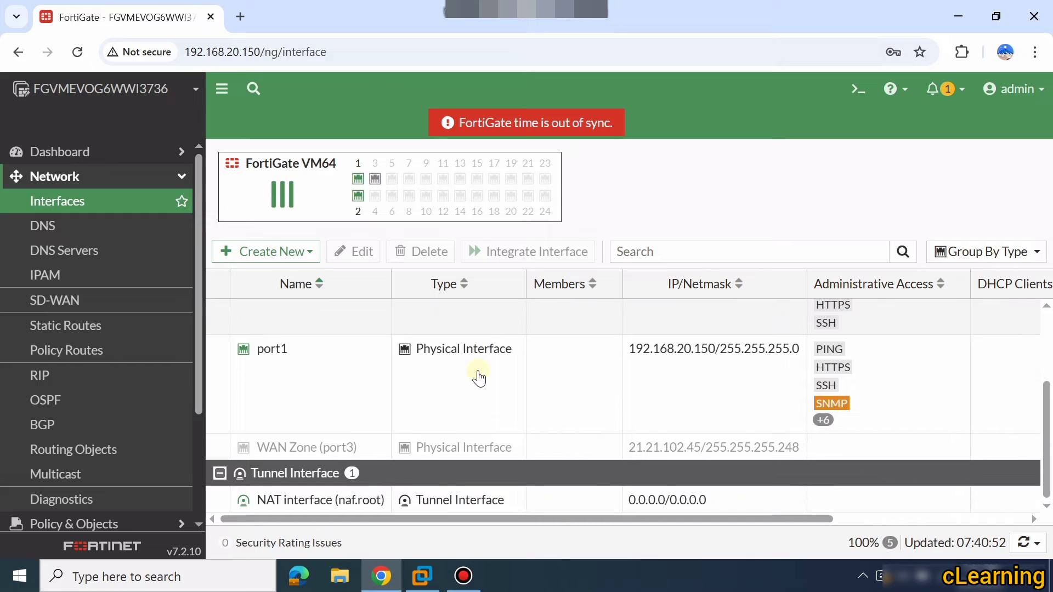
pyautogui.doubleClick(370, 454)
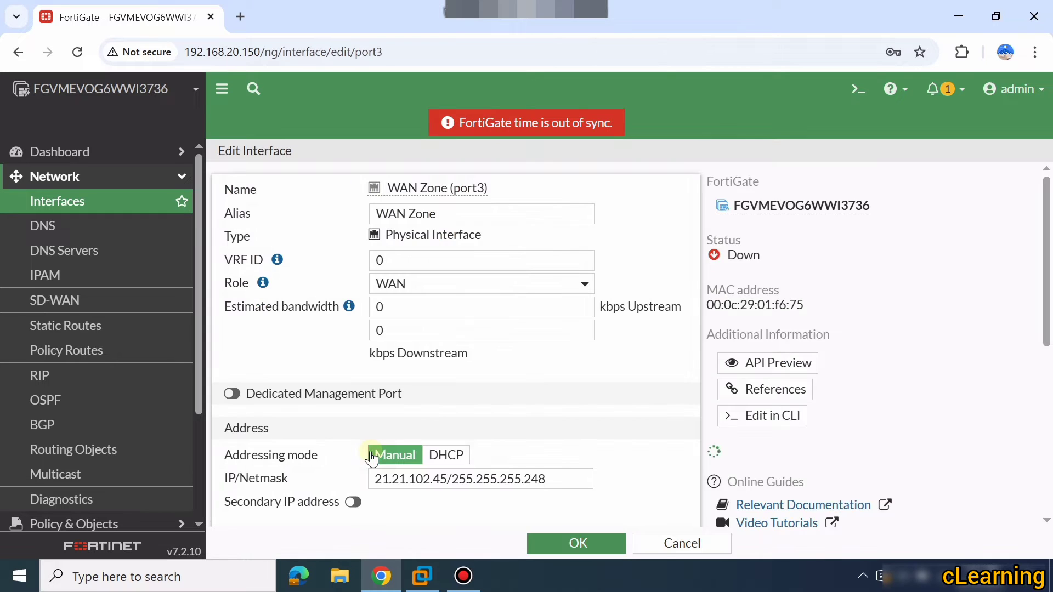
pyautogui.click(450, 213)
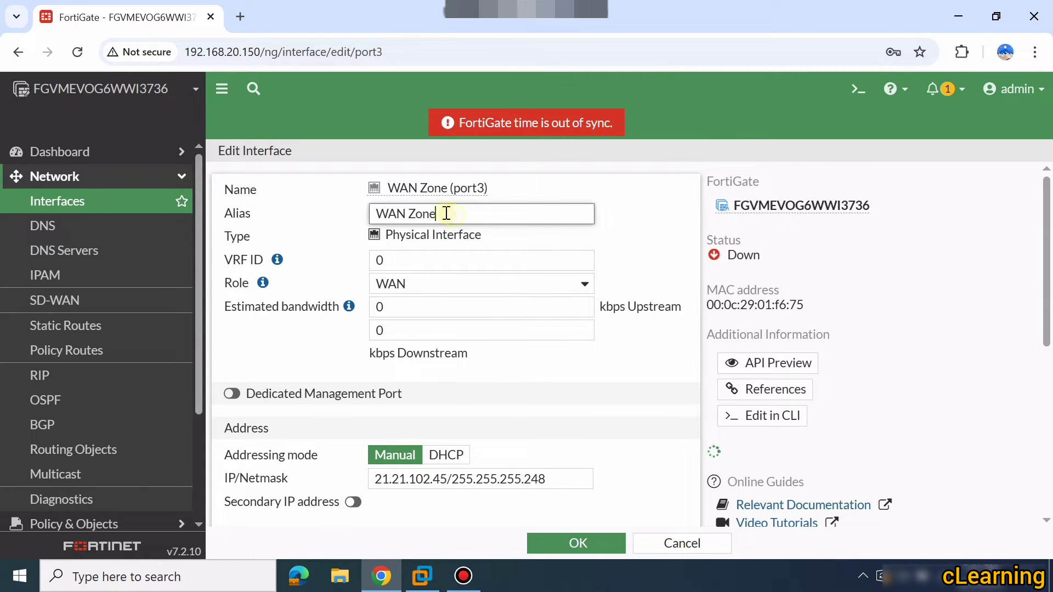
pyautogui.moveTo(451, 213); pyautogui.dragTo(409, 213)
pyautogui.click(447, 217)
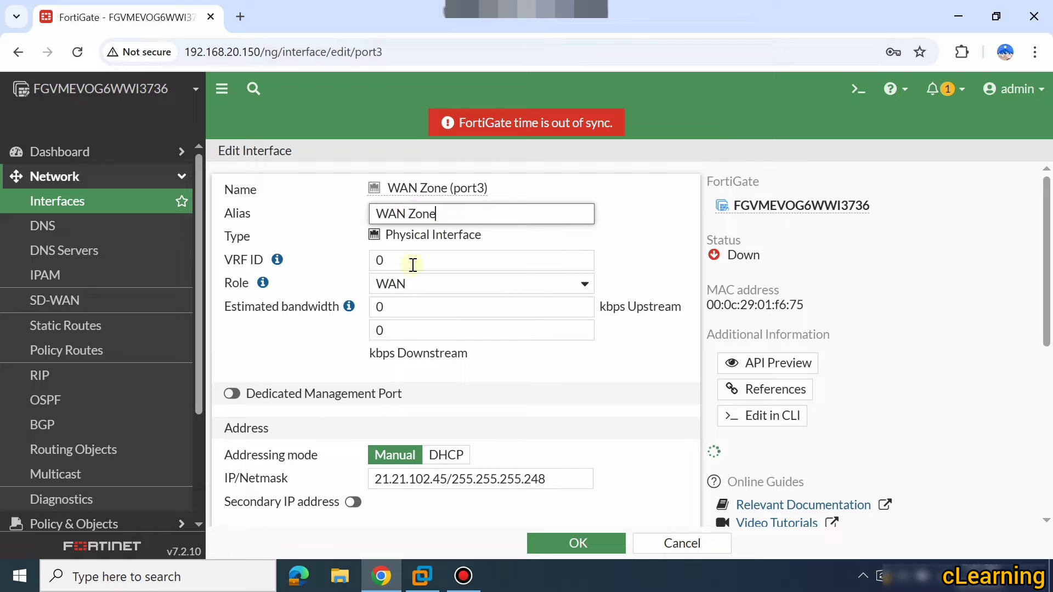
pyautogui.click(402, 285)
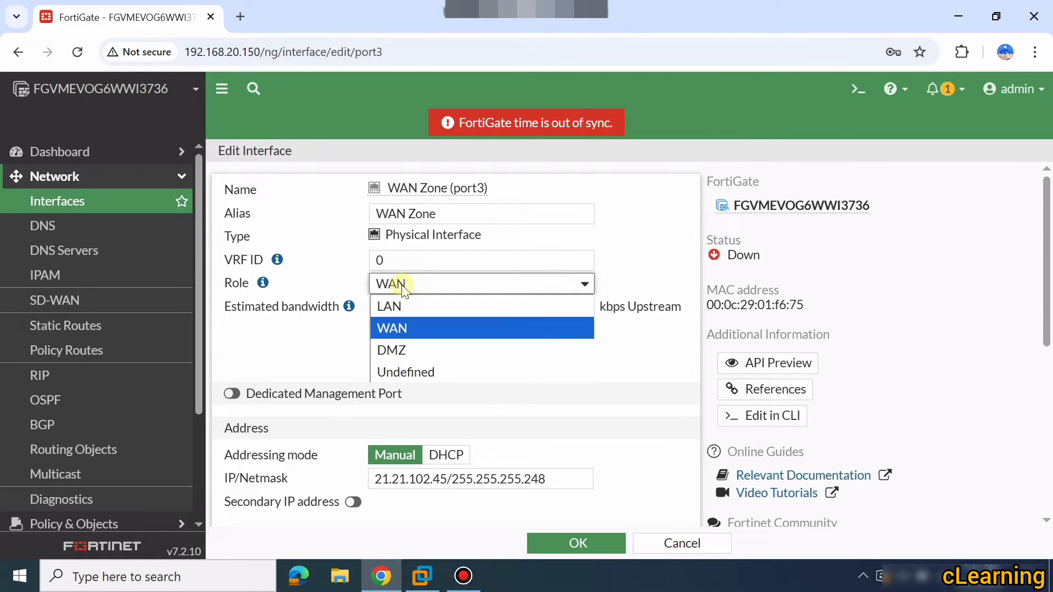
pyautogui.click(420, 327)
pyautogui.scroll(-2, 419, 324)
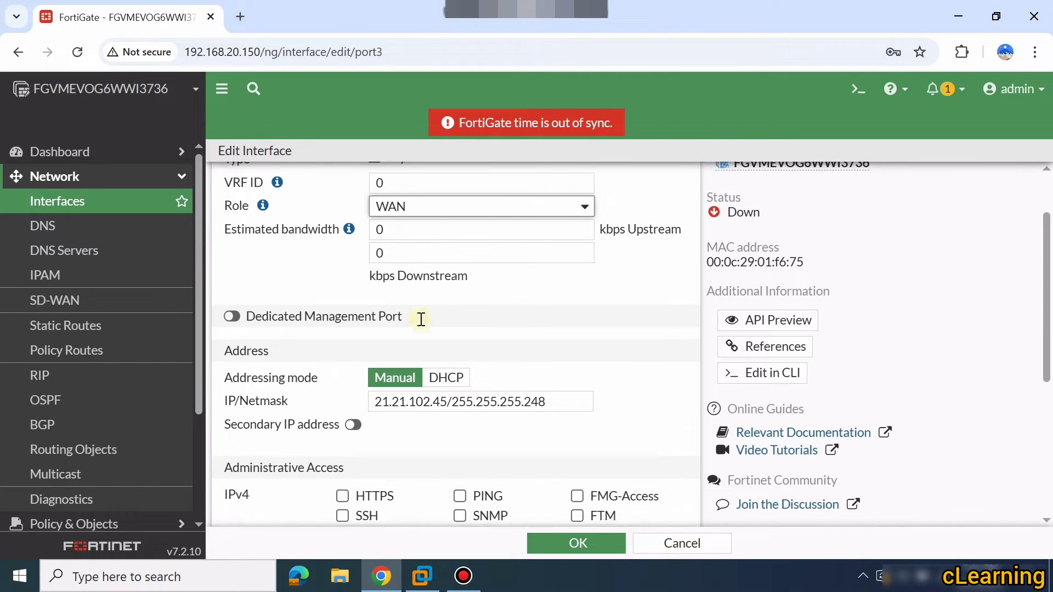
# Switch port3's addressing mode to DHCP to see its options and return it to Manual.
pyautogui.moveTo(447, 369); pyautogui.dragTo(377, 368)
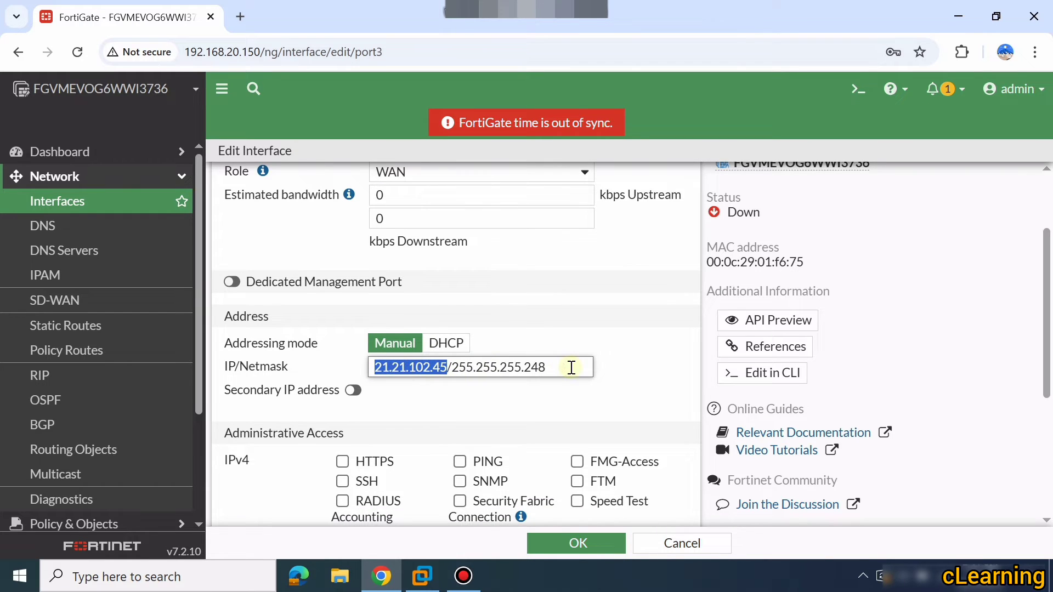
pyautogui.click(460, 354)
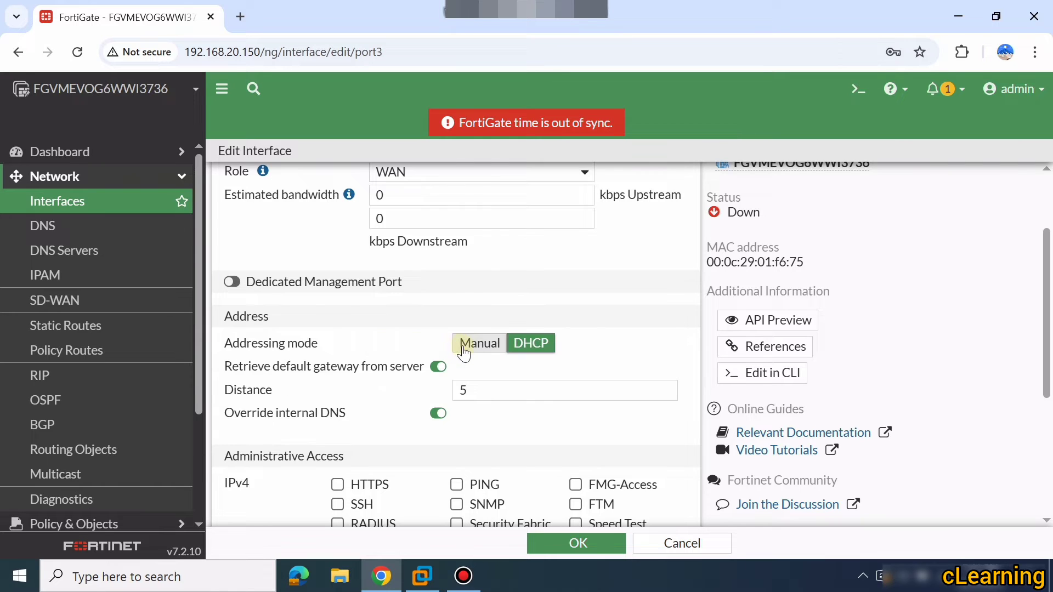
pyautogui.click(463, 352)
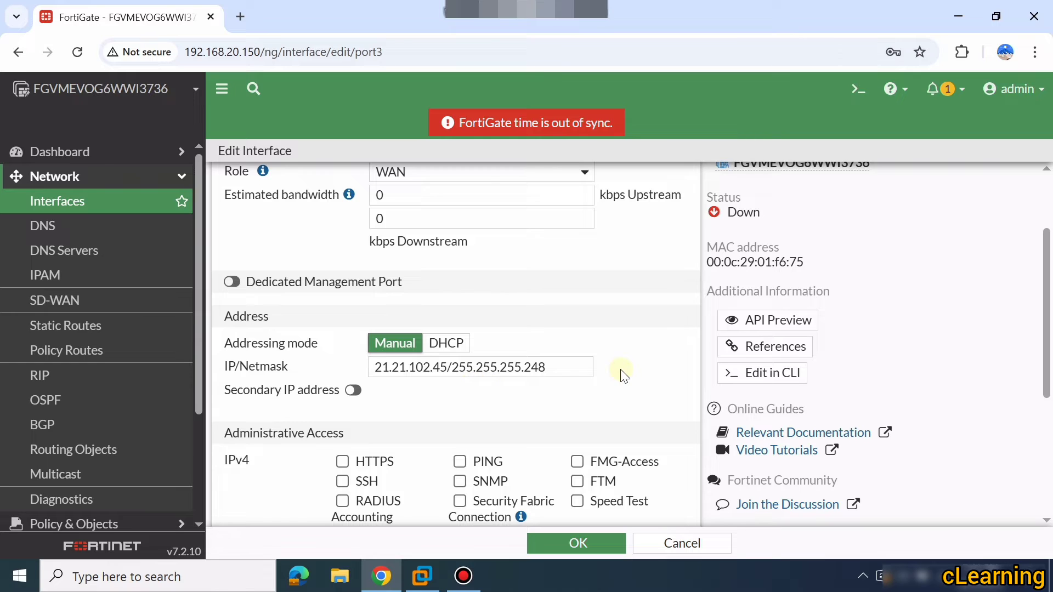
# Set port3's status to Enabled without any administrative access, save the interface and check its entry in the list.
pyautogui.scroll(-2, 541, 412)
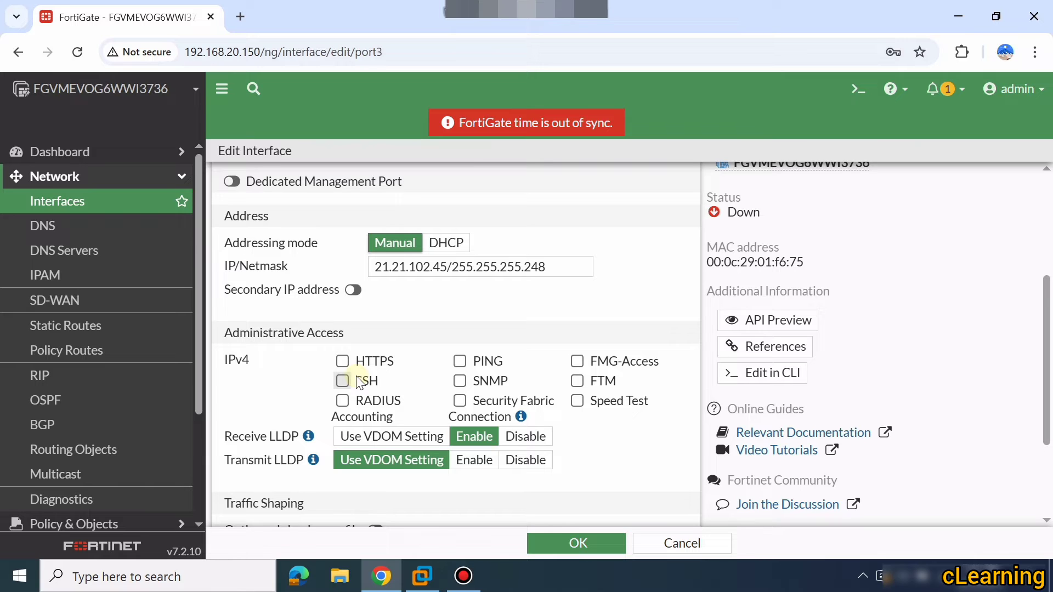
pyautogui.scroll(-2, 399, 394)
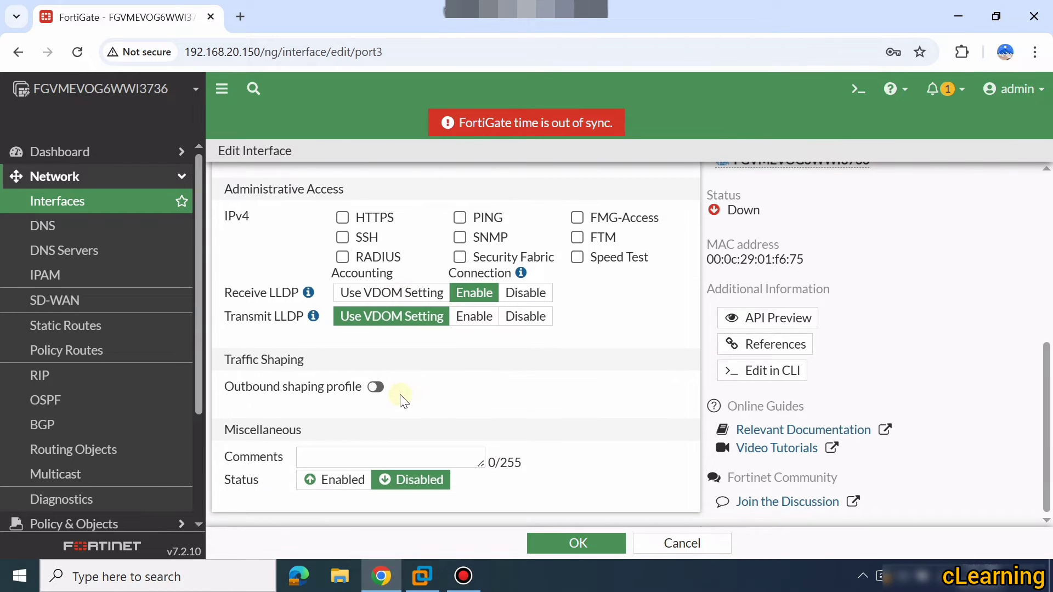
pyautogui.click(338, 484)
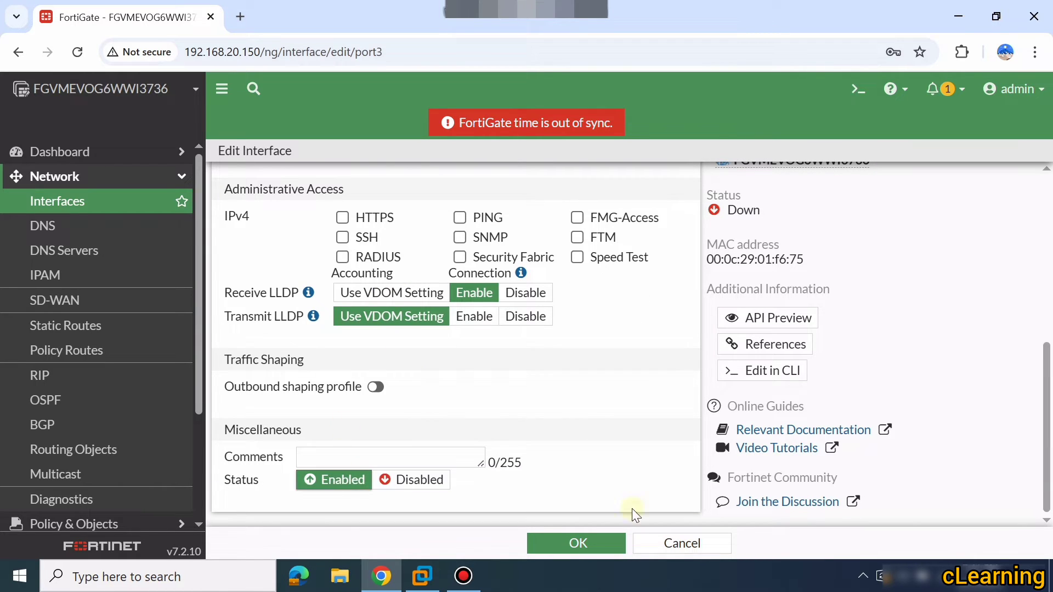
pyautogui.click(602, 543)
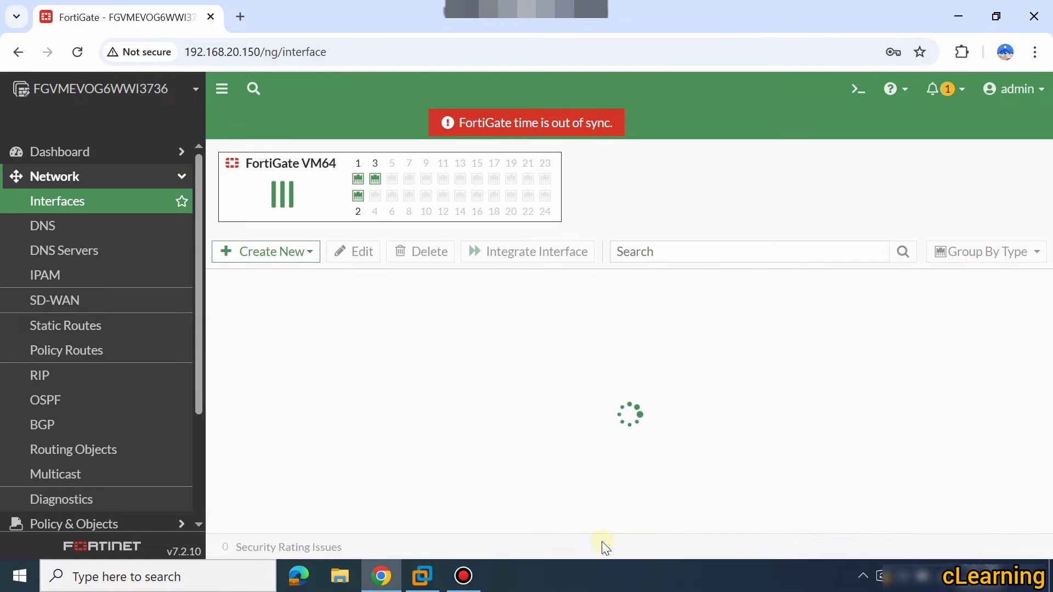
pyautogui.scroll(-2, 503, 407)
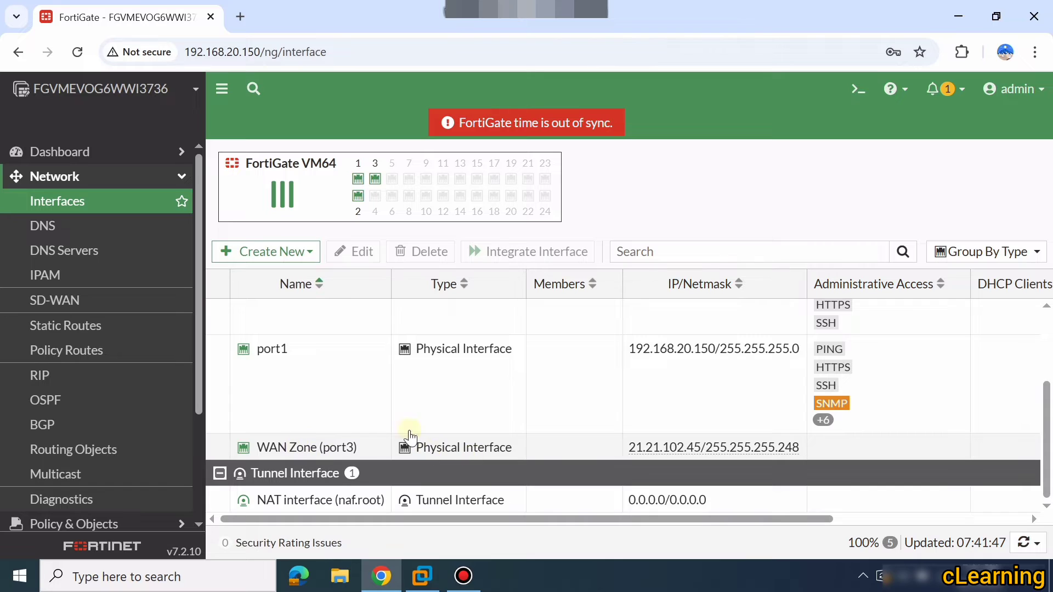
pyautogui.scroll(1, 305, 360)
pyautogui.scroll(-1, 252, 336)
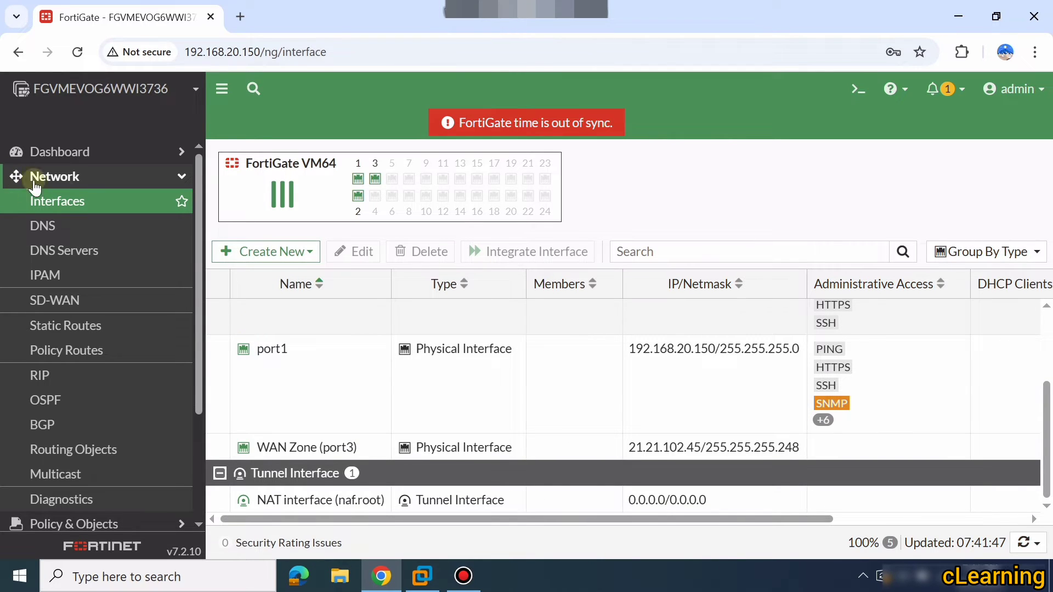
# Start a new static route and examine its default destination subnet of 0.0.0.0/0.0.0.0.
pyautogui.click(75, 174)
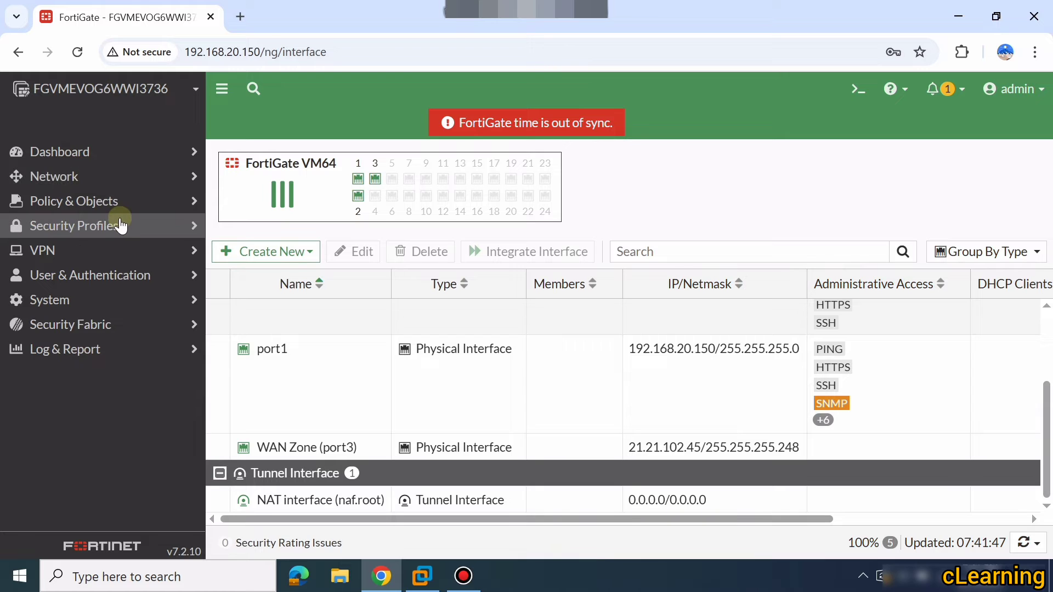
pyautogui.click(131, 202)
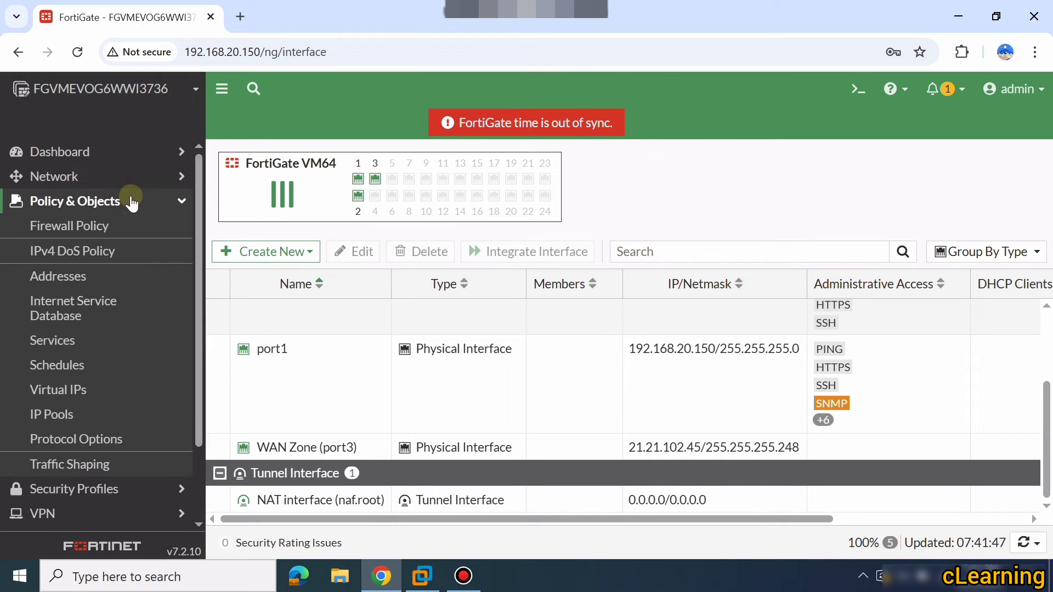
pyautogui.click(131, 202)
pyautogui.click(130, 176)
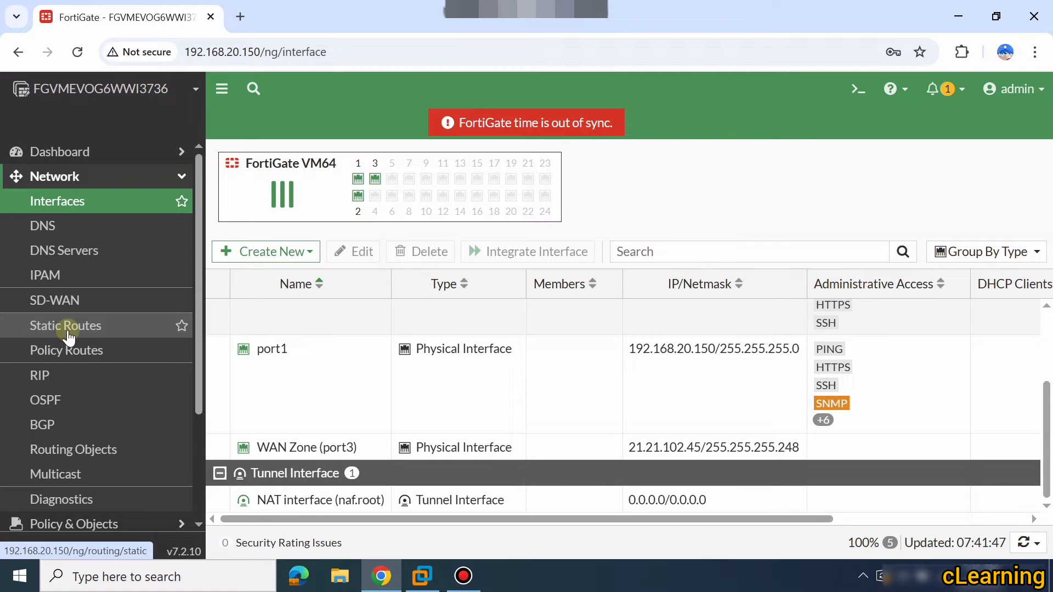
pyautogui.scroll(-1, 67, 335)
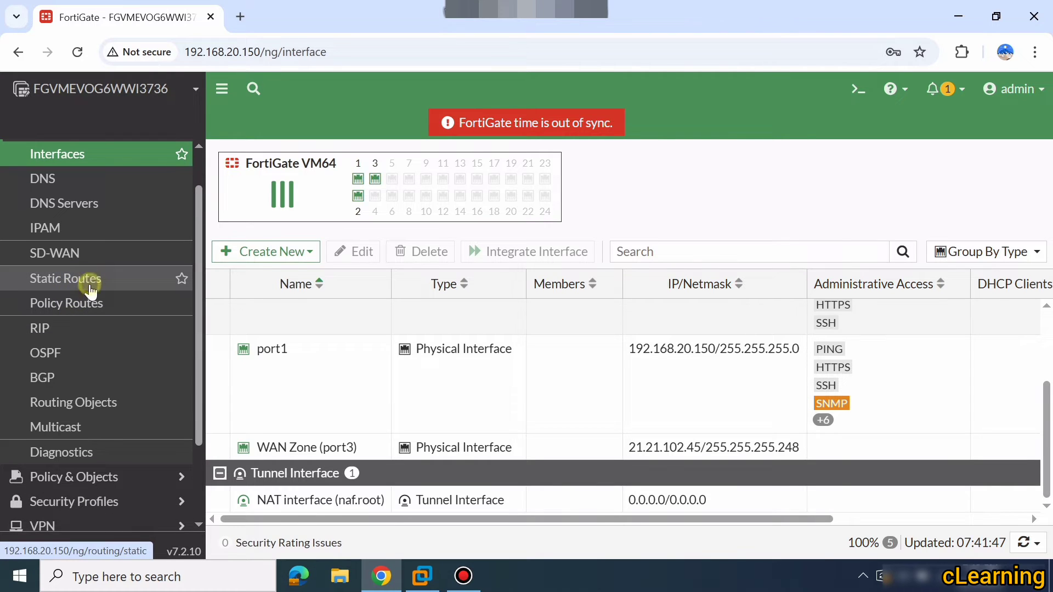
pyautogui.click(90, 280)
pyautogui.click(274, 157)
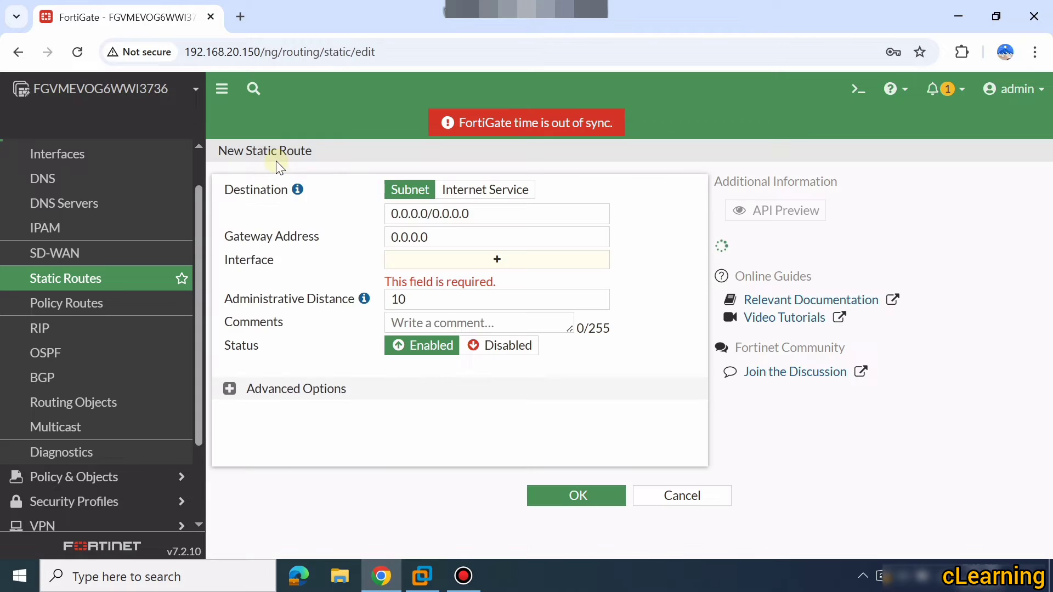
pyautogui.click(473, 212)
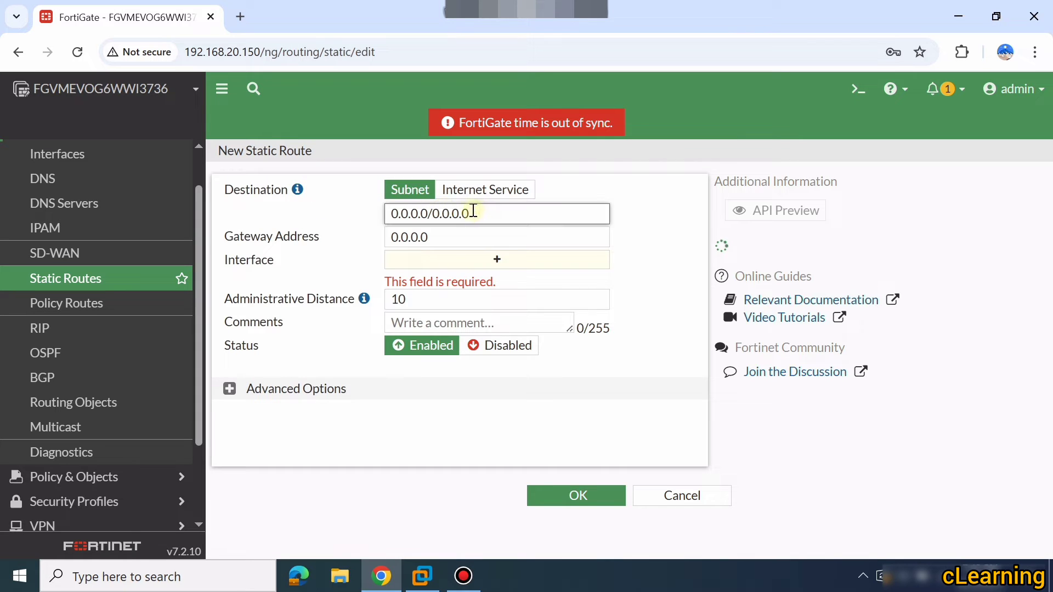
pyautogui.tripleClick(471, 212)
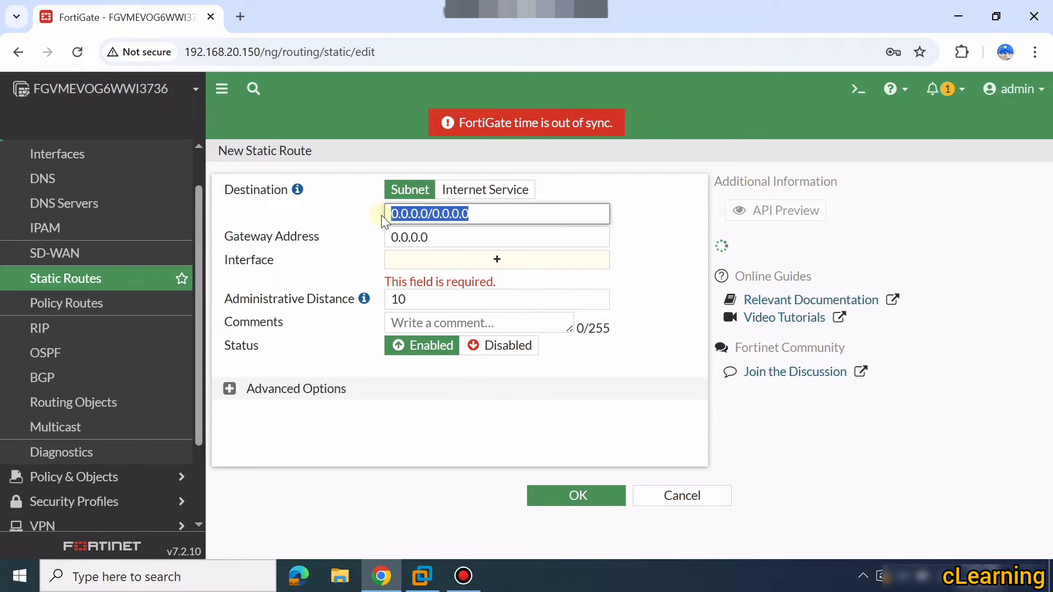
pyautogui.click(484, 218)
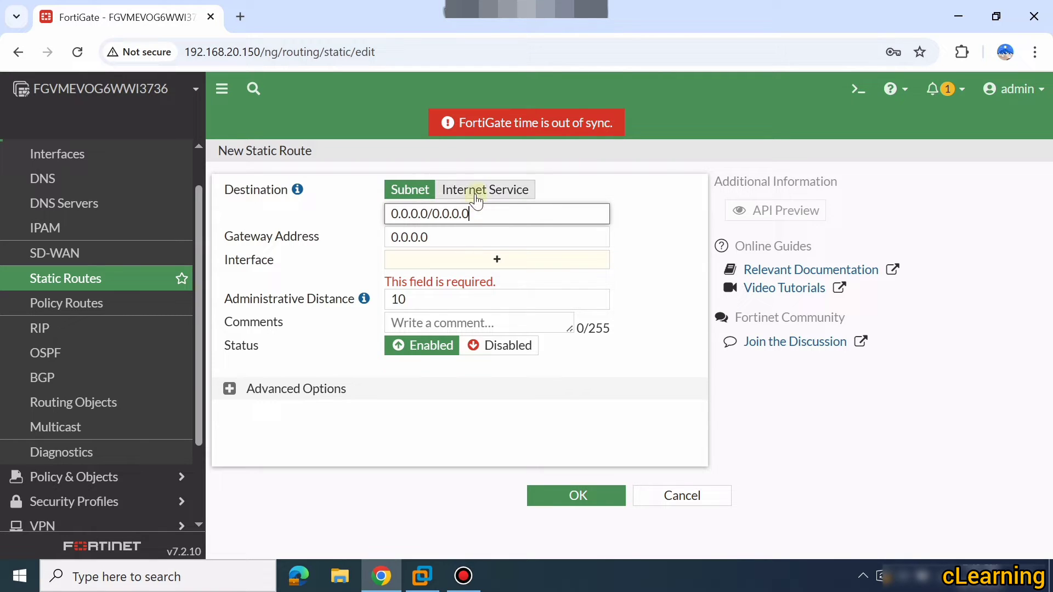
# Switch the route's destination to Internet Service, browse the available services and return the destination to Subnet.
pyautogui.click(475, 200)
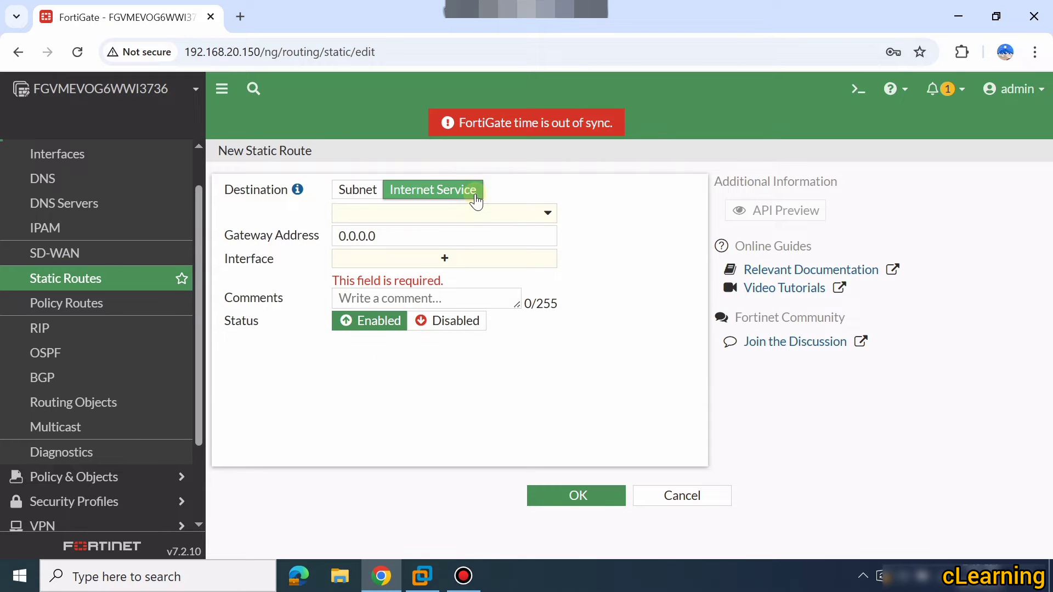
pyautogui.click(459, 216)
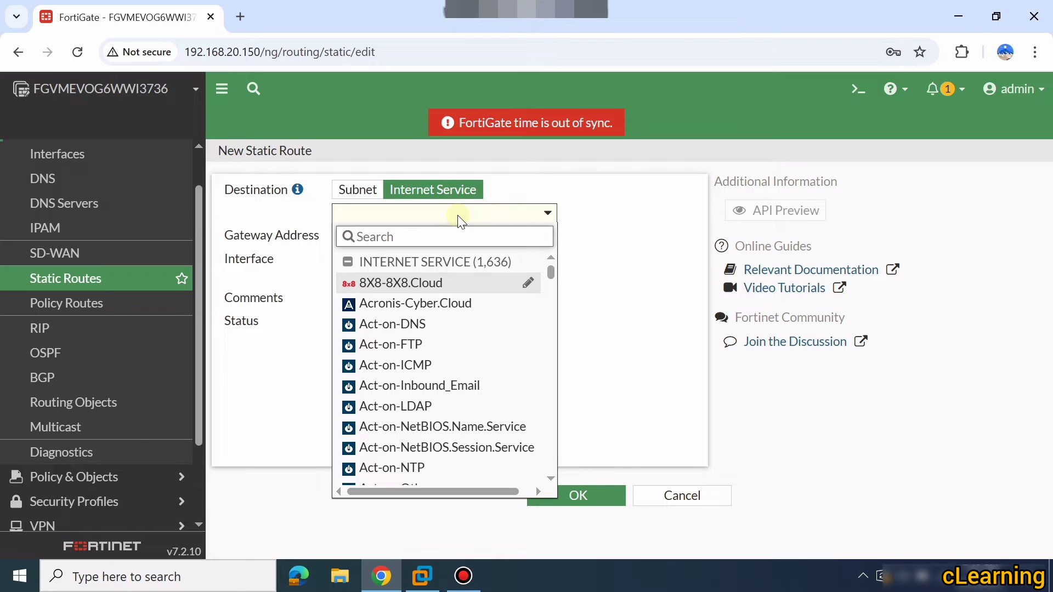
pyautogui.scroll(-4, 435, 337)
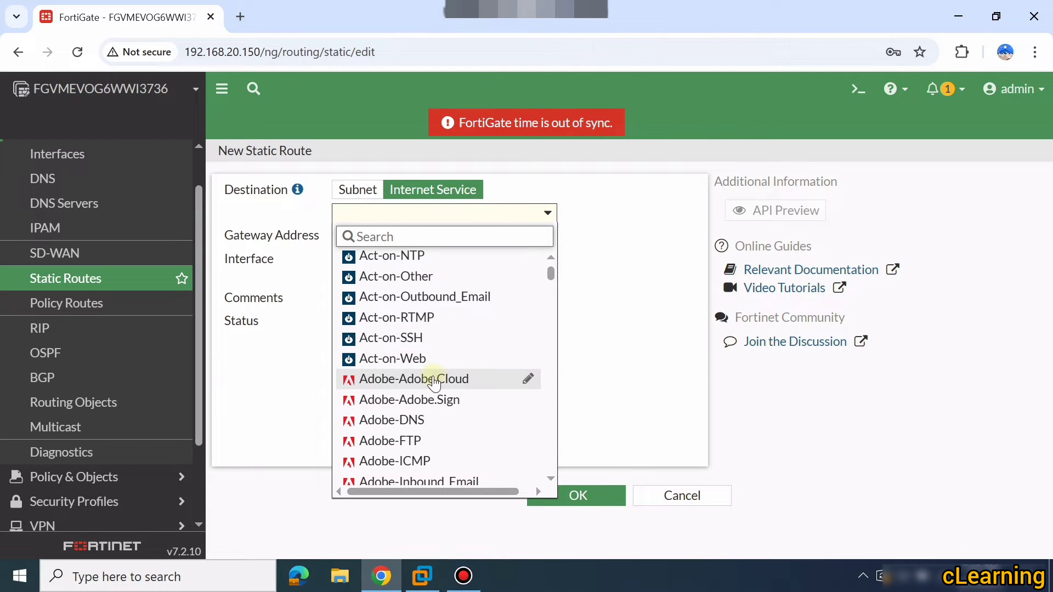
pyautogui.scroll(-10, 436, 384)
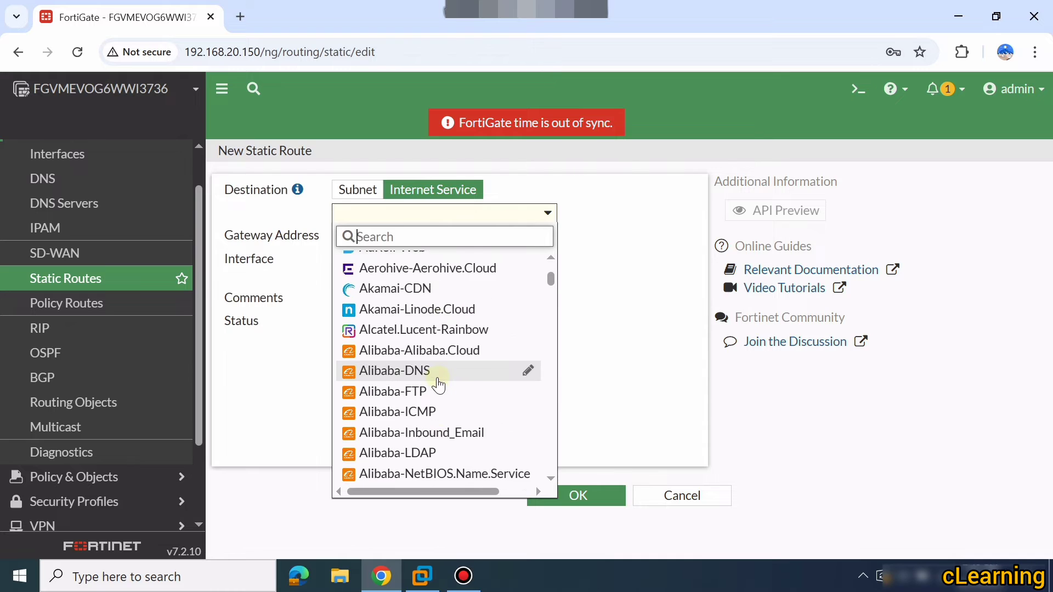
pyautogui.scroll(-6, 439, 385)
pyautogui.scroll(1, 494, 359)
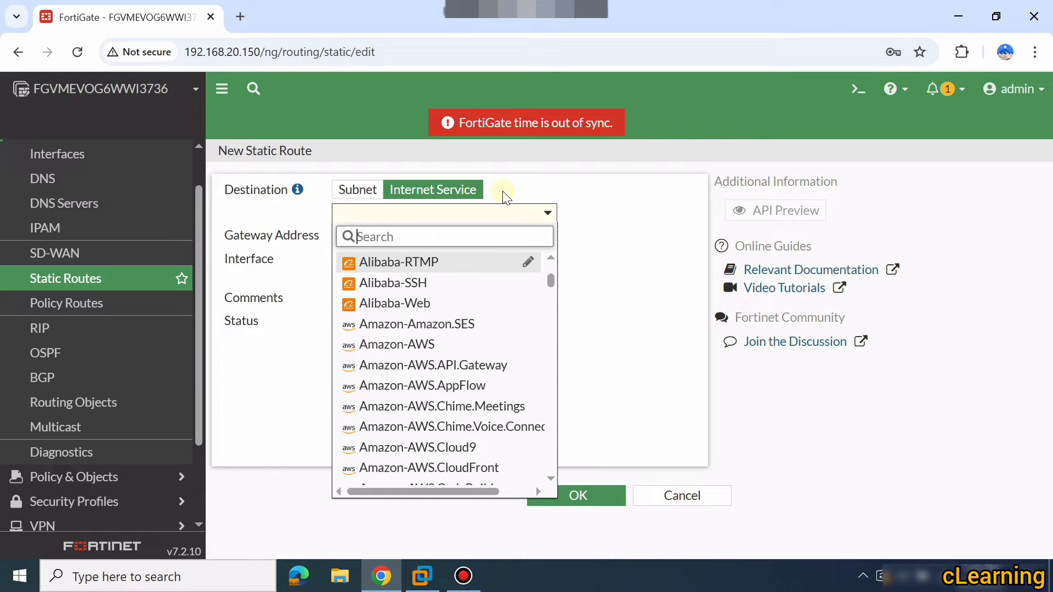
pyautogui.click(344, 202)
pyautogui.click(346, 203)
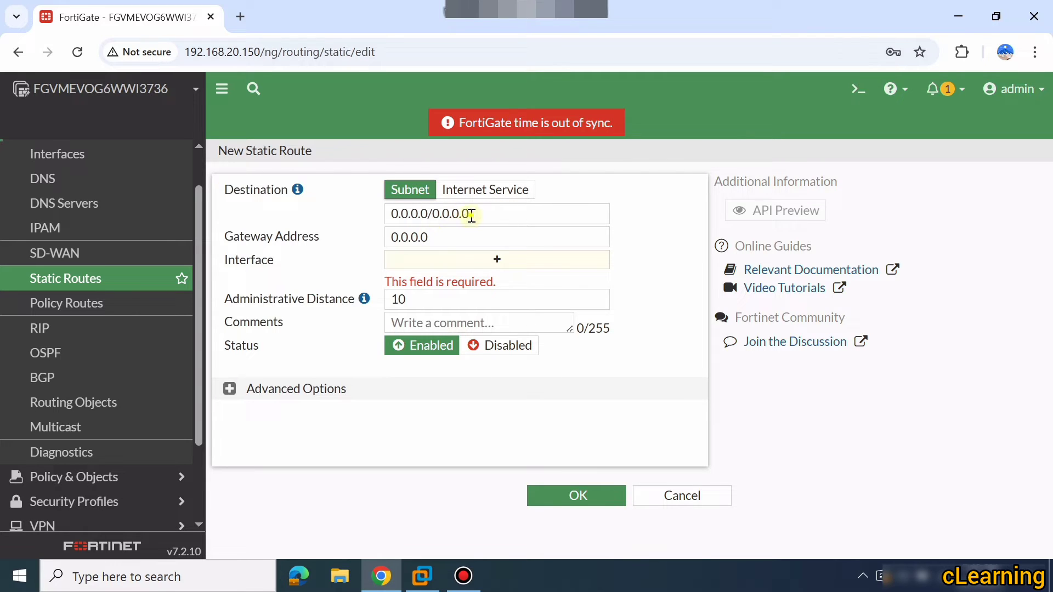
# Leave the new static route and look up the IP address and netmask of WAN Zone (port3) among the interfaces.
pyautogui.moveTo(471, 215); pyautogui.dragTo(319, 216)
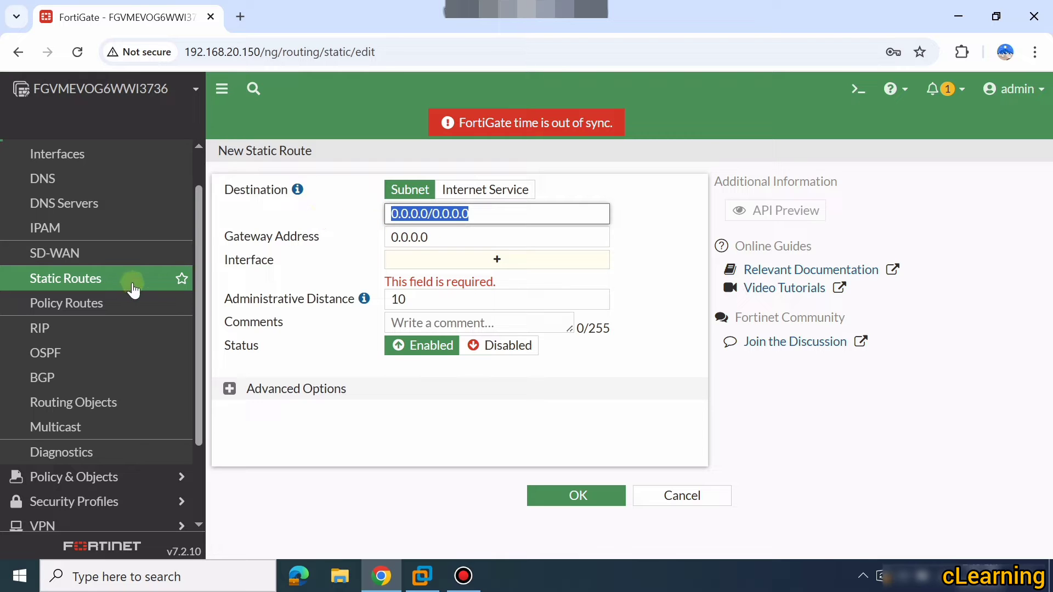
pyautogui.click(104, 155)
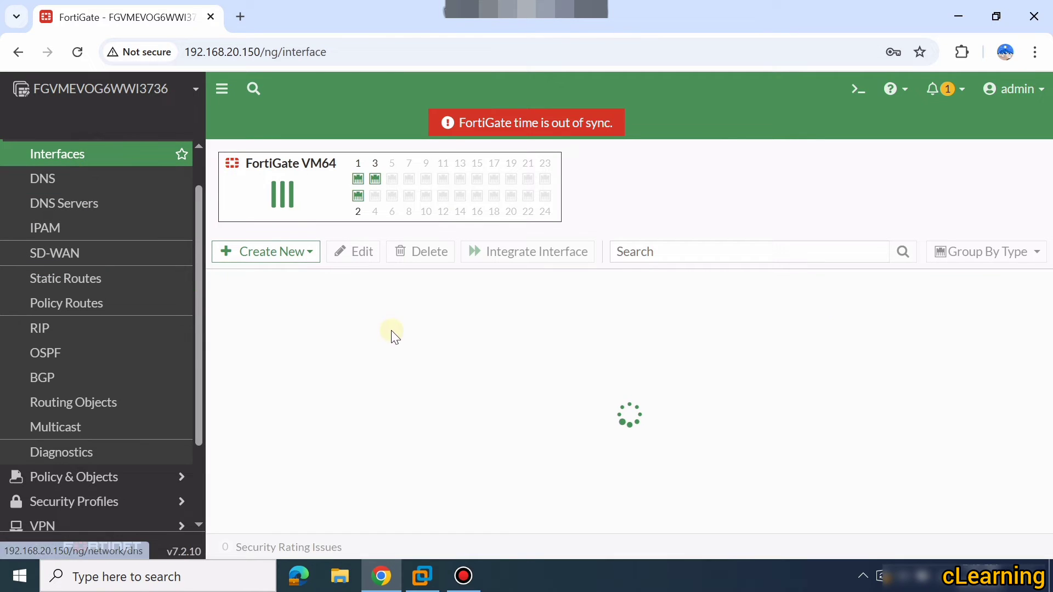
pyautogui.scroll(-2, 521, 444)
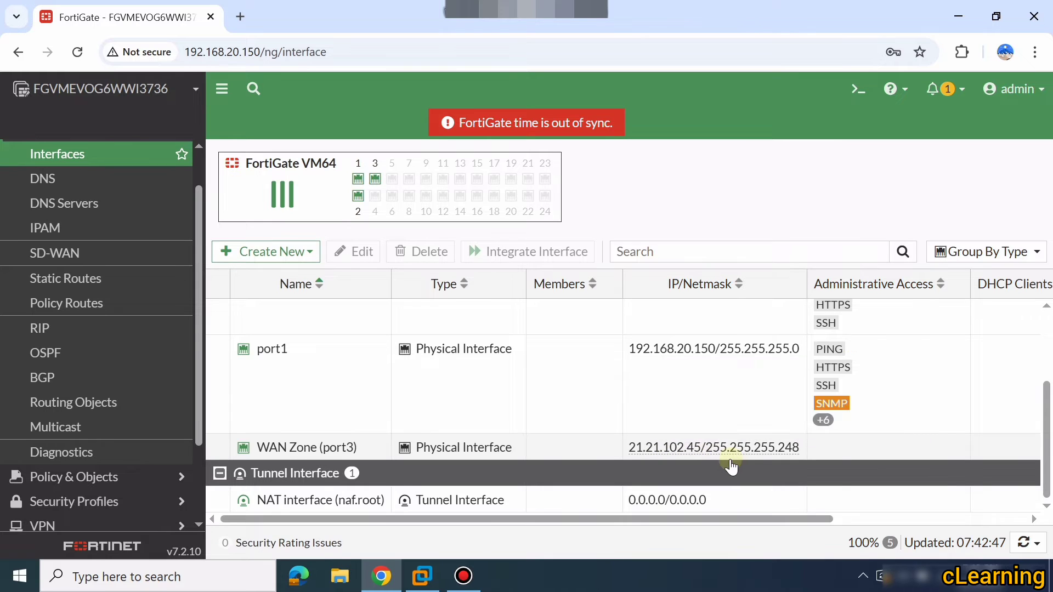
pyautogui.moveTo(695, 450)
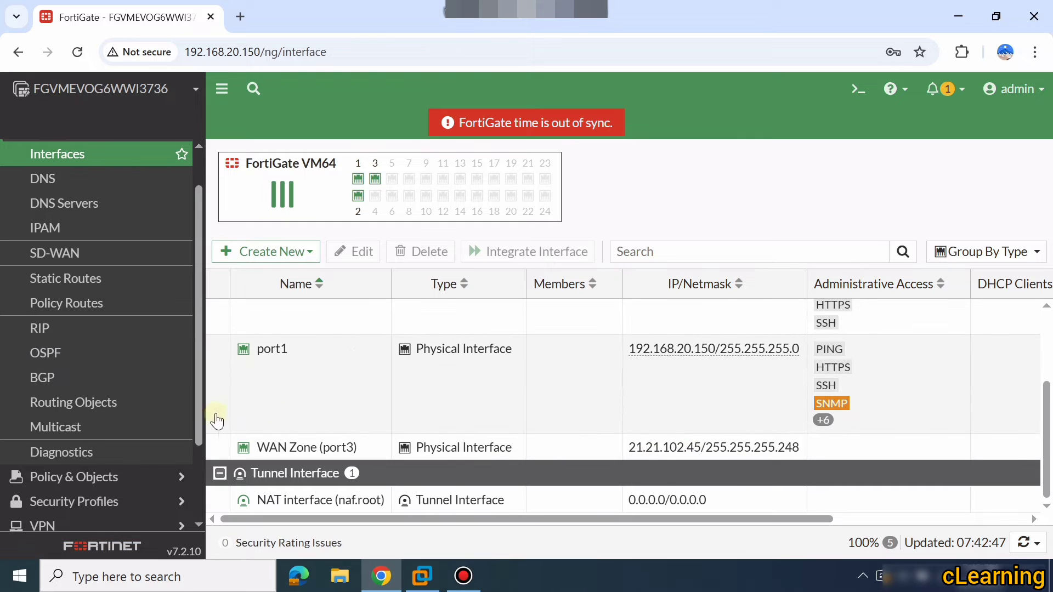
# Return to the interface list from the static routes and recheck the IP address and netmask of WAN Zone (port3).
pyautogui.click(76, 283)
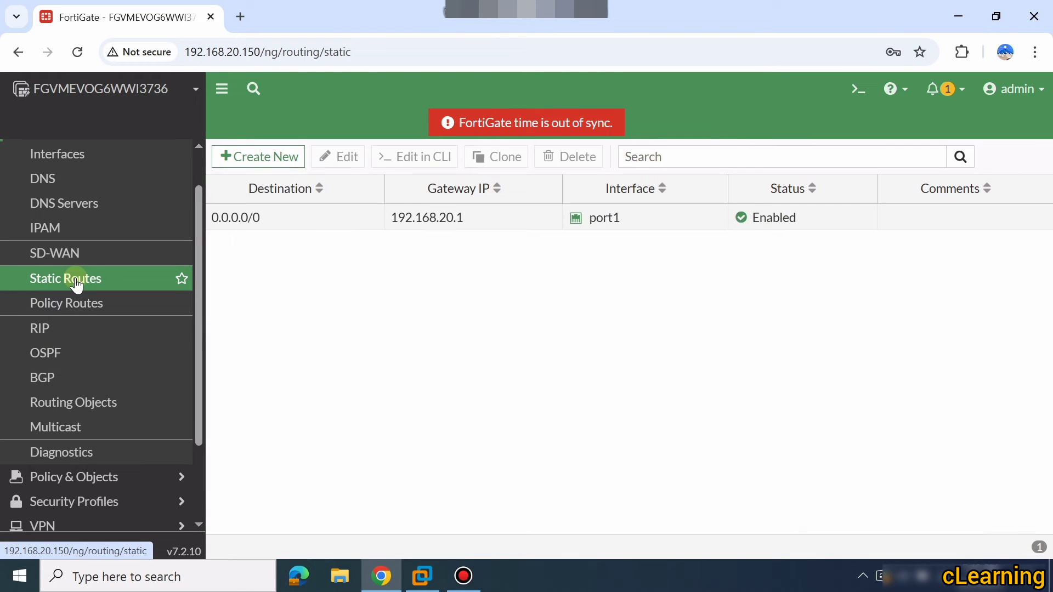
pyautogui.click(81, 160)
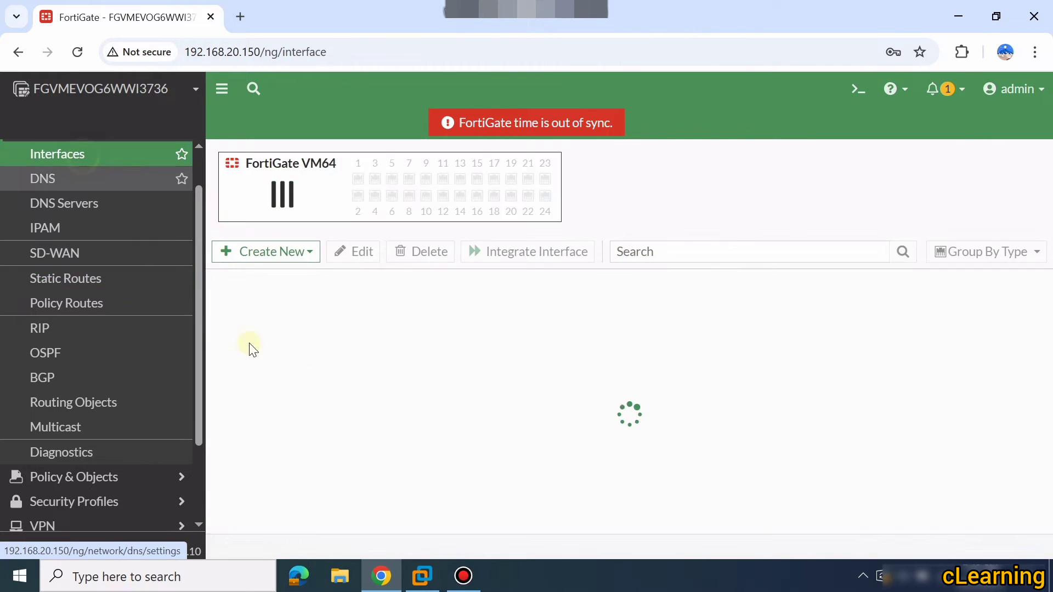
pyautogui.scroll(-3, 614, 482)
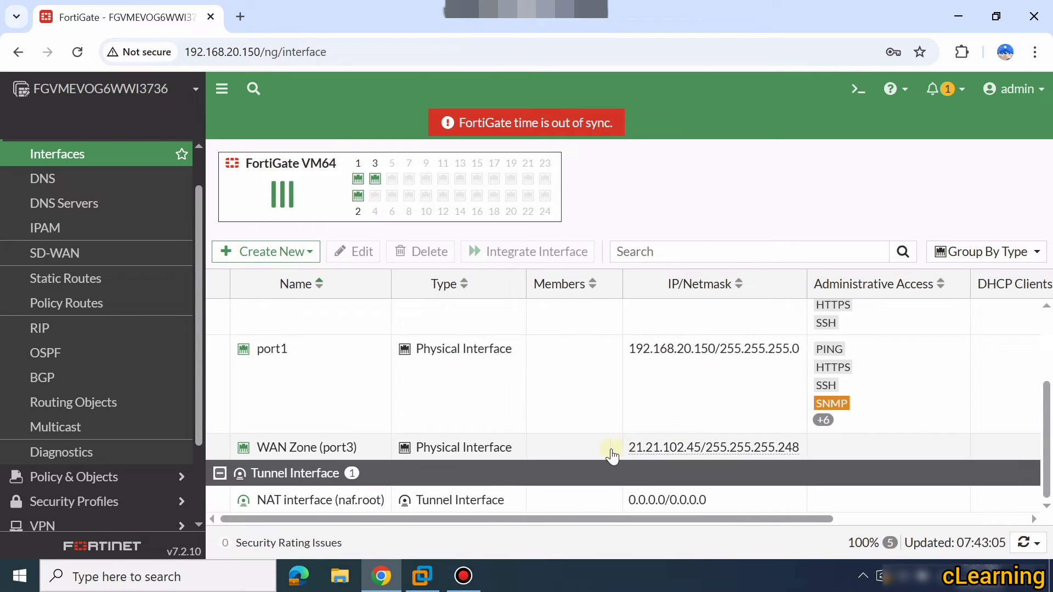
pyautogui.click(91, 285)
pyautogui.click(269, 159)
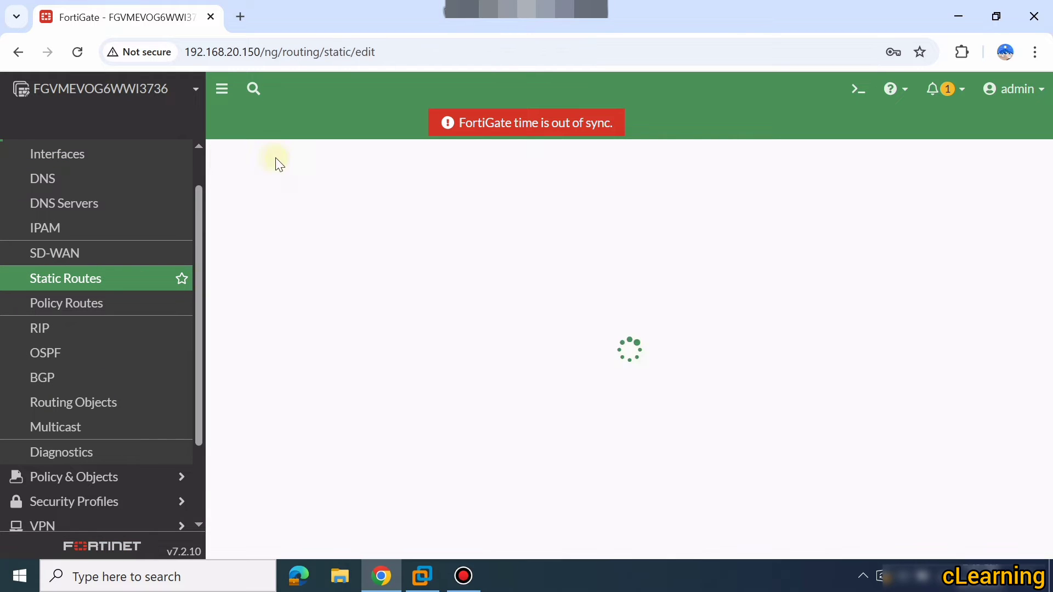
pyautogui.doubleClick(423, 237)
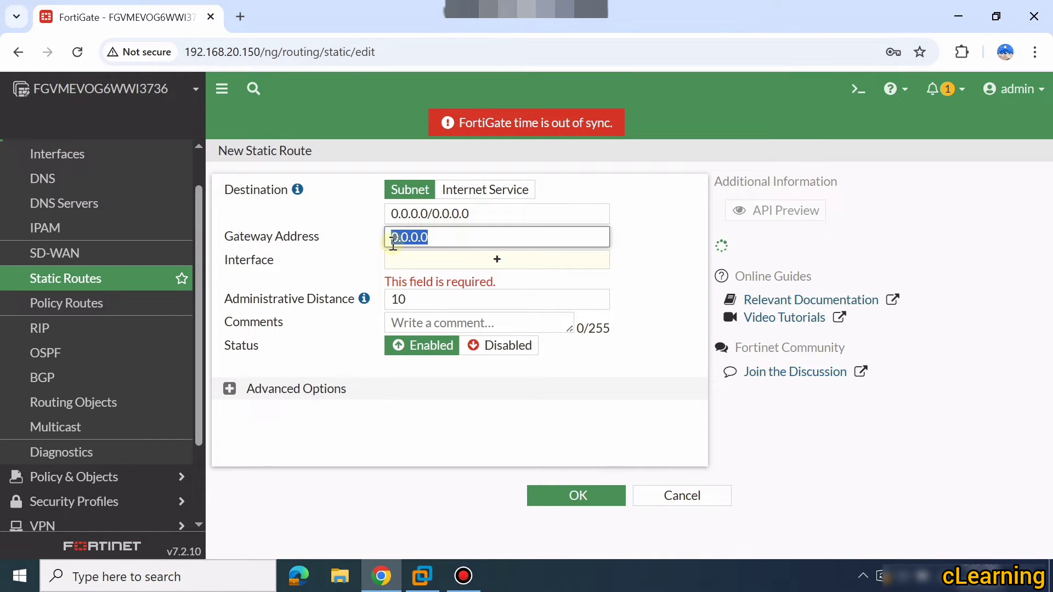
pyautogui.write('11.21.105.45')
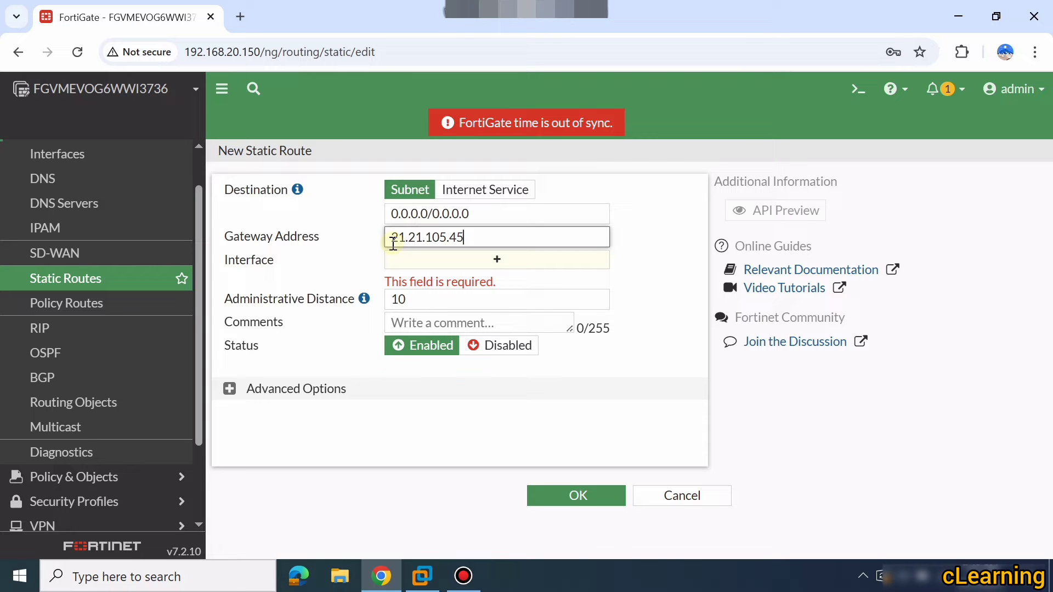
pyautogui.click(559, 394)
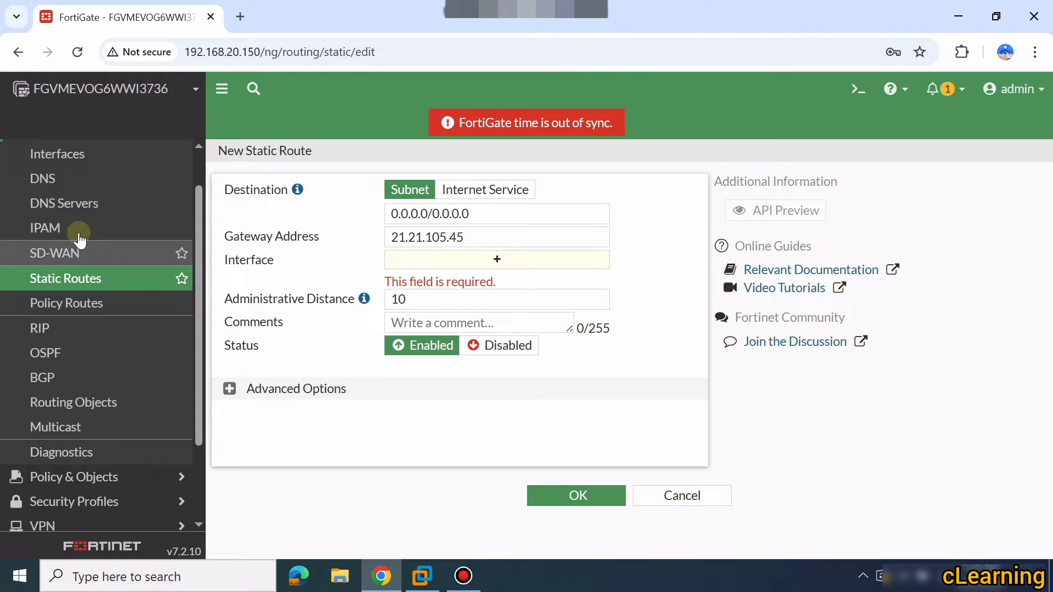
# Leave the unsaved route, verify WAN Zone (port3)'s IP address among the interfaces and return to the static routes.
pyautogui.click(79, 162)
pyautogui.scroll(-3, 549, 450)
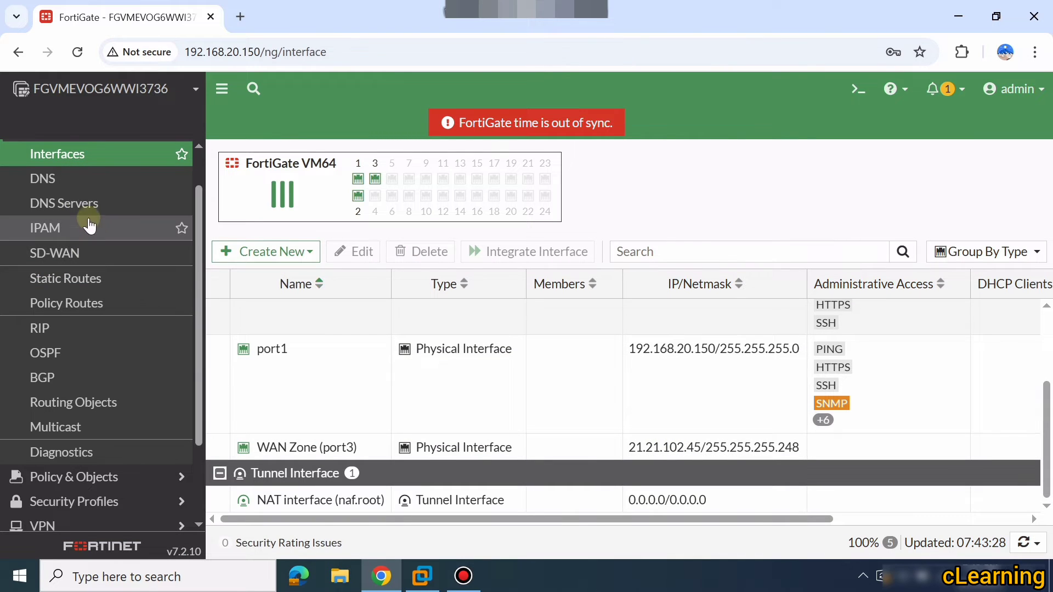
pyautogui.click(87, 283)
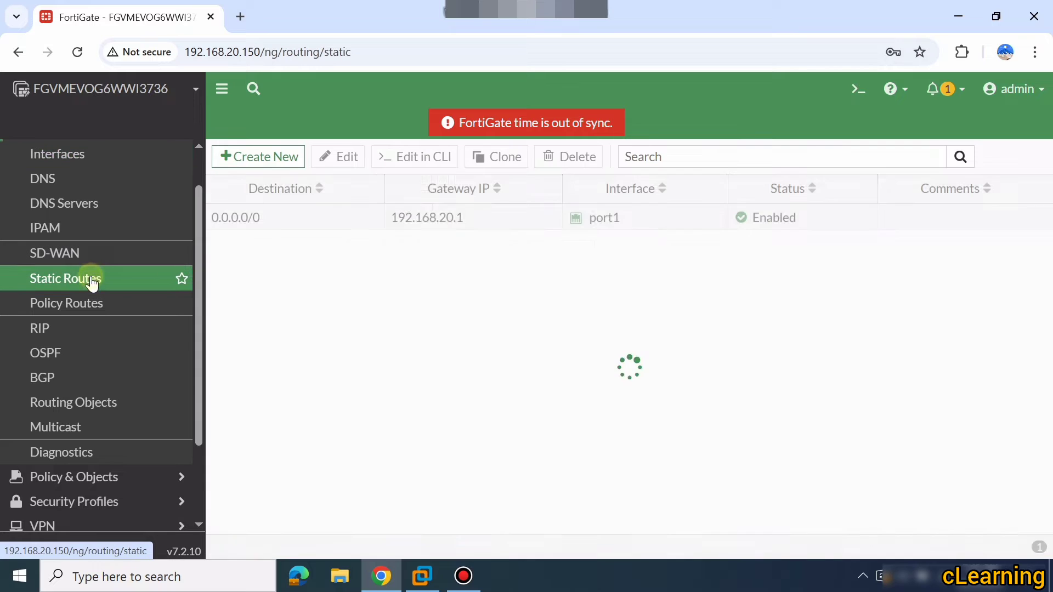
# Start a new static route with gateway address 21.21.102.45 and WAN Zone (port3) as its interface.
pyautogui.click(282, 156)
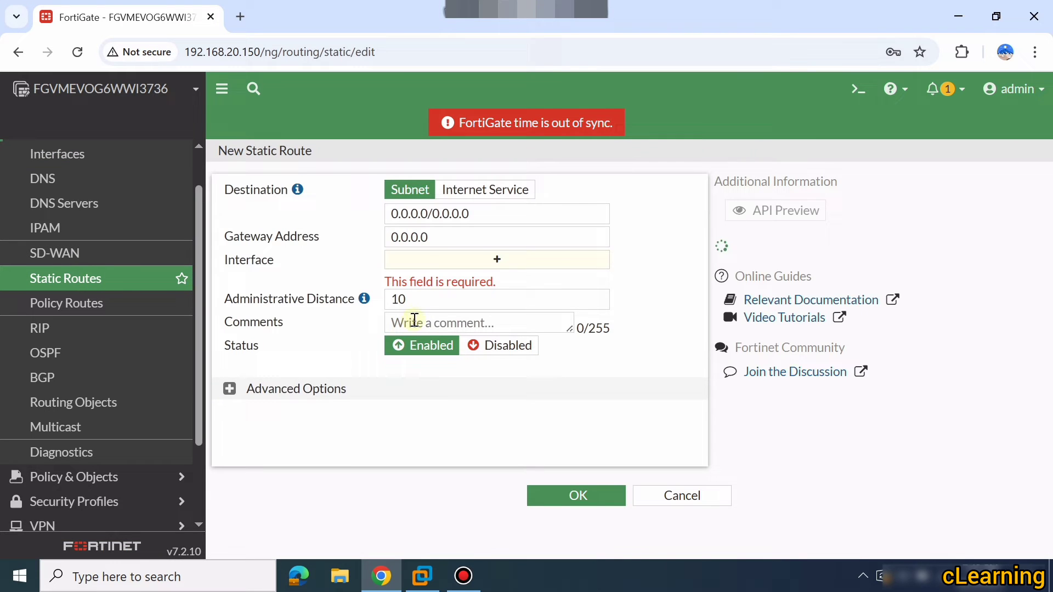
pyautogui.doubleClick(433, 241)
pyautogui.write('21.21.1')
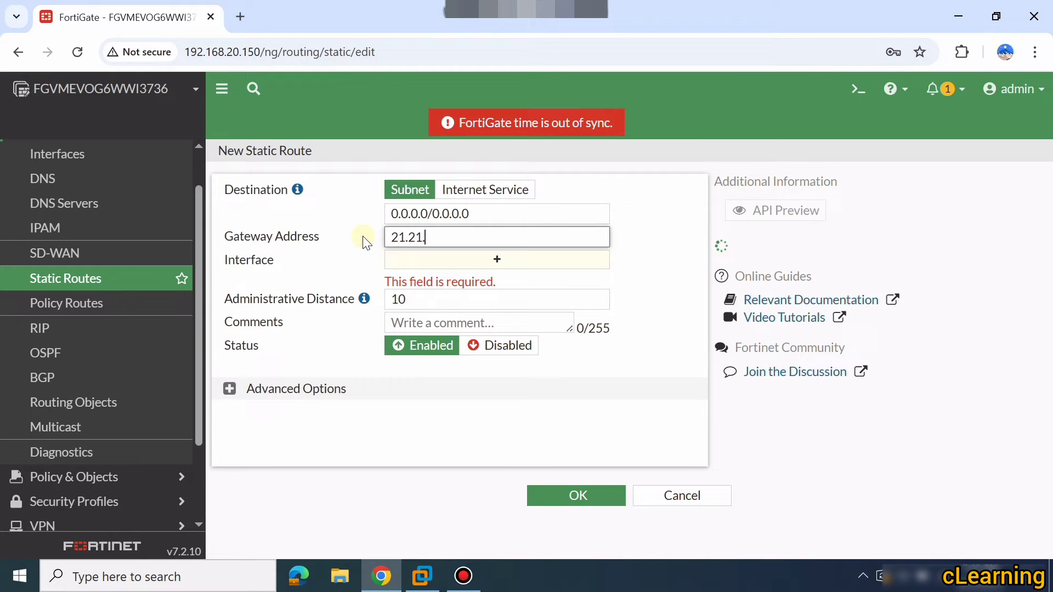
pyautogui.write('02.45')
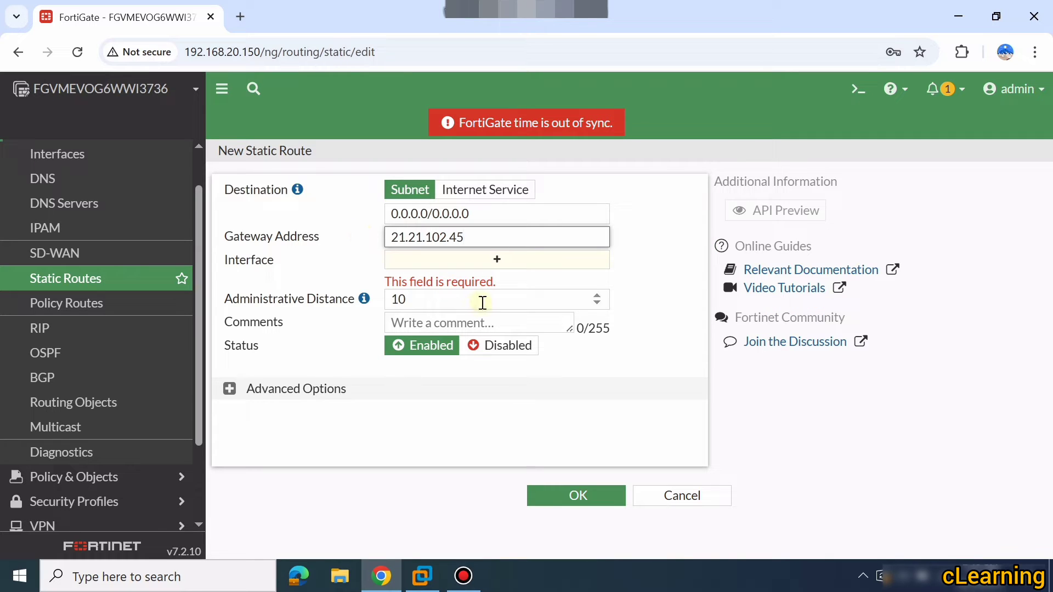
pyautogui.click(498, 260)
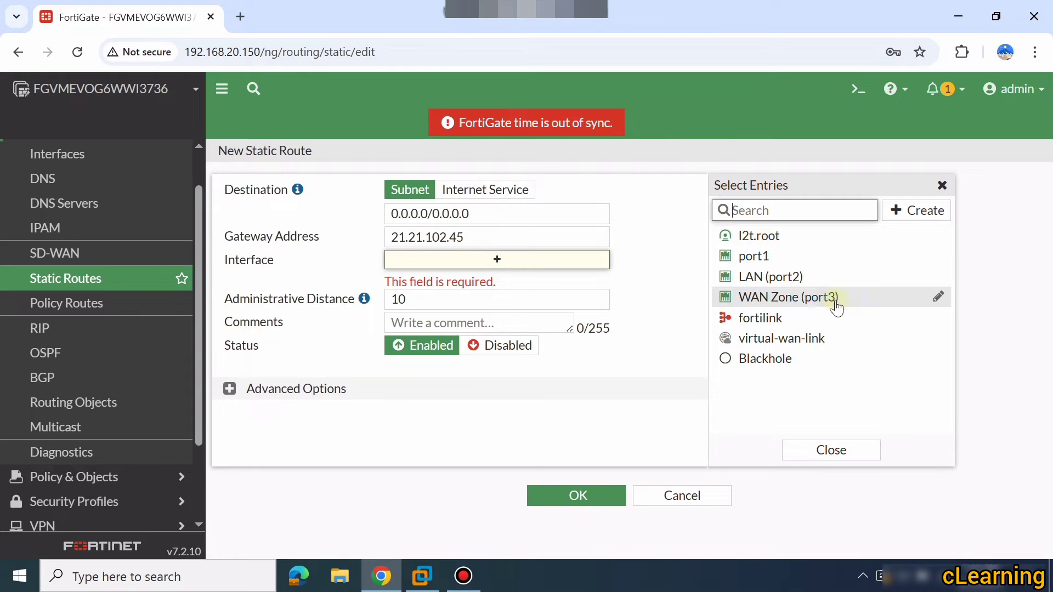
pyautogui.click(894, 298)
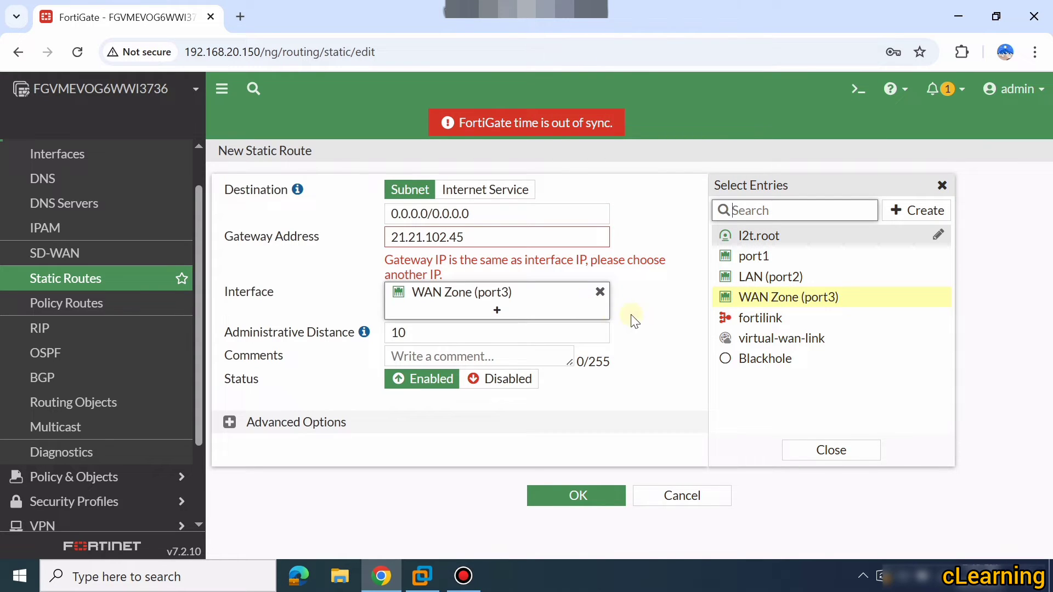
# Change the new static route's gateway address to 21.21.102.46.
pyautogui.click(477, 235)
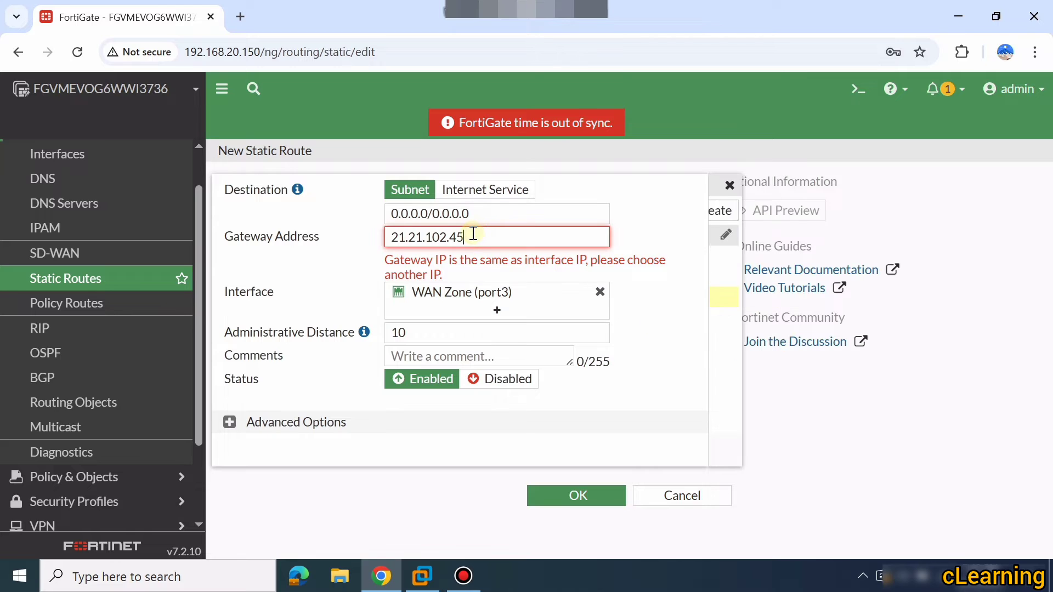
pyautogui.press('BackSpace')
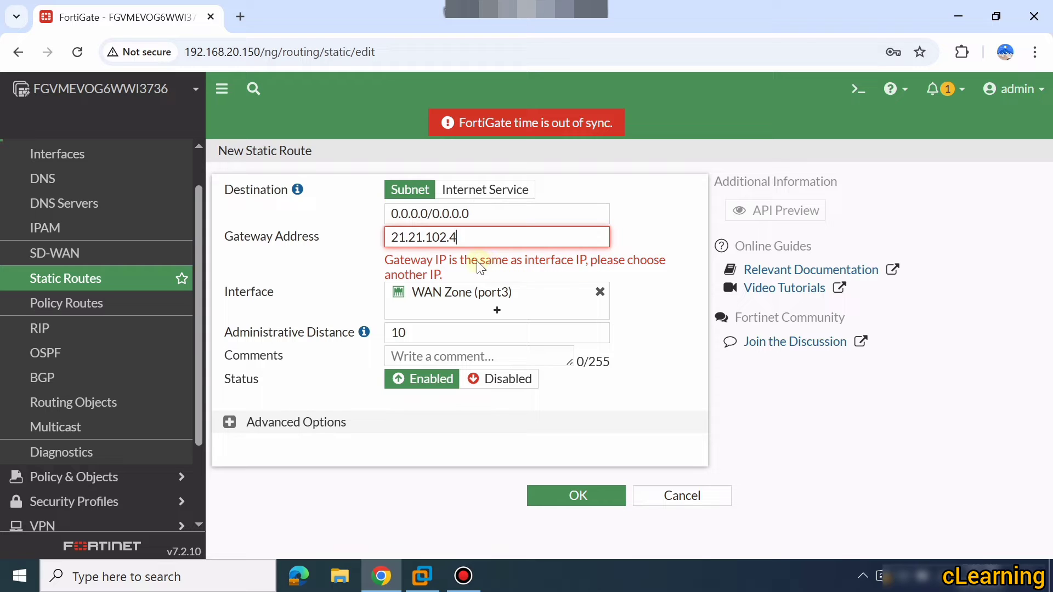
pyautogui.click(665, 242)
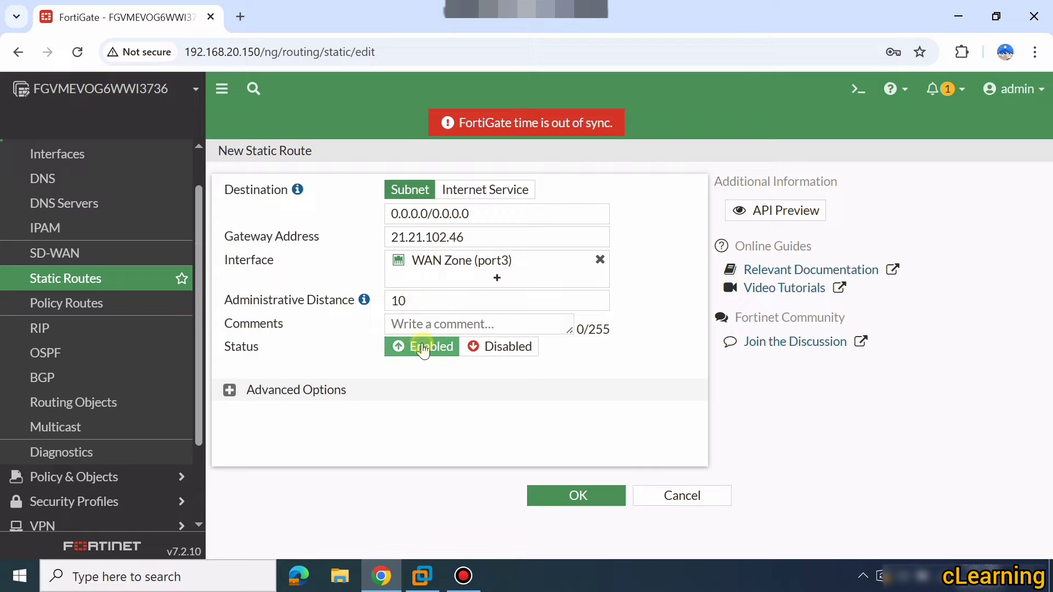
# Review the route's priority in its advanced options, collapse them and save the static route.
pyautogui.click(247, 393)
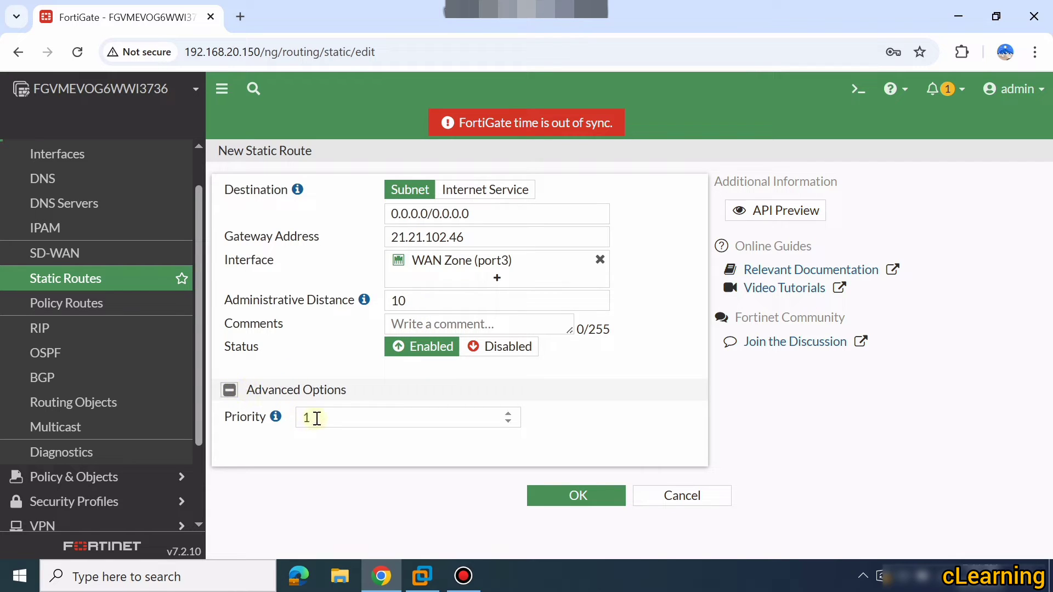
pyautogui.click(307, 417)
pyautogui.click(230, 390)
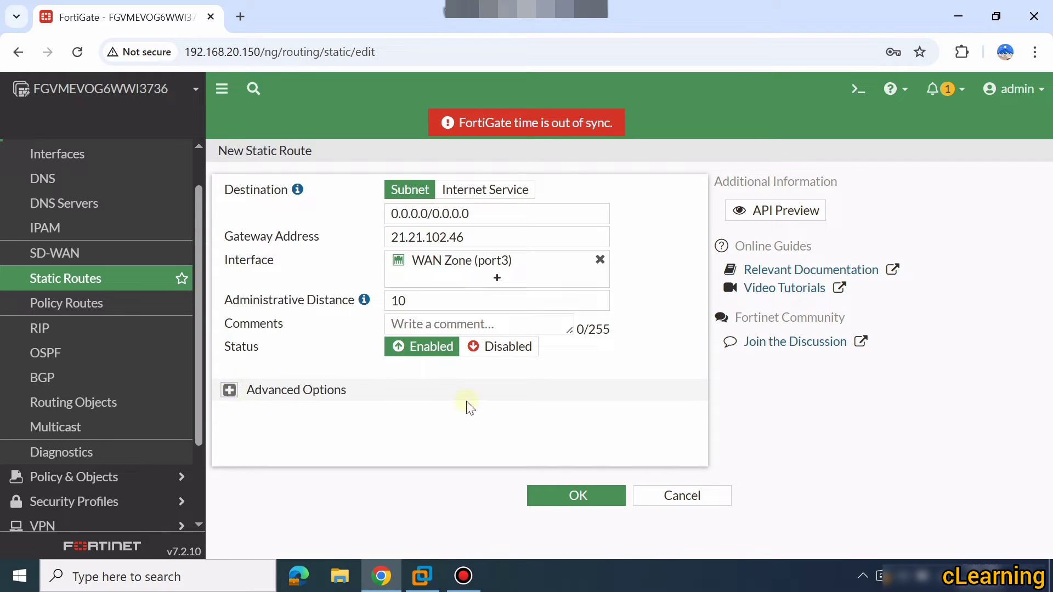
pyautogui.click(554, 493)
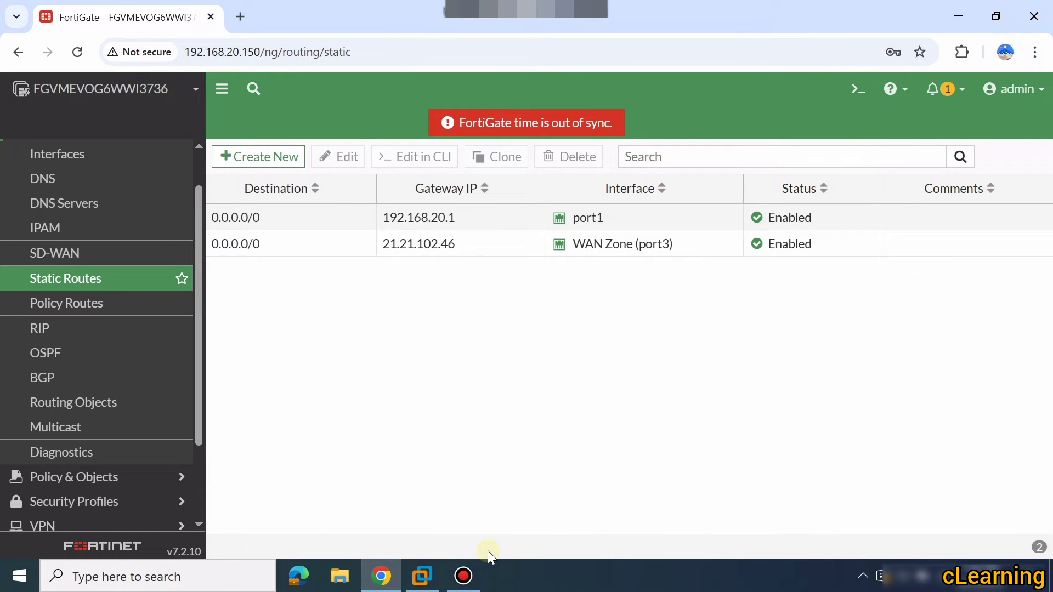
# Switch to the FG virtual machine console in VMware Workstation and log in as admin with the account password.
pyautogui.click(434, 586)
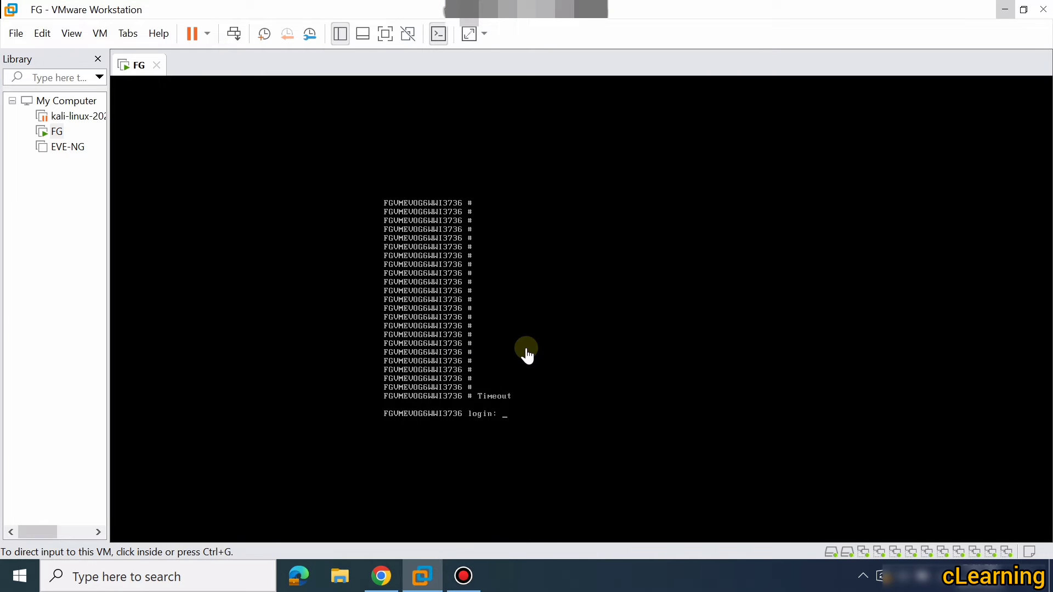
pyautogui.click(621, 354)
pyautogui.press('Return')
pyautogui.press('Return')
pyautogui.write('admi')
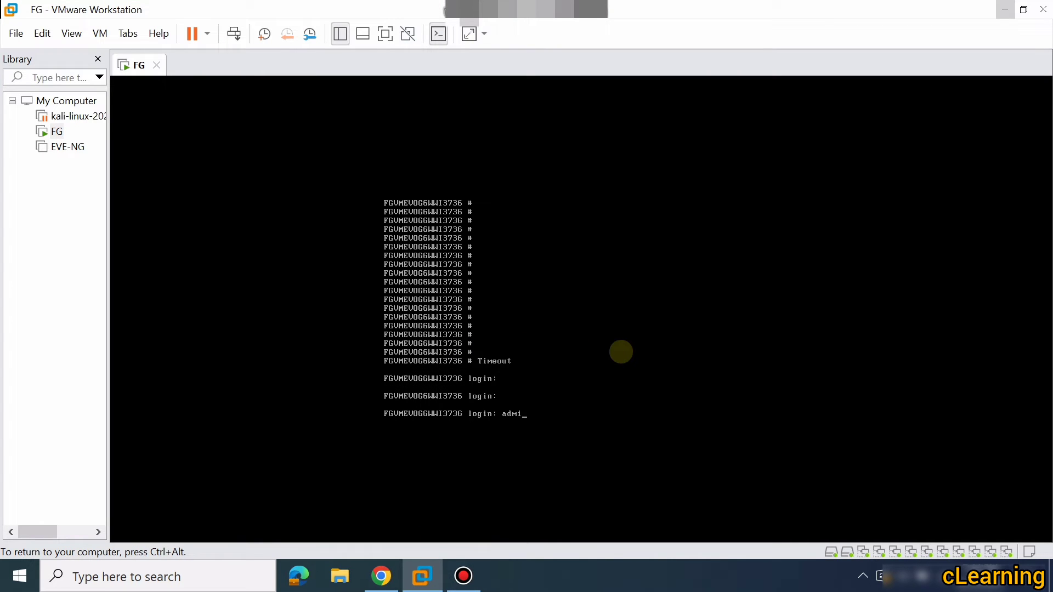
pyautogui.write('n')
pyautogui.press('Return')
pyautogui.press('Return')
pyautogui.press('Return')
pyautogui.press('Return')
pyautogui.press('Return')
pyautogui.press('Return')
pyautogui.press('Return')
pyautogui.press('Return')
pyautogui.press('Return')
pyautogui.press('Return')
pyautogui.press('Return')
pyautogui.press('Return')
pyautogui.press('Return')
pyautogui.press('Return')
pyautogui.press('Return')
pyautogui.press('Return')
pyautogui.press('Return')
pyautogui.press('Return')
pyautogui.press('Return')
pyautogui.press('Return')
pyautogui.press('Return')
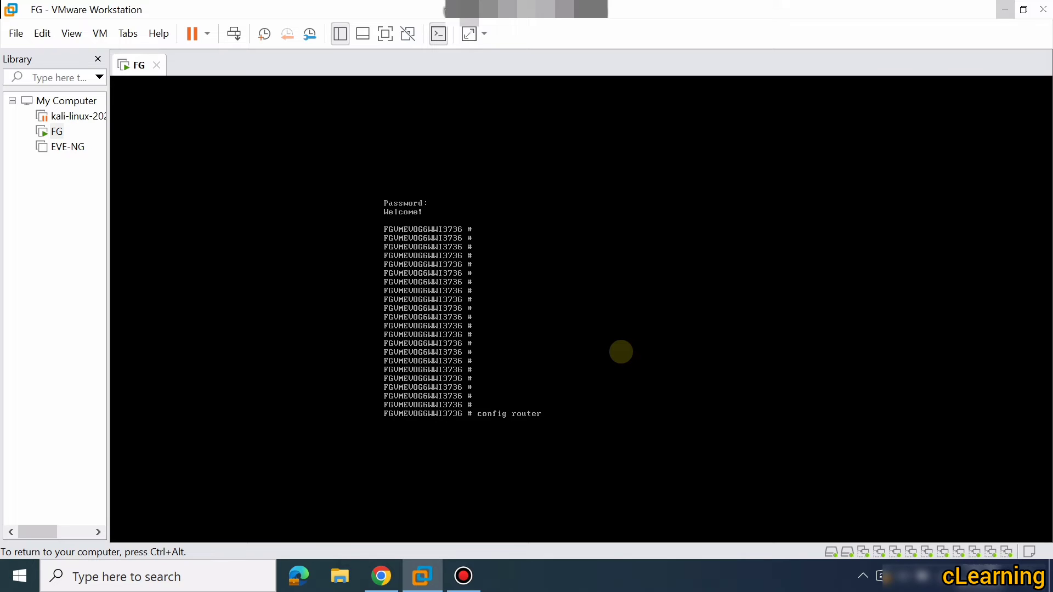
# Enter config router static, show the configured routes and compare them with the static route list in Chrome.
pyautogui.press('Return')
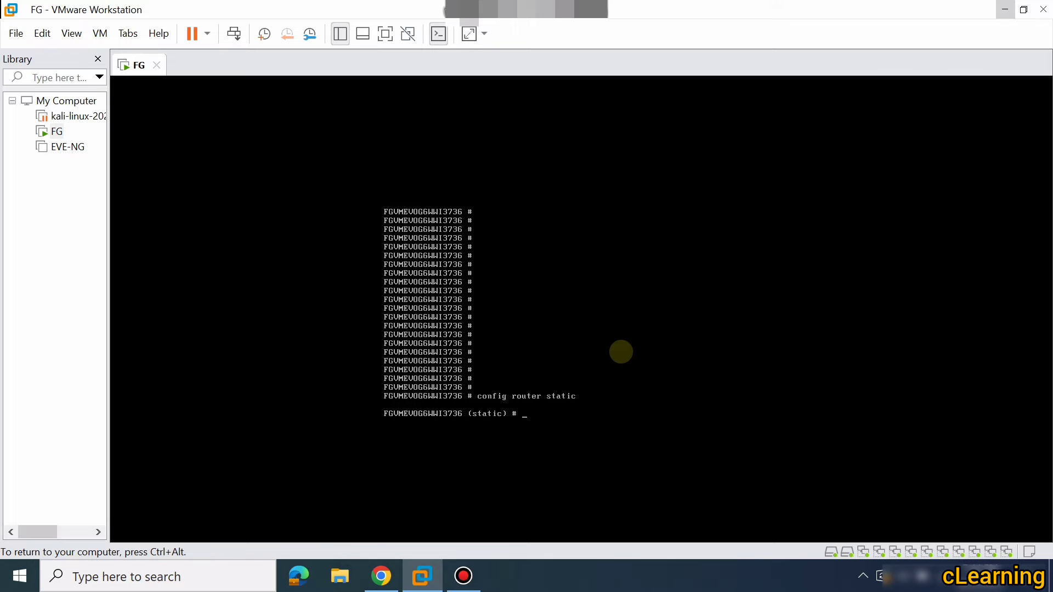
pyautogui.press('Return')
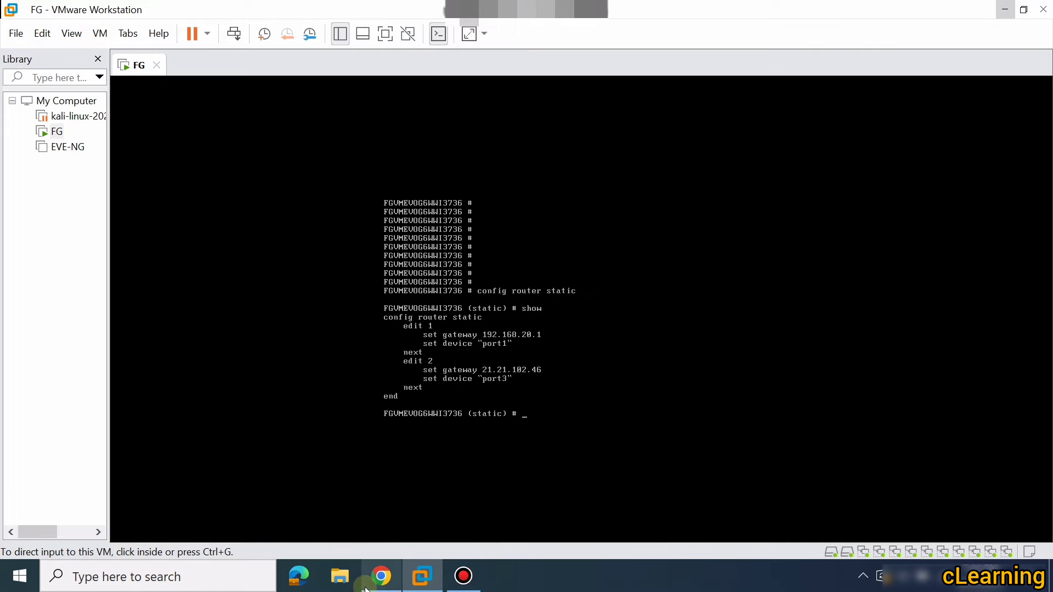
pyautogui.click(382, 576)
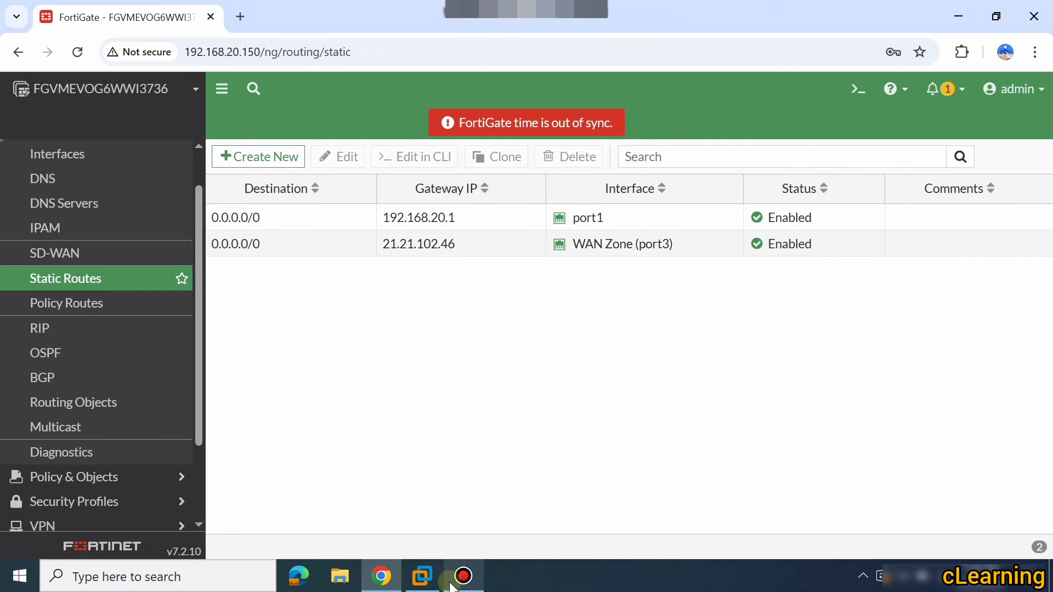
pyautogui.click(422, 575)
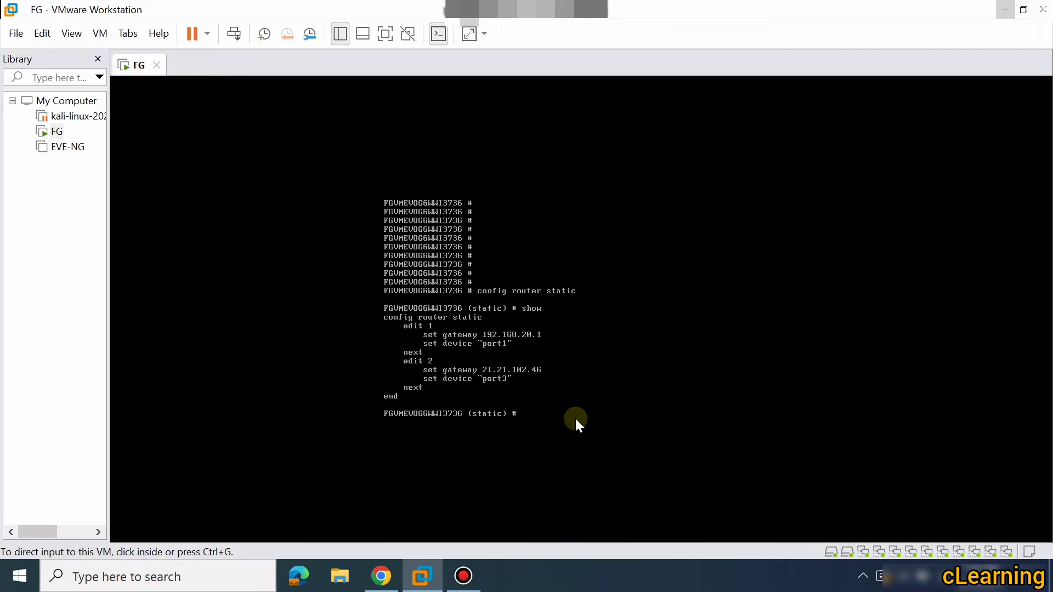
# Open static route 1 for editing with edit 1 and list the options available for the set command.
pyautogui.click(565, 403)
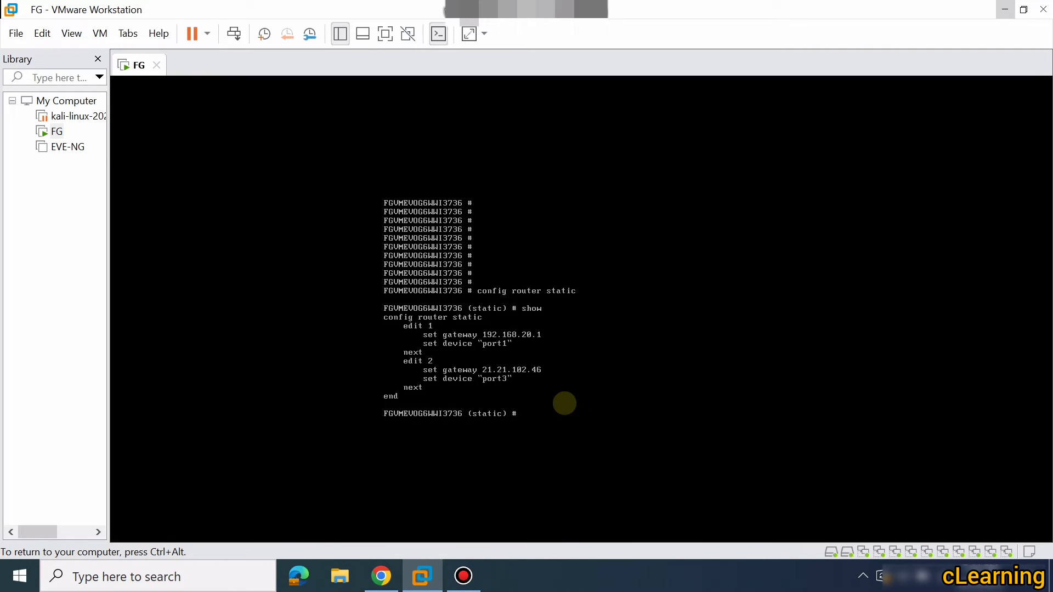
pyautogui.press('Return')
pyautogui.press('Return')
pyautogui.press('Return')
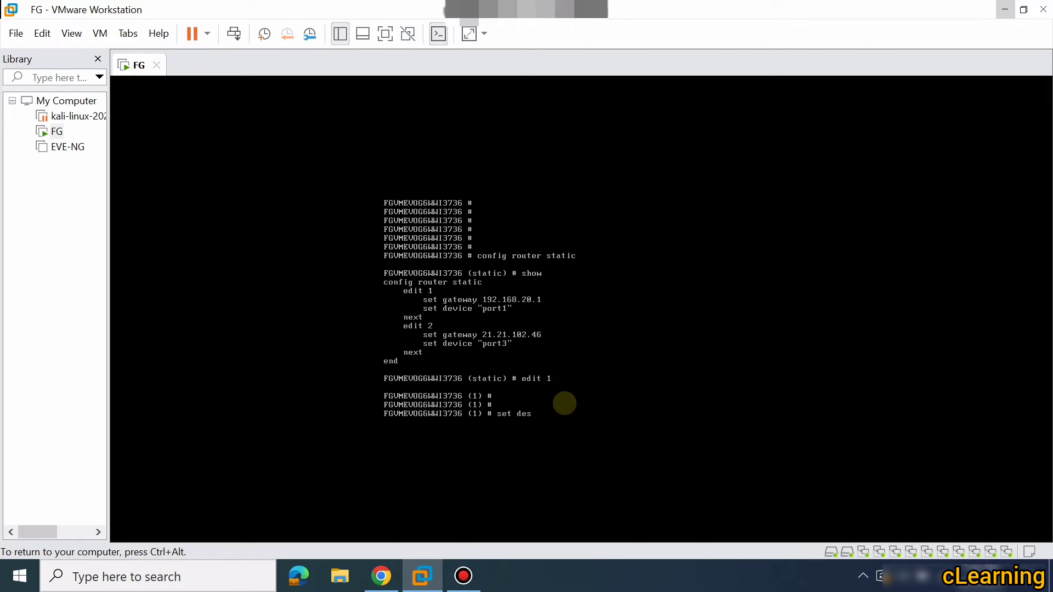
pyautogui.write('set ?')
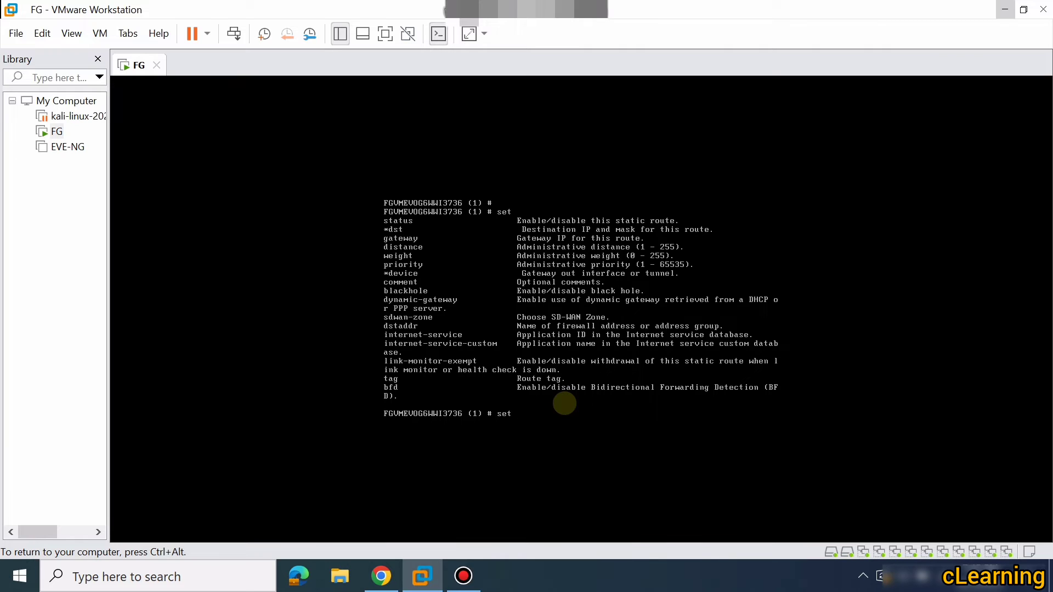
pyautogui.hotkey('ctrl', 'alt')
pyautogui.click(565, 410)
pyautogui.write('gateway 21.21.102.46')
pyautogui.press('?')
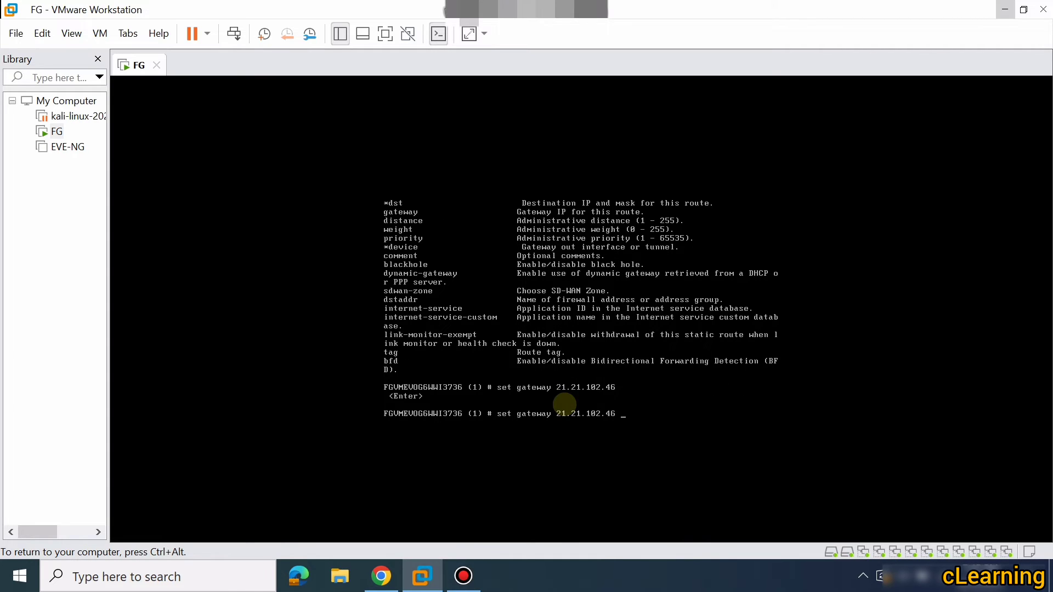
pyautogui.press('BackSpace')
pyautogui.press('BackSpace')
pyautogui.press('BackSpace')
pyautogui.press('BackSpace')
pyautogui.press('BackSpace')
pyautogui.press('BackSpace')
pyautogui.press('BackSpace')
pyautogui.press('BackSpace')
pyautogui.press('BackSpace')
pyautogui.press('BackSpace')
pyautogui.press('BackSpace')
pyautogui.press('BackSpace')
pyautogui.press('BackSpace')
pyautogui.press('BackSpace')
pyautogui.press('BackSpace')
pyautogui.press('BackSpace')
pyautogui.press('BackSpace')
pyautogui.press('BackSpace')
pyautogui.press('BackSpace')
pyautogui.press('BackSpace')
# Set the device of static route 1 to port3 in the console.
pyautogui.write('set ')
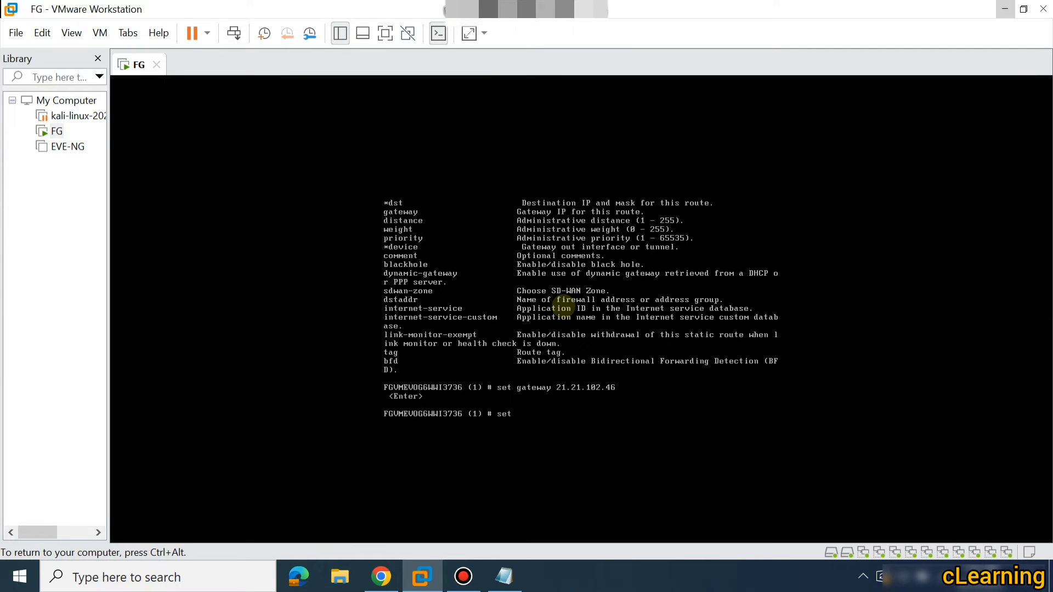
pyautogui.write('device port1')
pyautogui.press('BackSpace')
pyautogui.press('BackSpace')
pyautogui.press('BackSpace')
pyautogui.press('BackSpace')
pyautogui.press('BackSpace')
pyautogui.press('Tab')
pyautogui.press('Tab')
pyautogui.press('Tab')
pyautogui.press('Tab')
pyautogui.press('Tab')
pyautogui.press('Return')
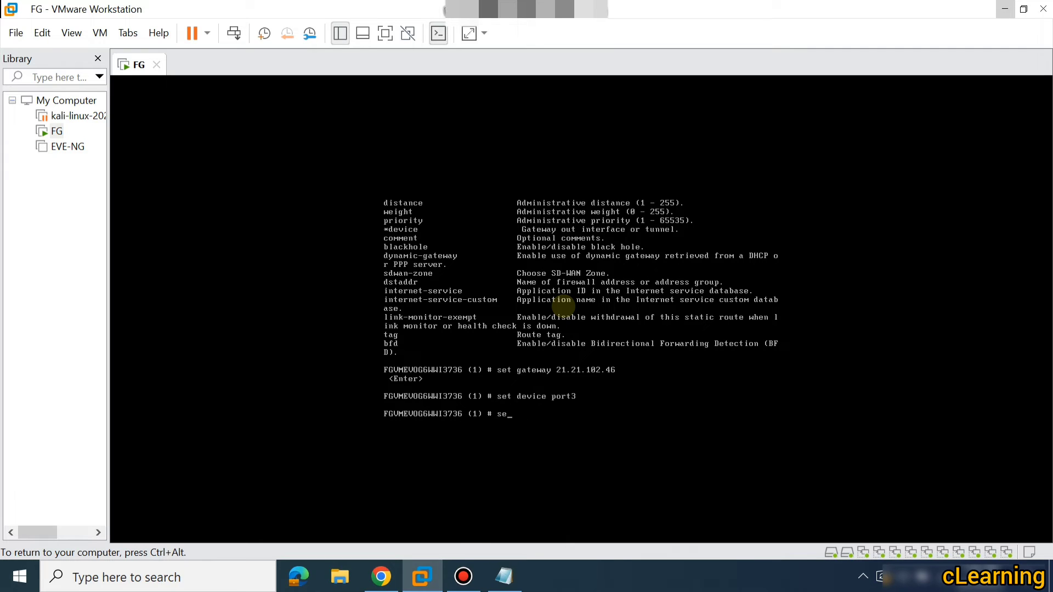
# List the set options for route 1 once more and end the editing session to save it.
pyautogui.press('?')
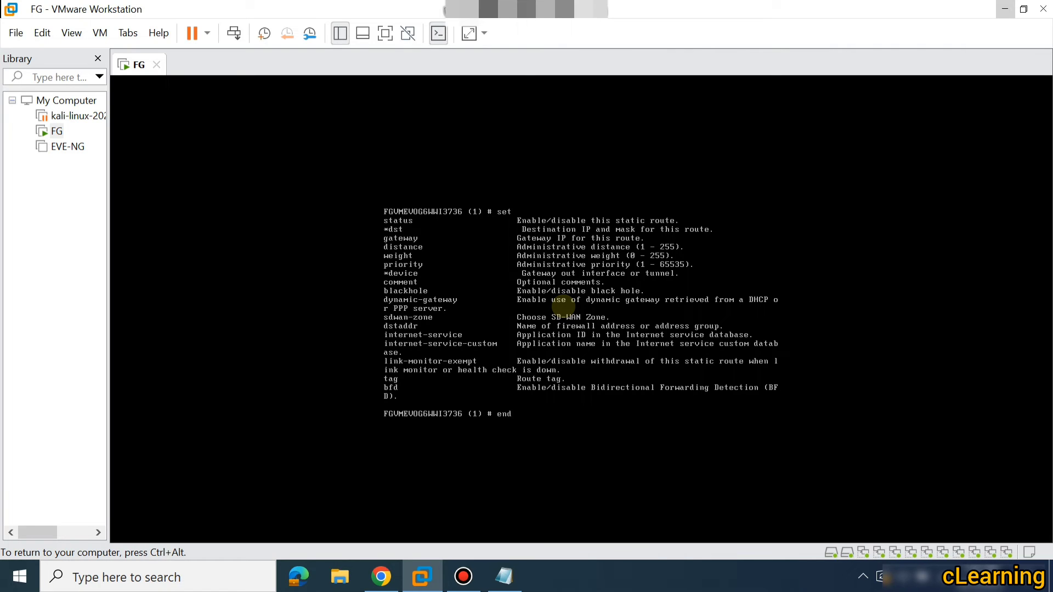
pyautogui.press('Return')
pyautogui.press('Return')
# Show the full FortiGate configuration in the console.
pyautogui.press('Return')
pyautogui.write('show')
pyautogui.press('Return')
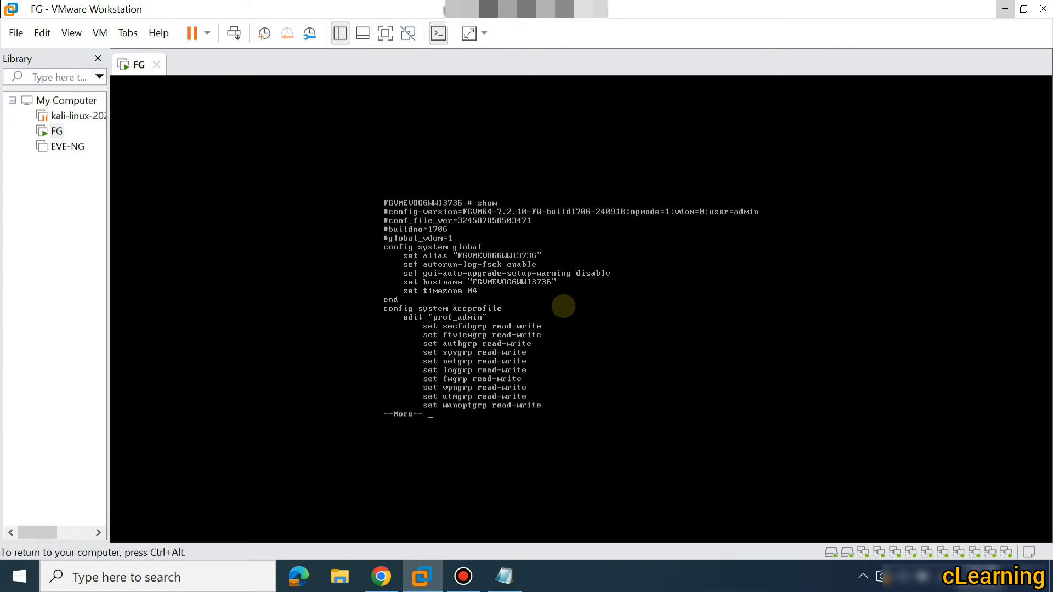
# Quit the full configuration listing, show the configuration under config system interface page by page, and end that session.
pyautogui.write('q')
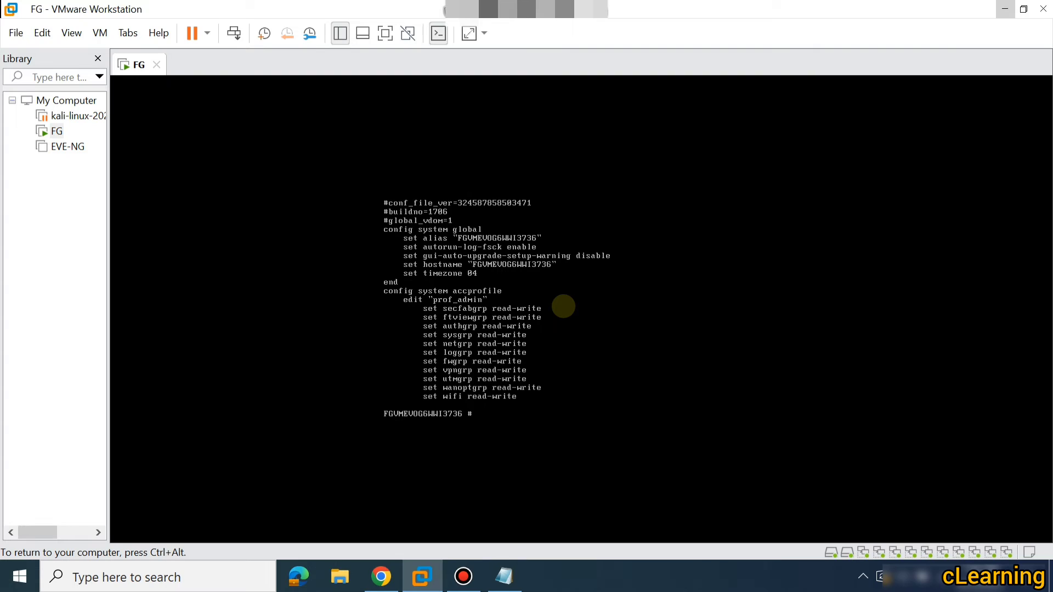
pyautogui.write('config system interface')
pyautogui.press('Return')
pyautogui.press('Return')
pyautogui.write('show')
pyautogui.press('Return')
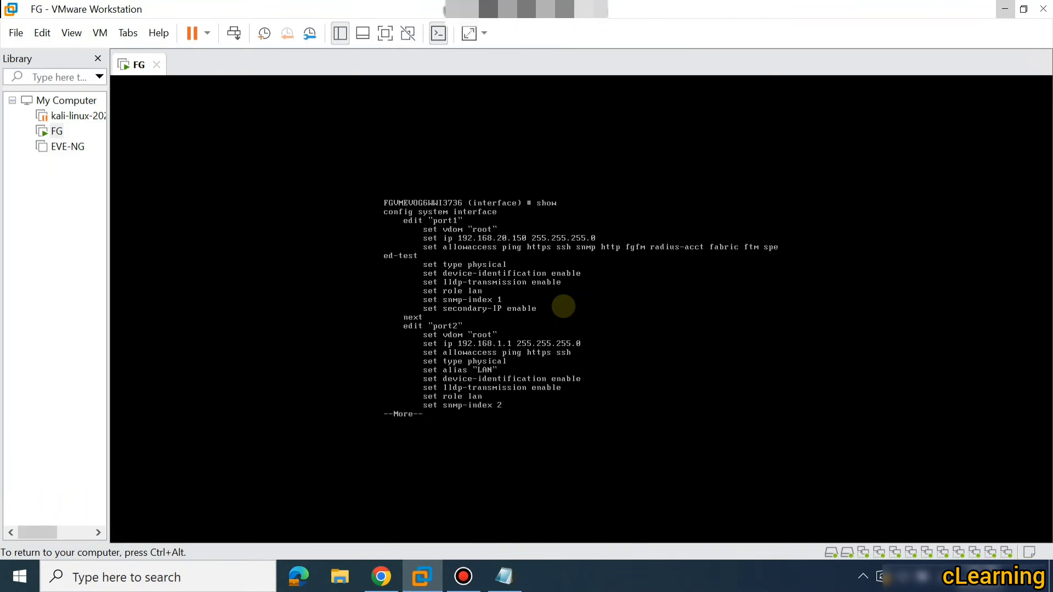
pyautogui.press('space')
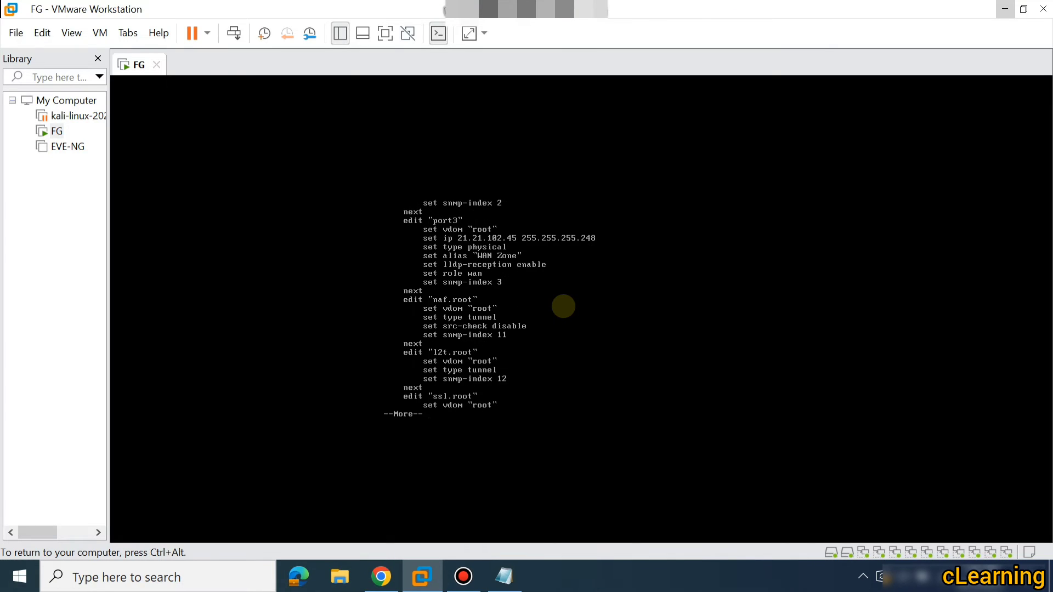
pyautogui.press('space')
pyautogui.press('Return')
pyautogui.write('end')
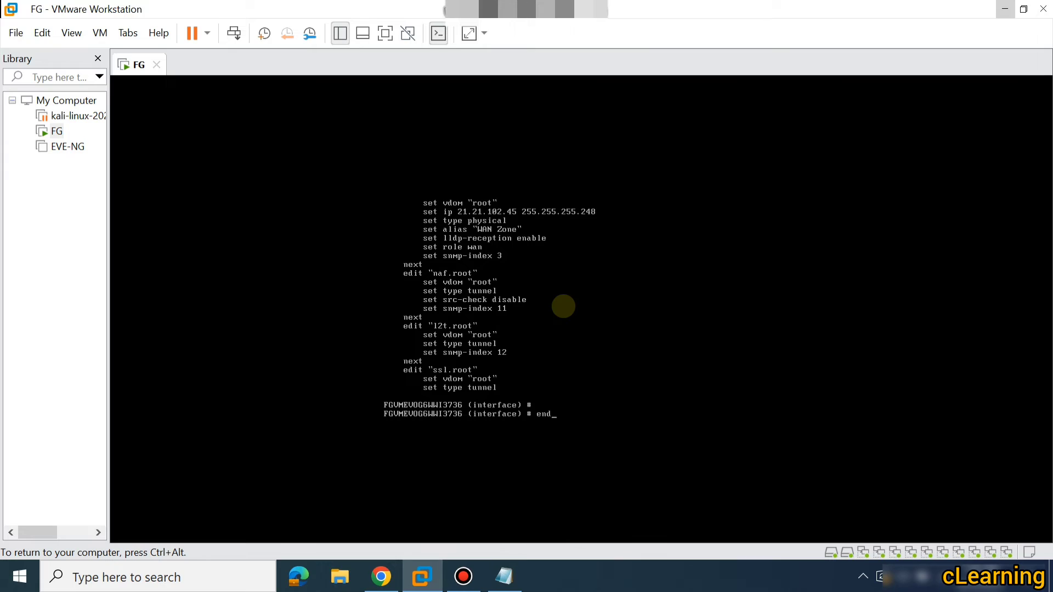
pyautogui.press('Return')
pyautogui.press('Return')
# Enter config router static in the console and show the configured static routes.
pyautogui.write('config ')
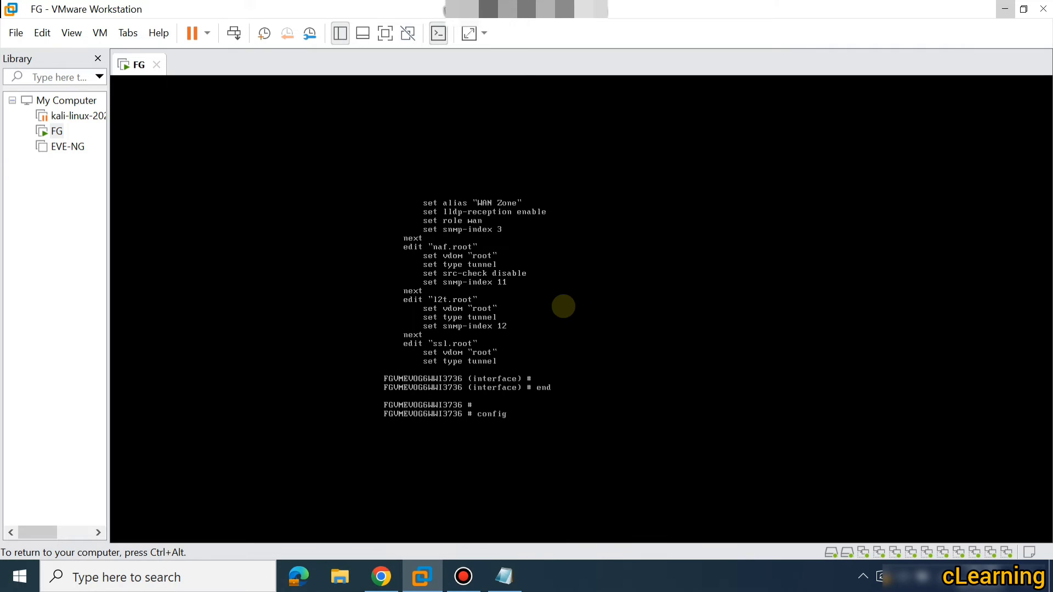
pyautogui.write('router')
pyautogui.press('Tab')
pyautogui.press('Tab')
pyautogui.press('BackSpace')
pyautogui.press('BackSpace')
pyautogui.press('BackSpace')
pyautogui.press('BackSpace')
pyautogui.press('BackSpace')
pyautogui.press('BackSpace')
pyautogui.press('BackSpace')
pyautogui.press('BackSpace')
pyautogui.press('BackSpace')
pyautogui.press('BackSpace')
pyautogui.press('BackSpace')
pyautogui.press('BackSpace')
pyautogui.write('static')
pyautogui.press('Return')
pyautogui.write('show')
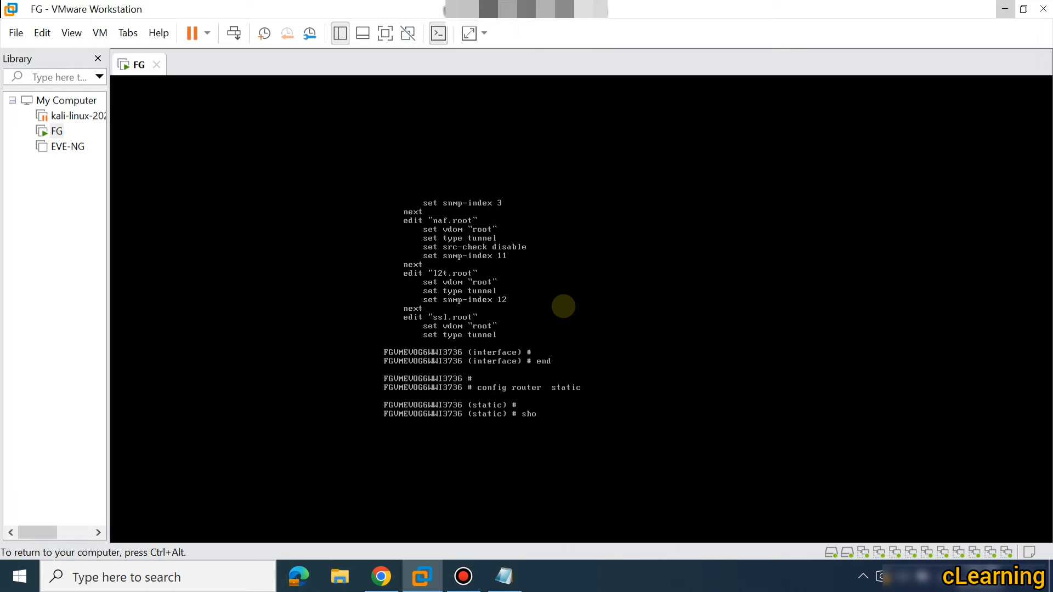
pyautogui.press('Return')
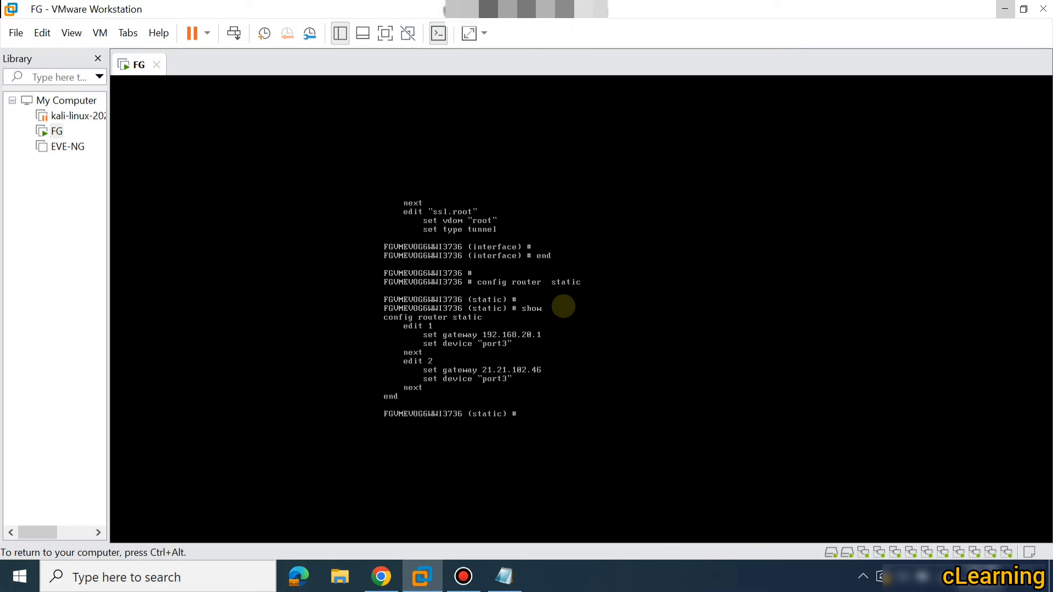
pyautogui.hotkey('ctrl', 'alt')
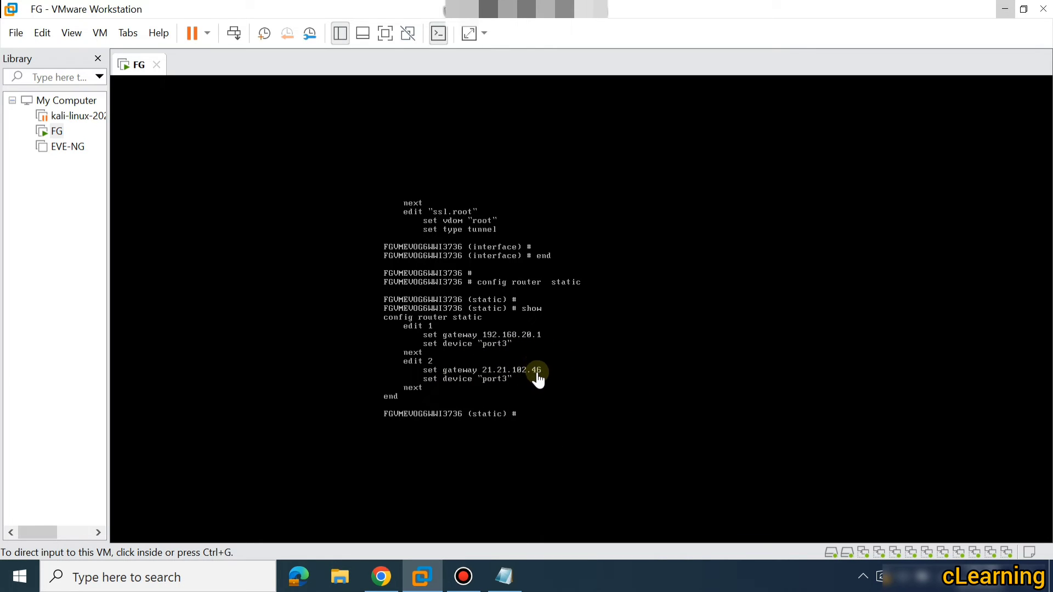
pyautogui.click(525, 378)
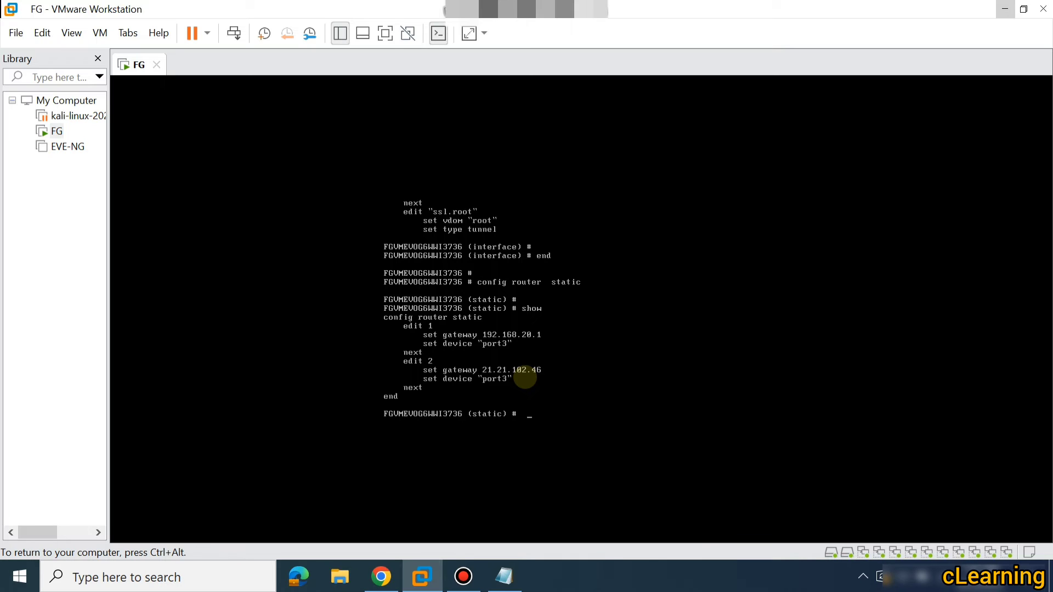
pyautogui.hotkey('ctrl', 'alt')
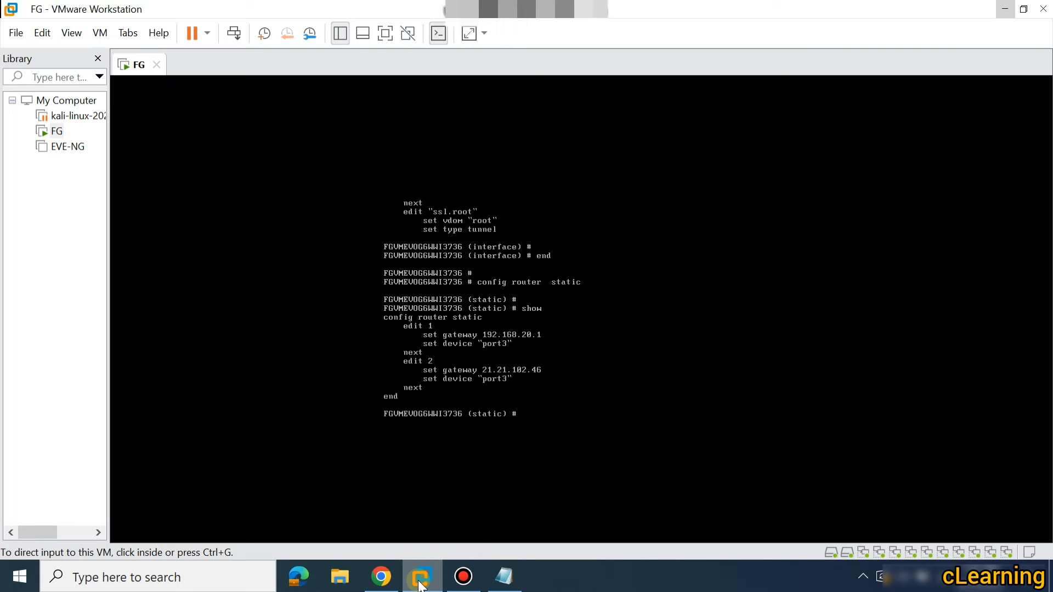
# Switch to the FortiGate web interface in Chrome and start a new firewall policy named policy1.
pyautogui.moveTo(434, 585)
pyautogui.click(382, 577)
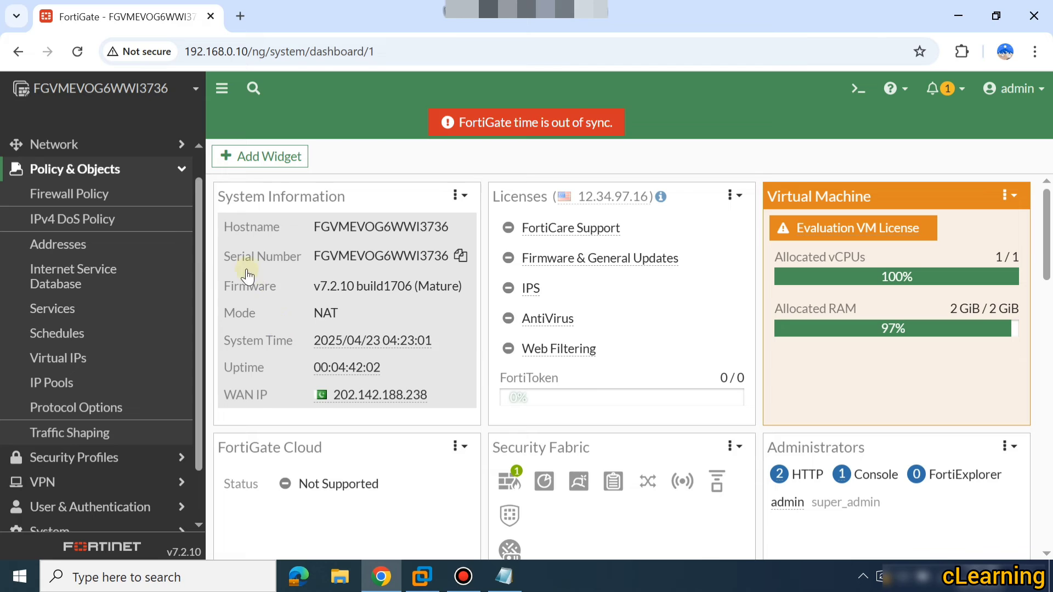
pyautogui.click(108, 195)
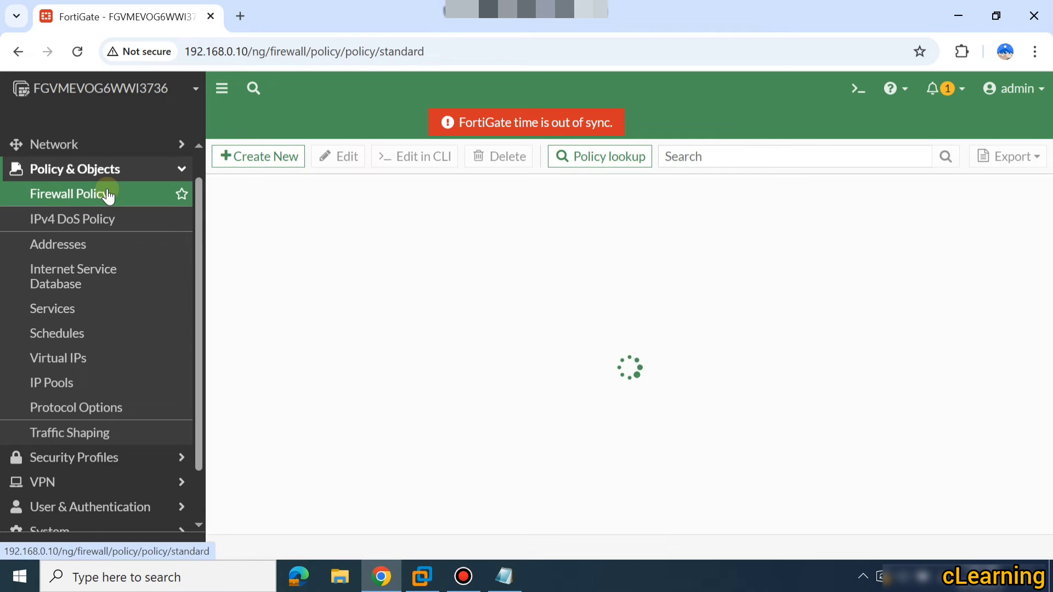
pyautogui.click(262, 158)
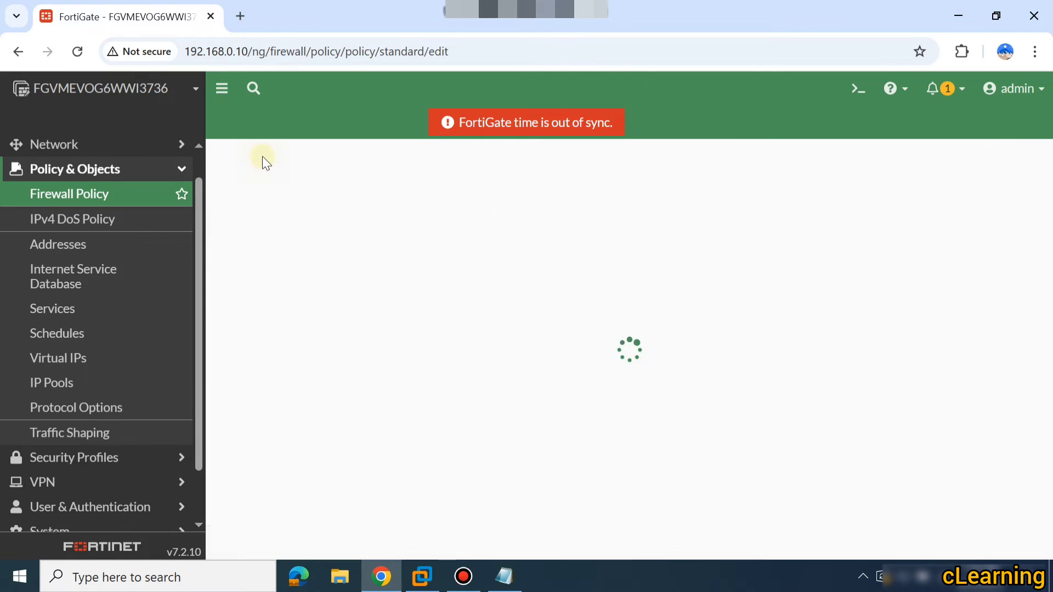
pyautogui.click(394, 208)
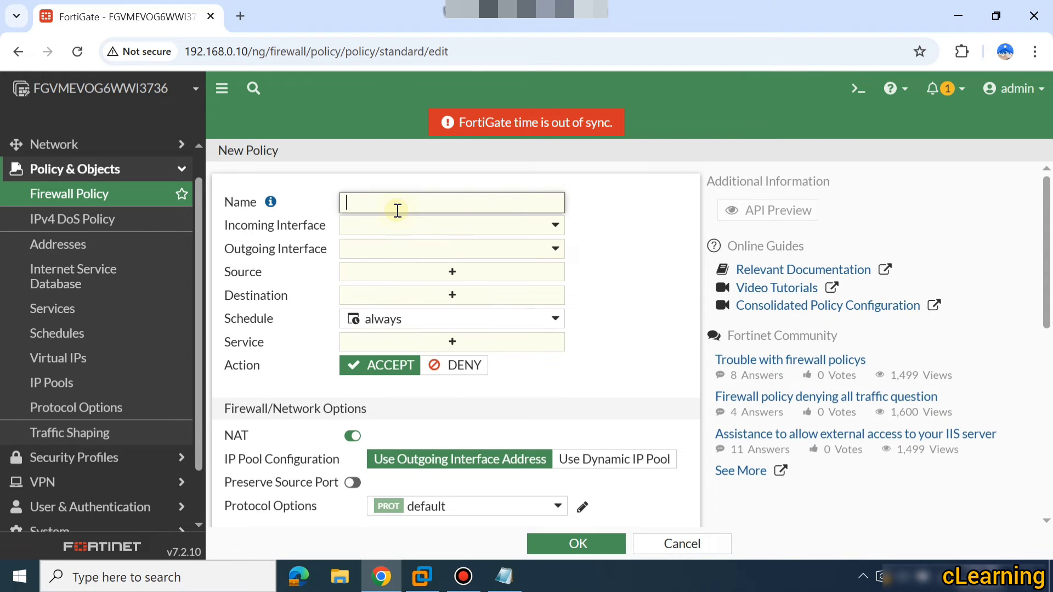
pyautogui.write('policy1')
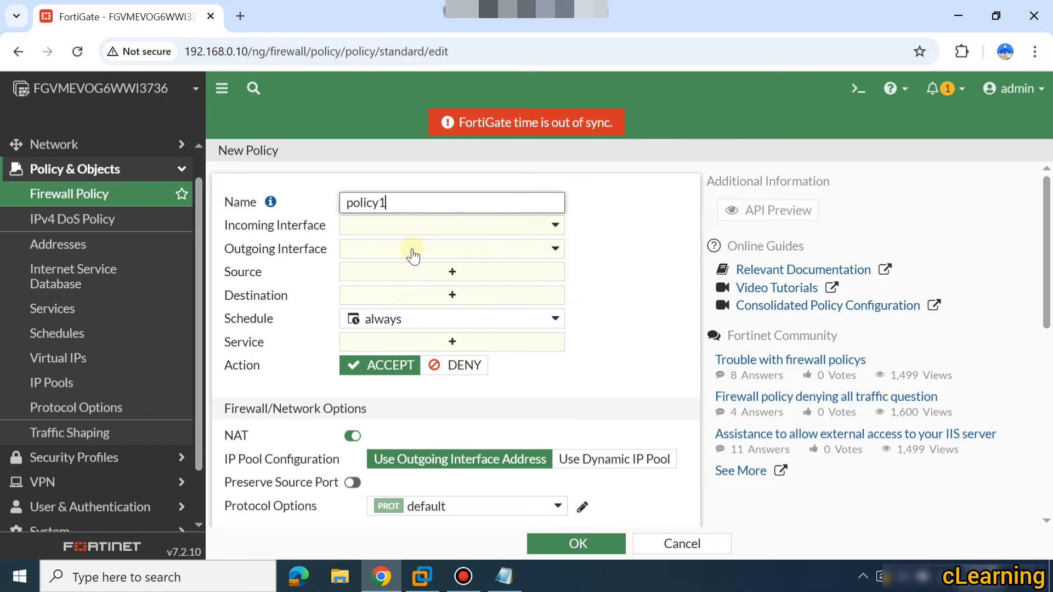
# Set the policy's incoming interface to LAN (port2) and its outgoing interface to WAN Zone (port3).
pyautogui.click(402, 235)
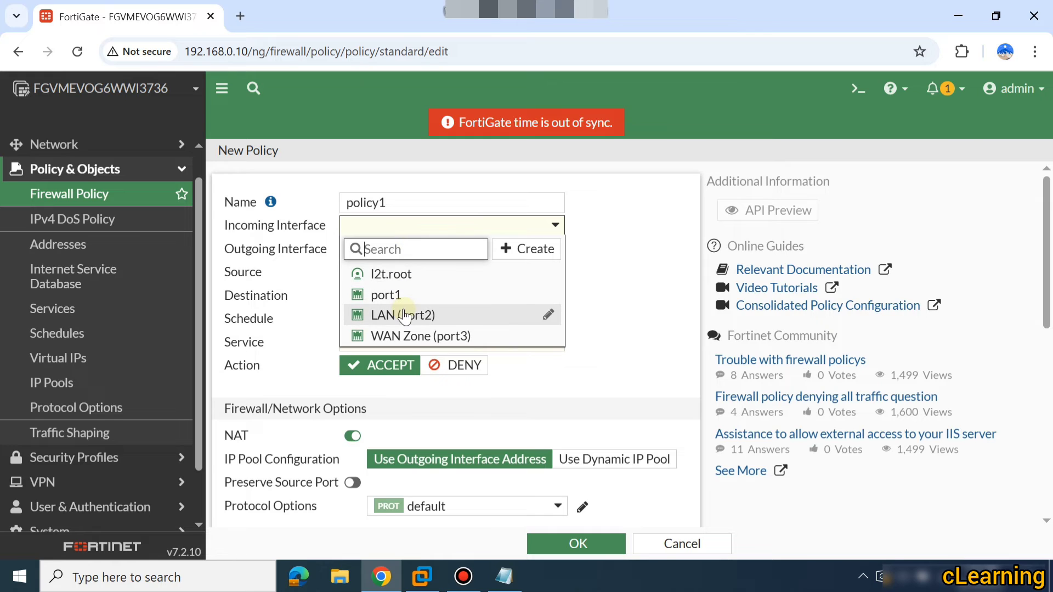
pyautogui.click(403, 315)
pyautogui.click(382, 250)
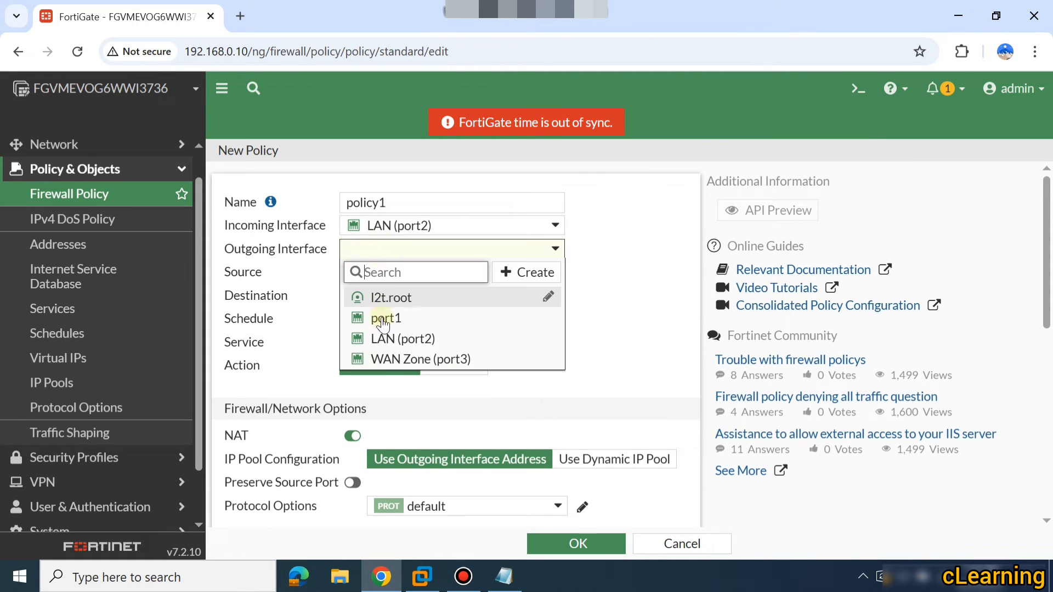
pyautogui.click(382, 357)
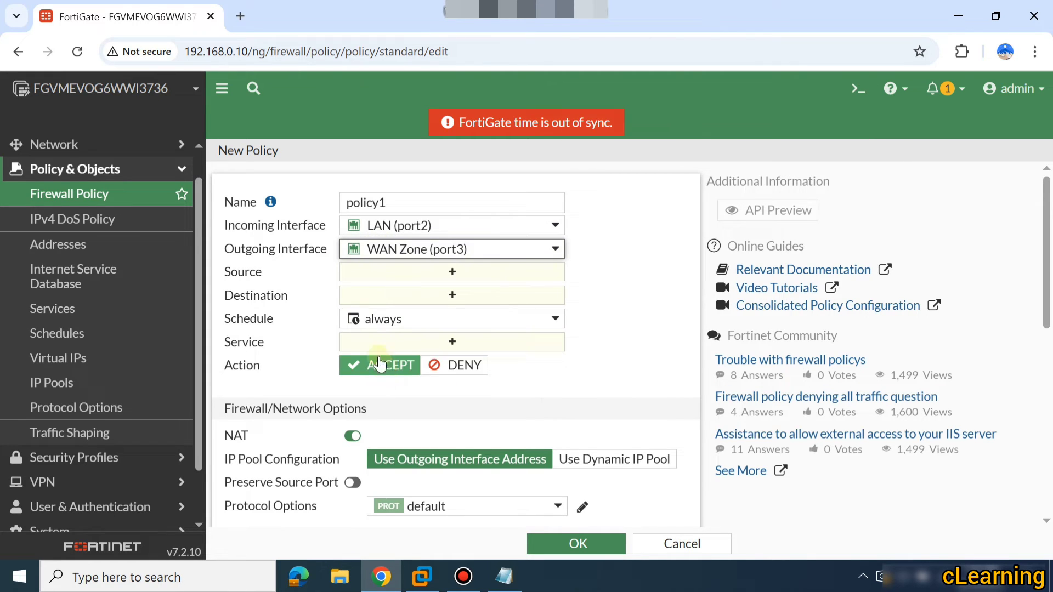
# Set the policy's source to the all address.
pyautogui.click(417, 273)
pyautogui.moveTo(779, 283)
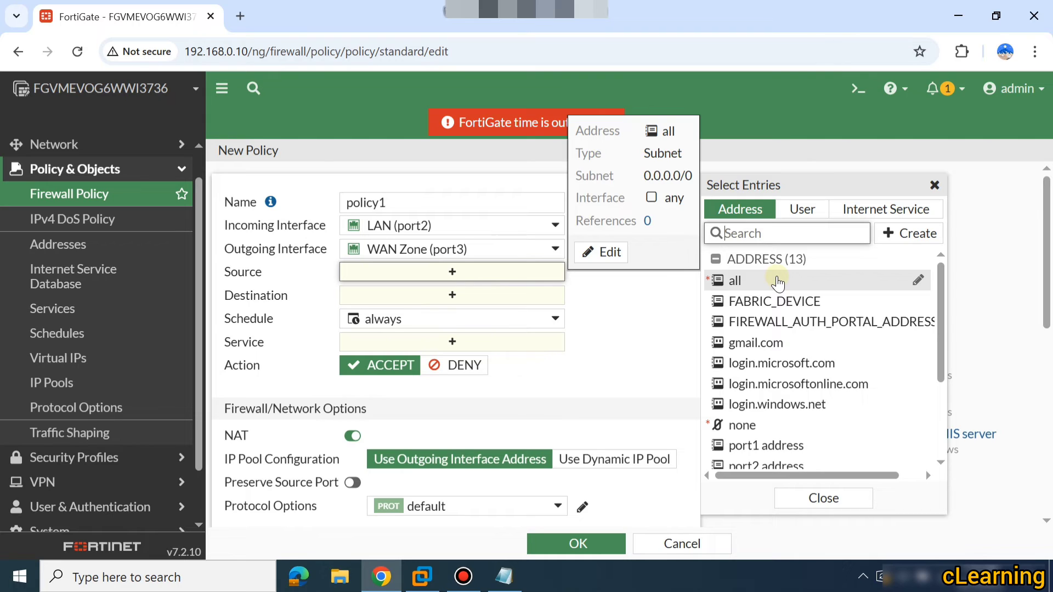
pyautogui.click(778, 281)
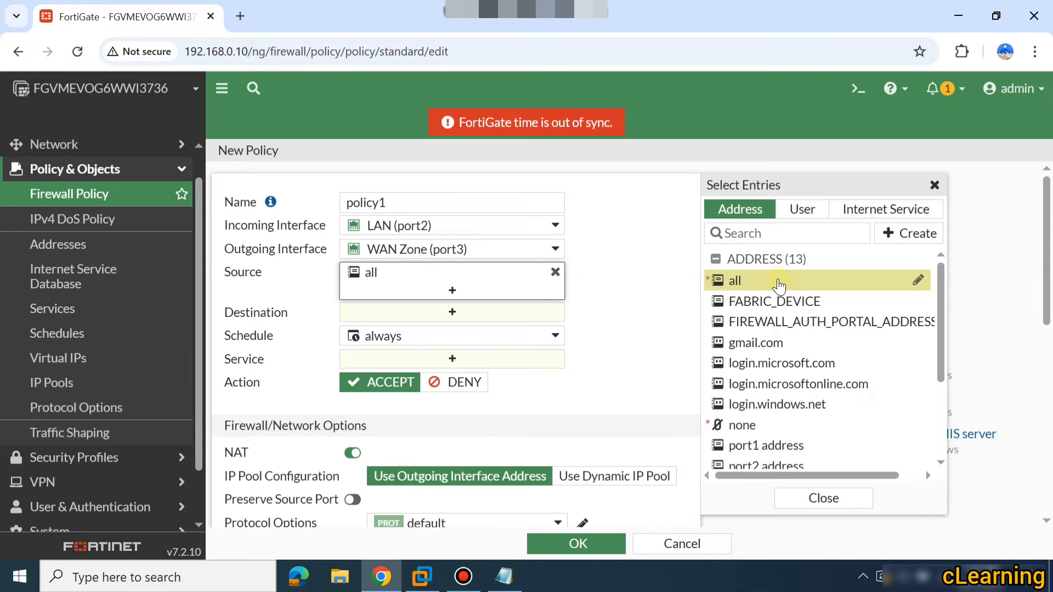
pyautogui.click(910, 233)
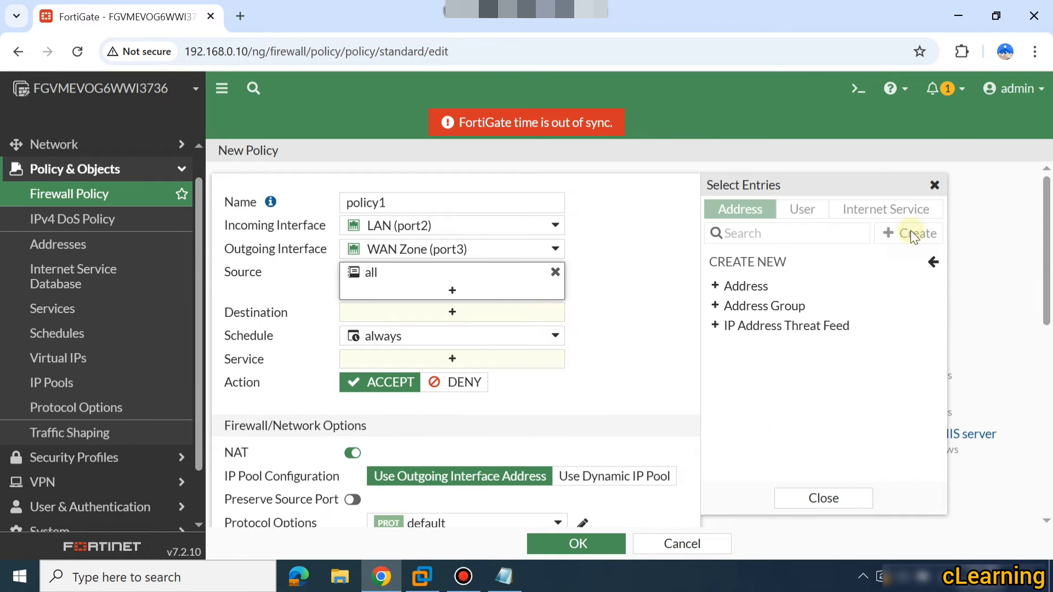
pyautogui.click(768, 286)
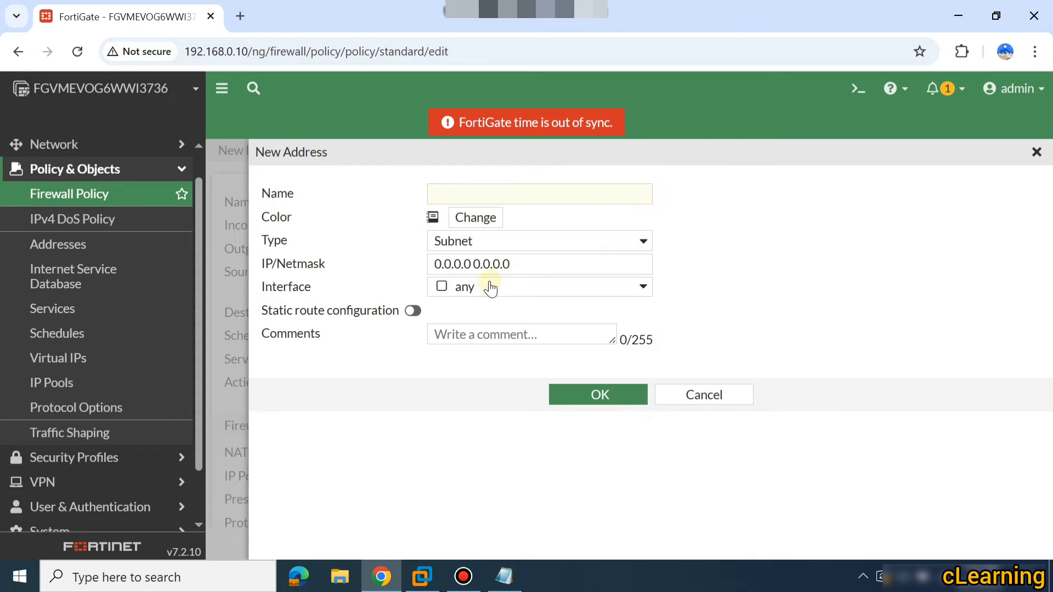
pyautogui.click(514, 266)
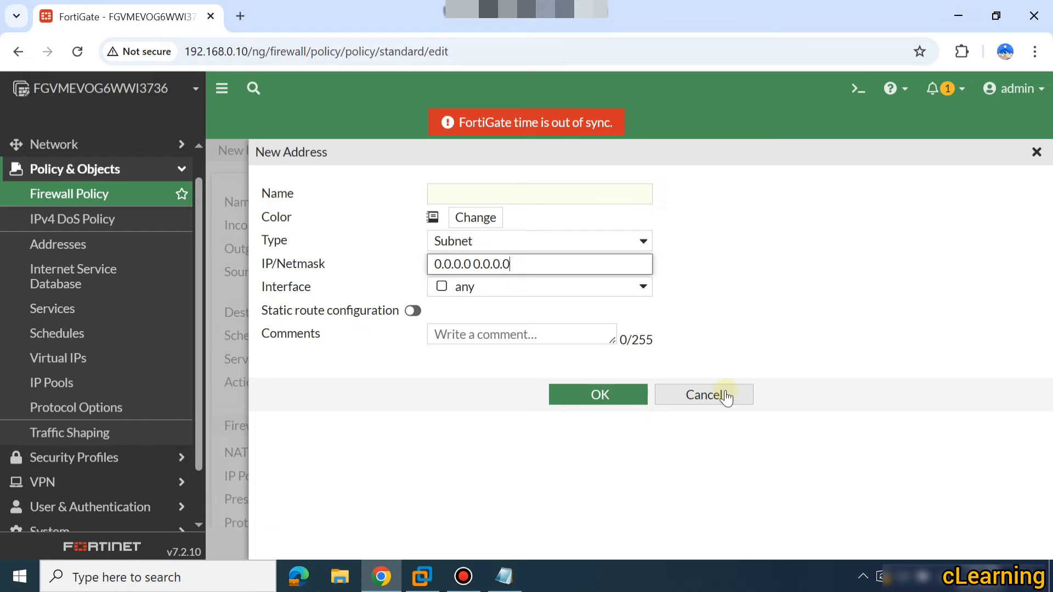
pyautogui.click(683, 398)
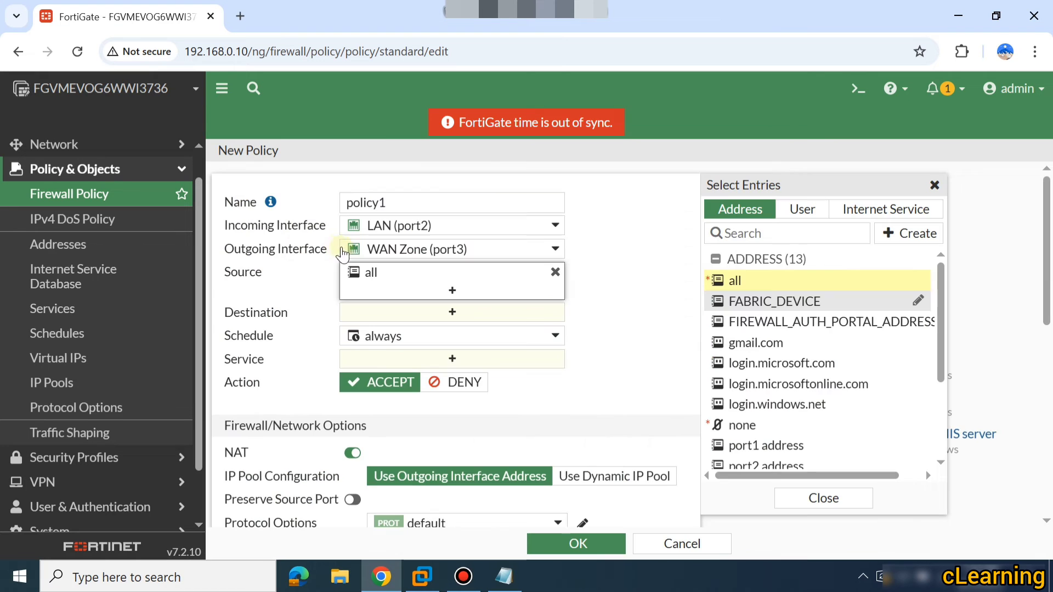
# Set the policy's destination to the all address and close the entry selection.
pyautogui.click(404, 317)
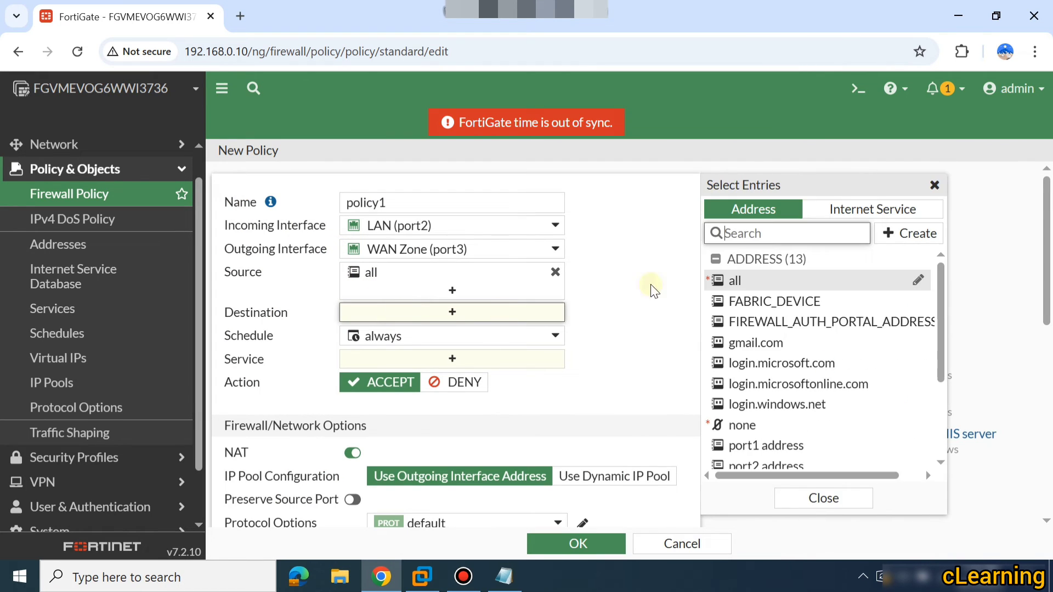
pyautogui.click(773, 284)
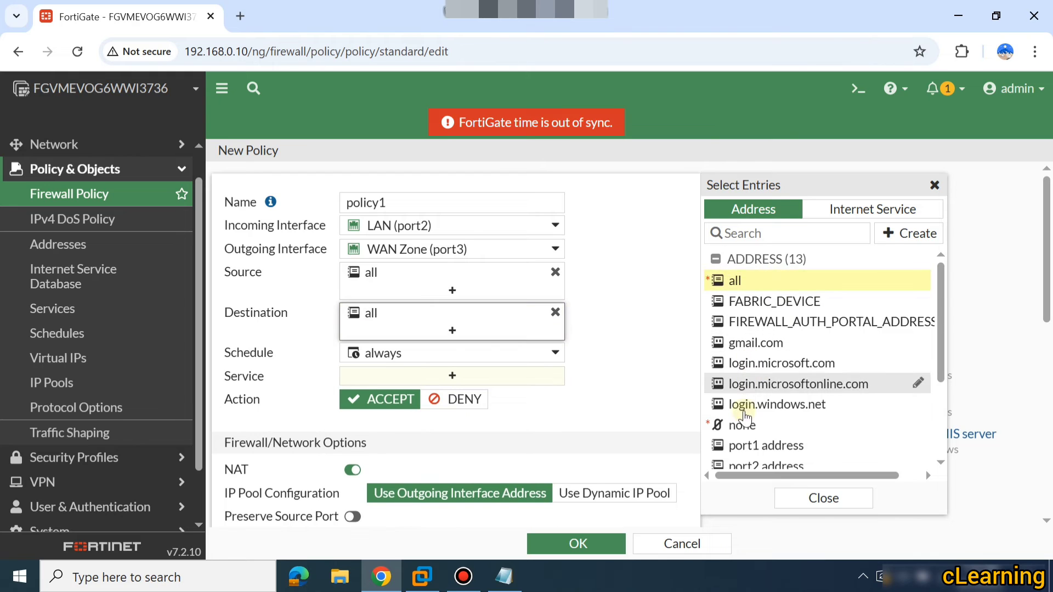
pyautogui.click(611, 372)
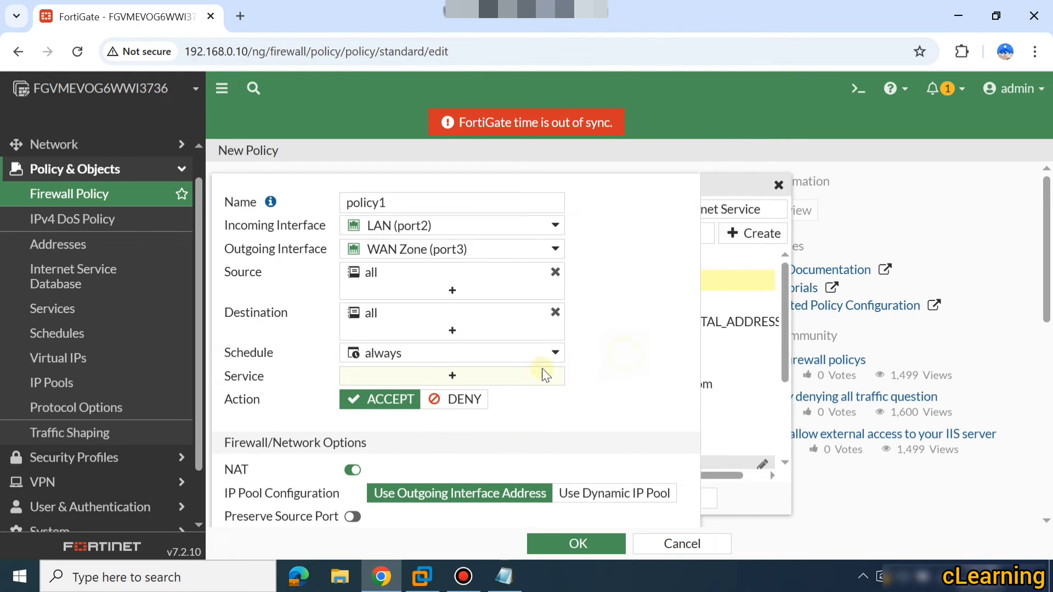
# Set the policy's service to ALL and close the service selection.
pyautogui.click(433, 384)
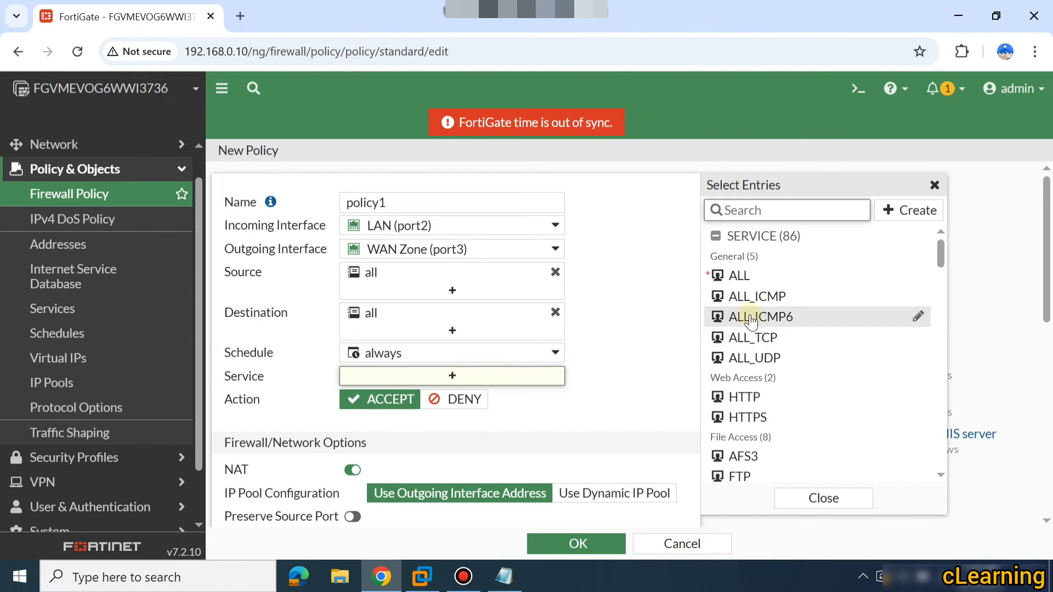
pyautogui.moveTo(755, 347)
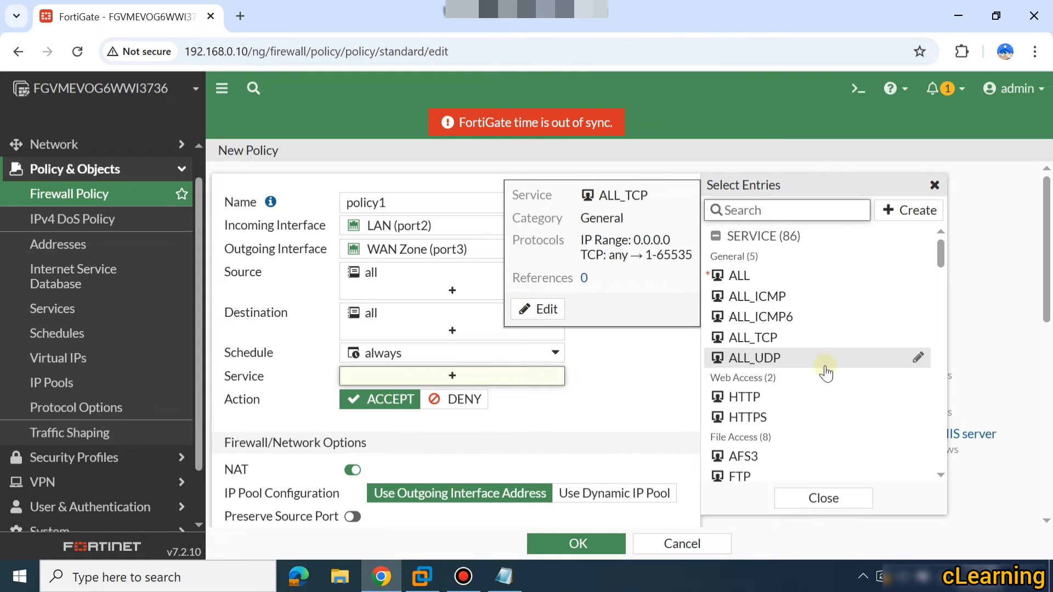
pyautogui.scroll(-3, 779, 406)
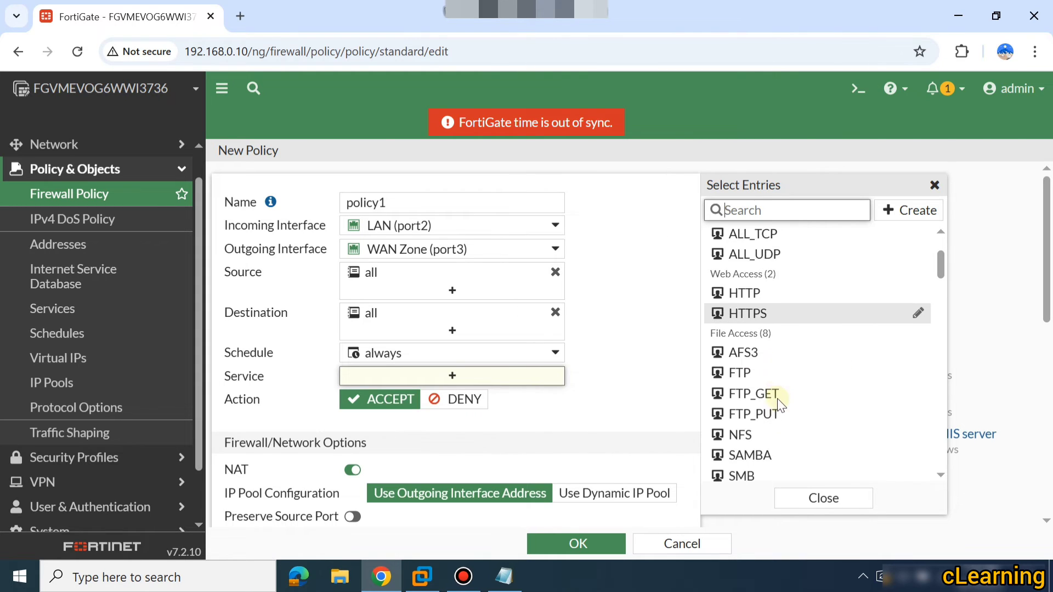
pyautogui.moveTo(778, 405)
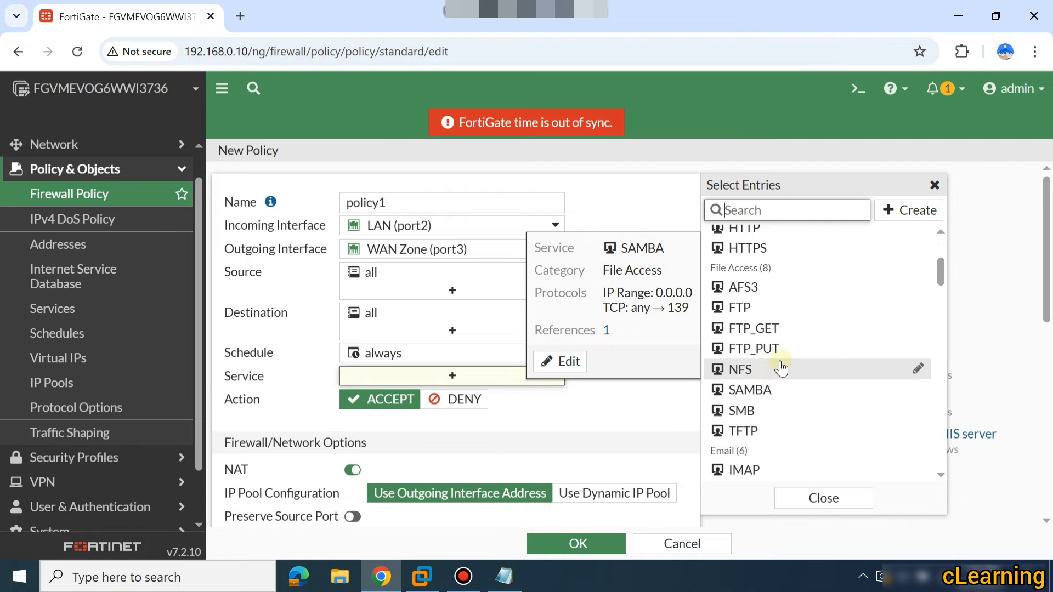
pyautogui.scroll(3, 782, 338)
pyautogui.click(750, 274)
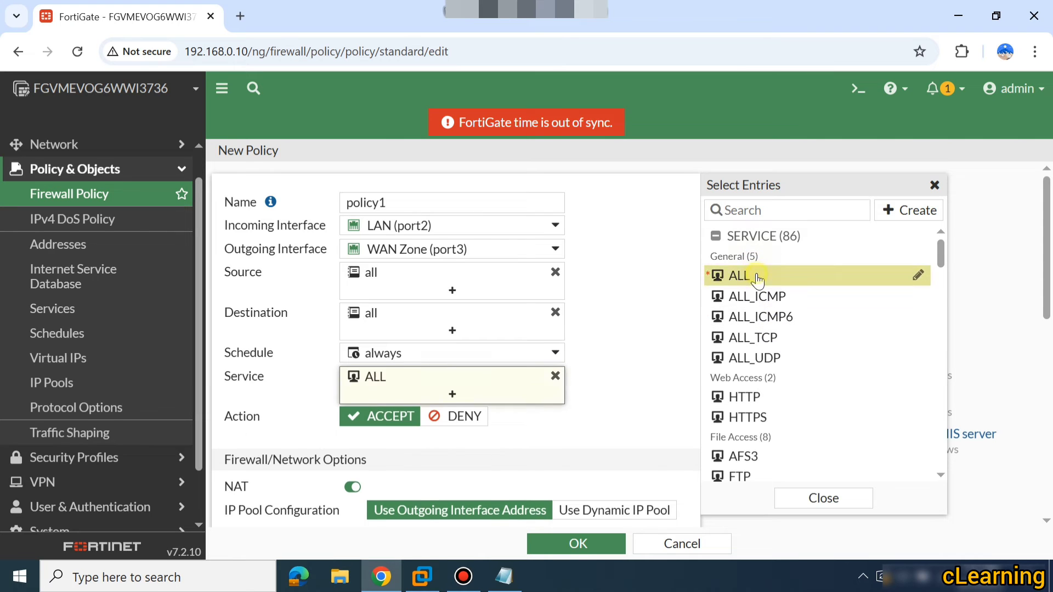
pyautogui.click(630, 366)
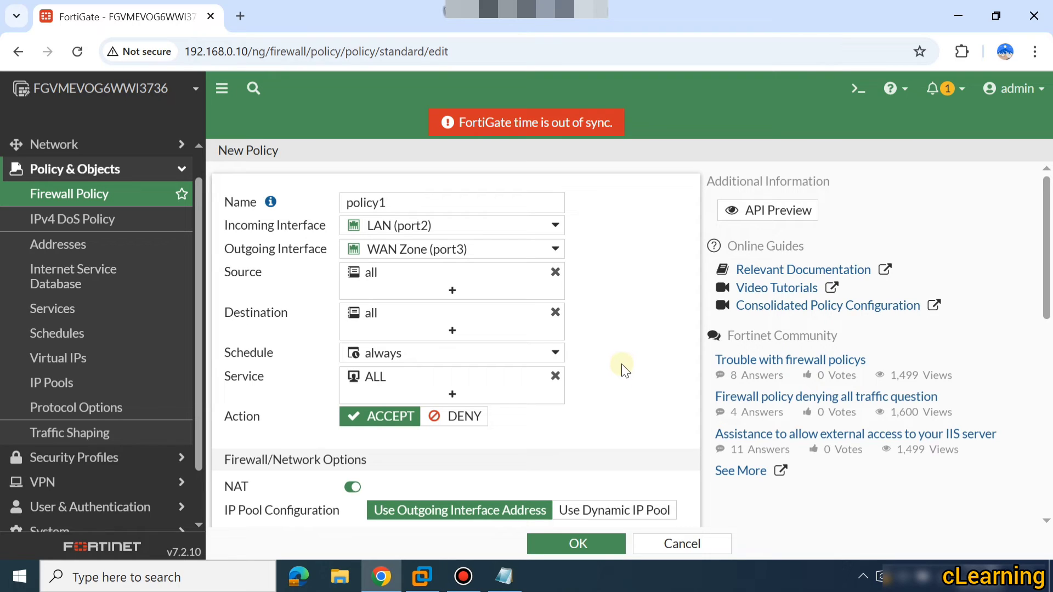
# Enable the default AntiVirus, Web Filter, DNS Filter, Application Control and IPS profiles on the policy, leaving File Filter off.
pyautogui.scroll(-3, 625, 371)
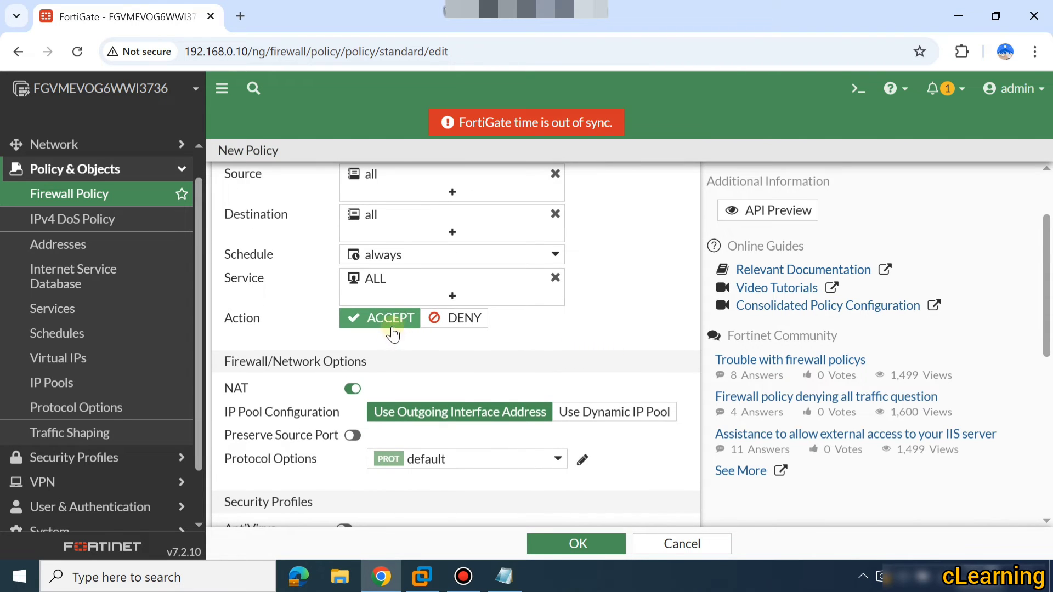
pyautogui.scroll(-3, 392, 329)
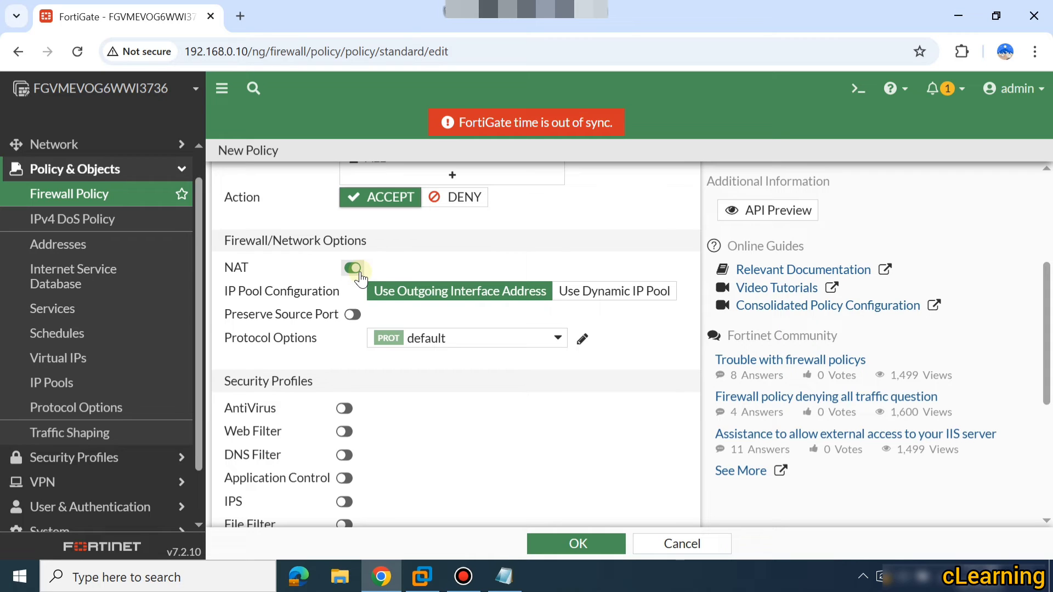
pyautogui.scroll(-3, 470, 383)
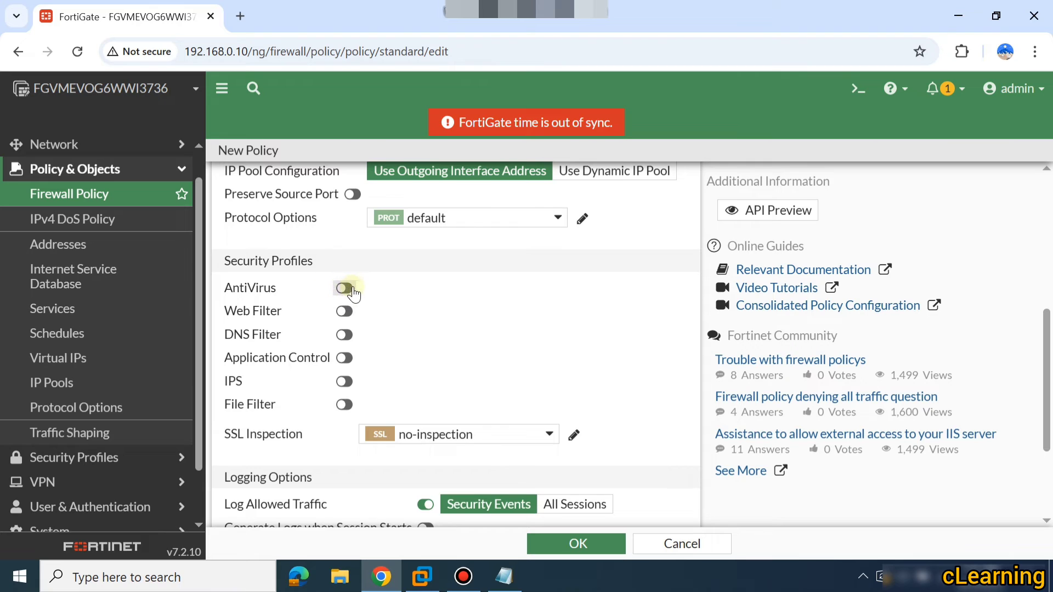
pyautogui.click(345, 288)
pyautogui.click(343, 334)
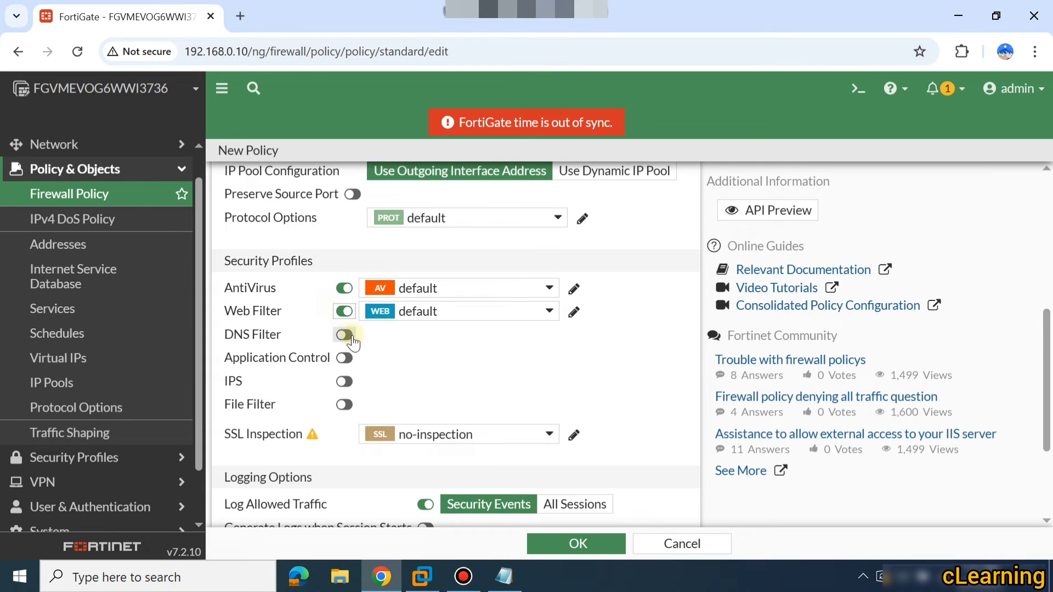
pyautogui.click(344, 357)
pyautogui.click(343, 382)
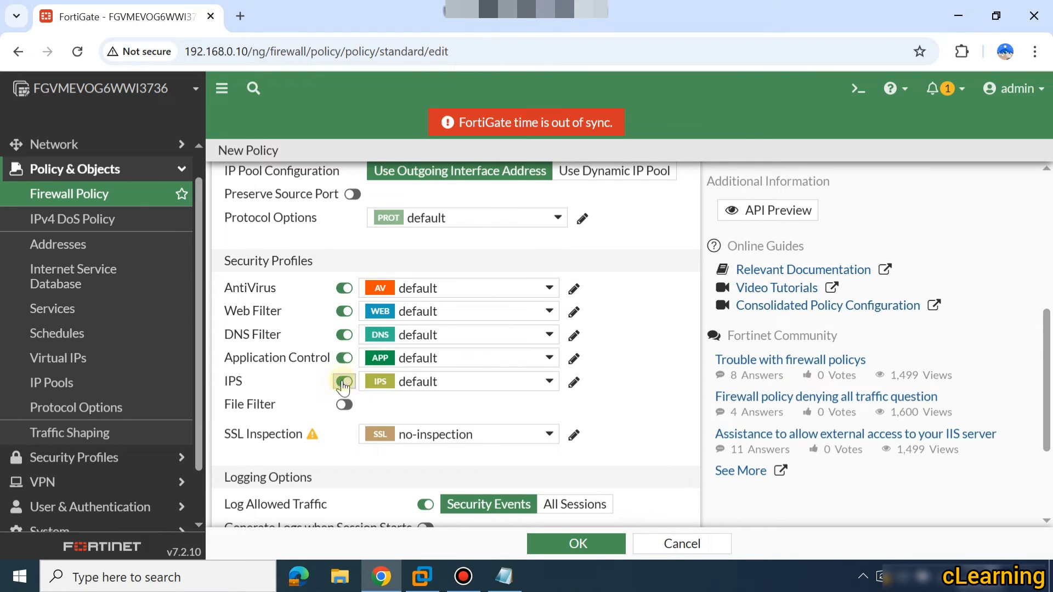
pyautogui.click(344, 408)
pyautogui.click(343, 404)
# Set the policy's SSL inspection to certificate-inspection and allowed-traffic logging to All Sessions, saving the policy.
pyautogui.scroll(-3, 281, 312)
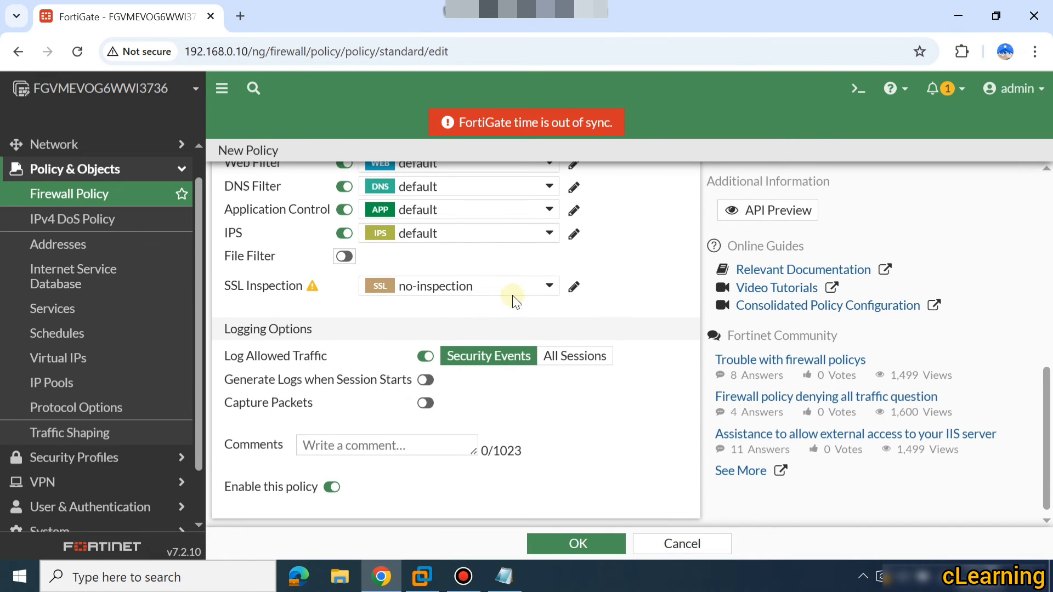
pyautogui.click(547, 285)
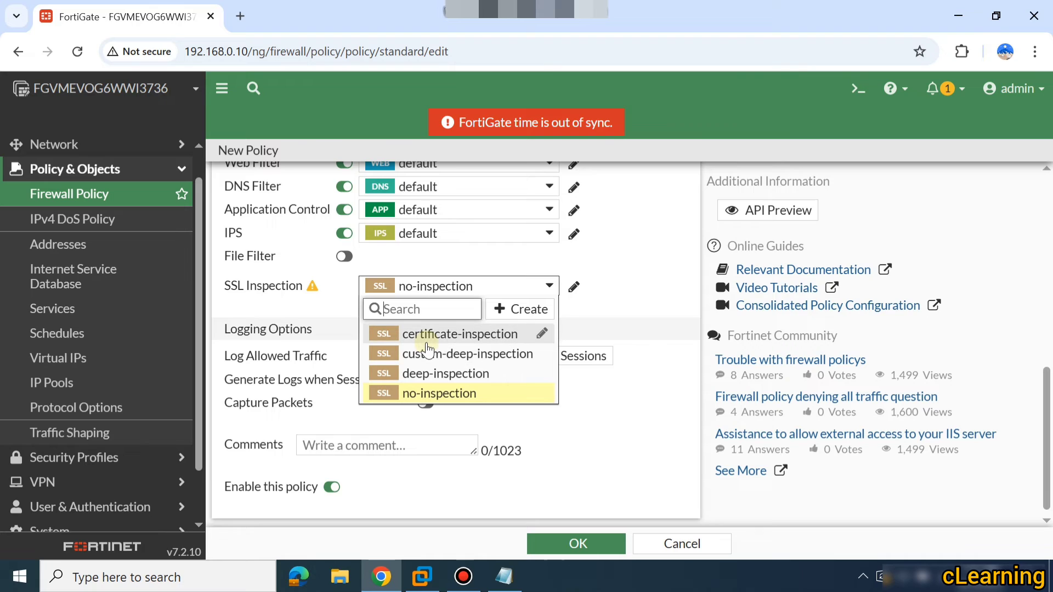
pyautogui.click(426, 342)
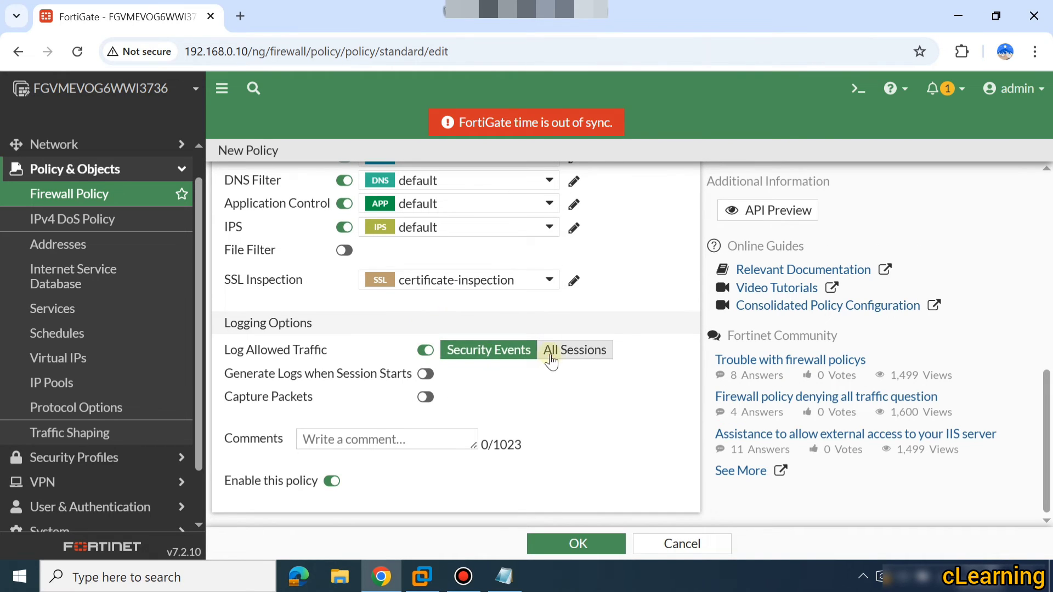
pyautogui.click(573, 350)
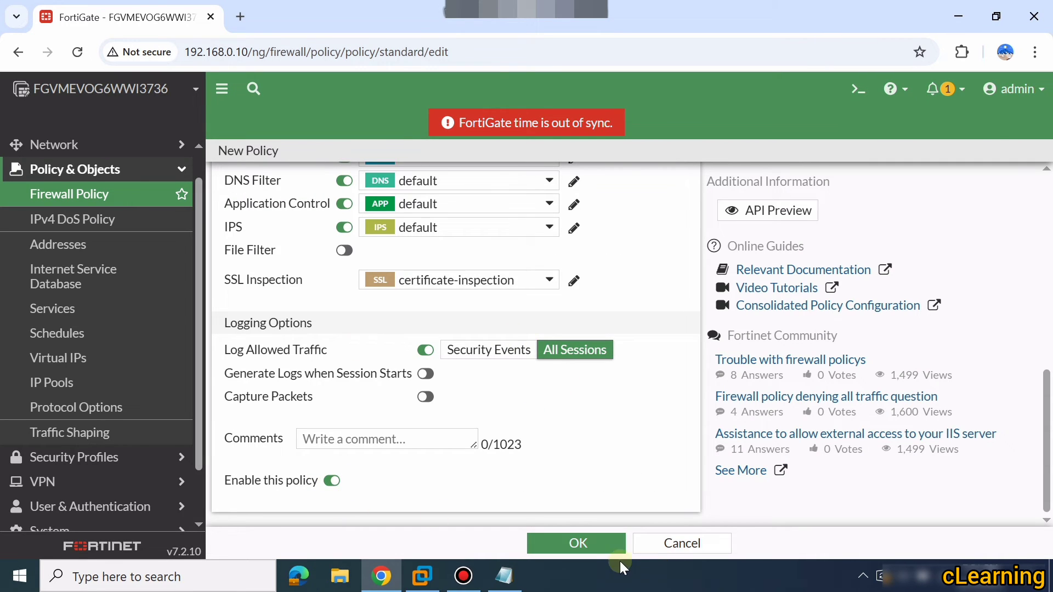
pyautogui.click(590, 544)
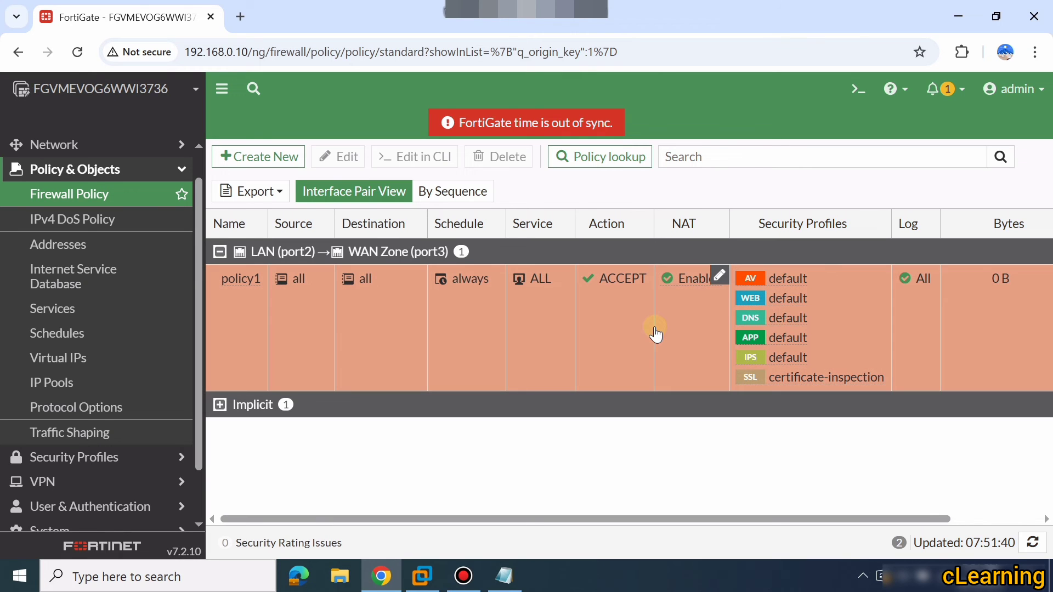
# Open the FortiGate CLI console and enter a few blank lines at the prompt.
pyautogui.click(858, 88)
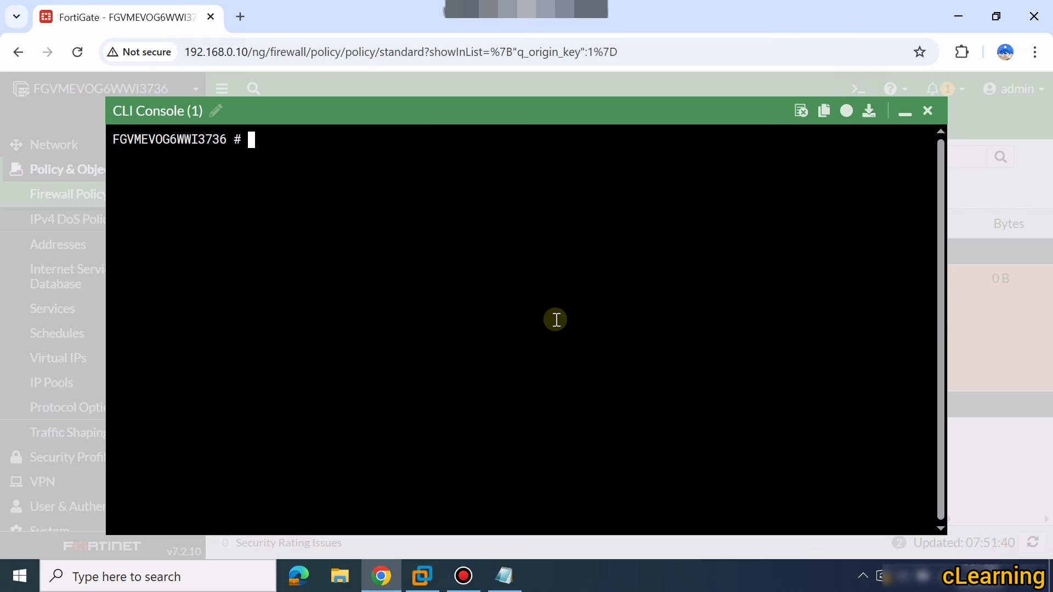
pyautogui.press('Return')
pyautogui.press('Return')
pyautogui.press('Return')
pyautogui.press('Return')
pyautogui.press('Return')
pyautogui.press('Return')
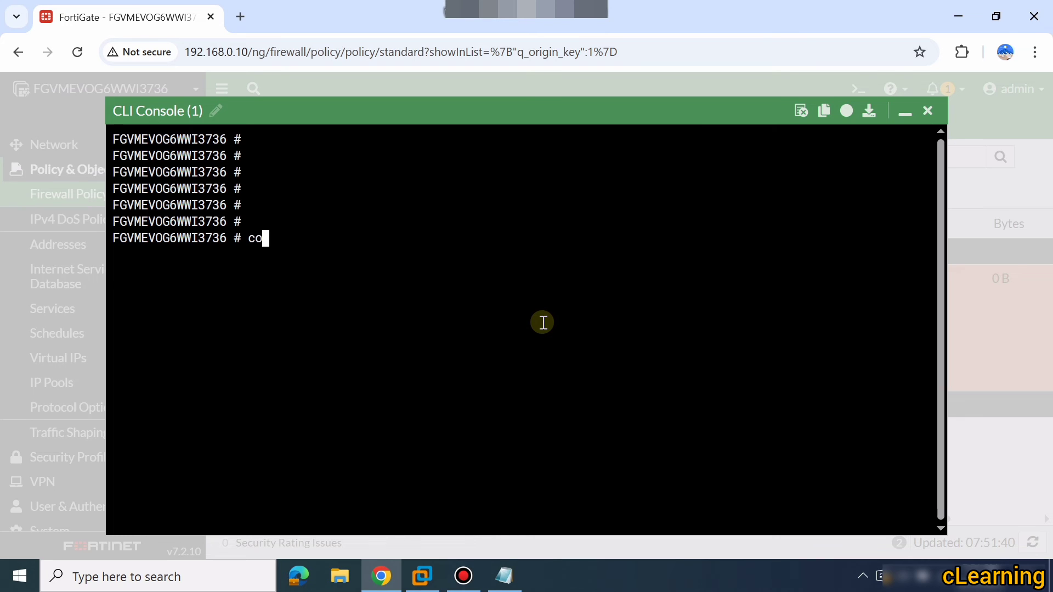
# Enter config system interface, edit port2, and show that interface's settings.
pyautogui.write('nfig system  interface')
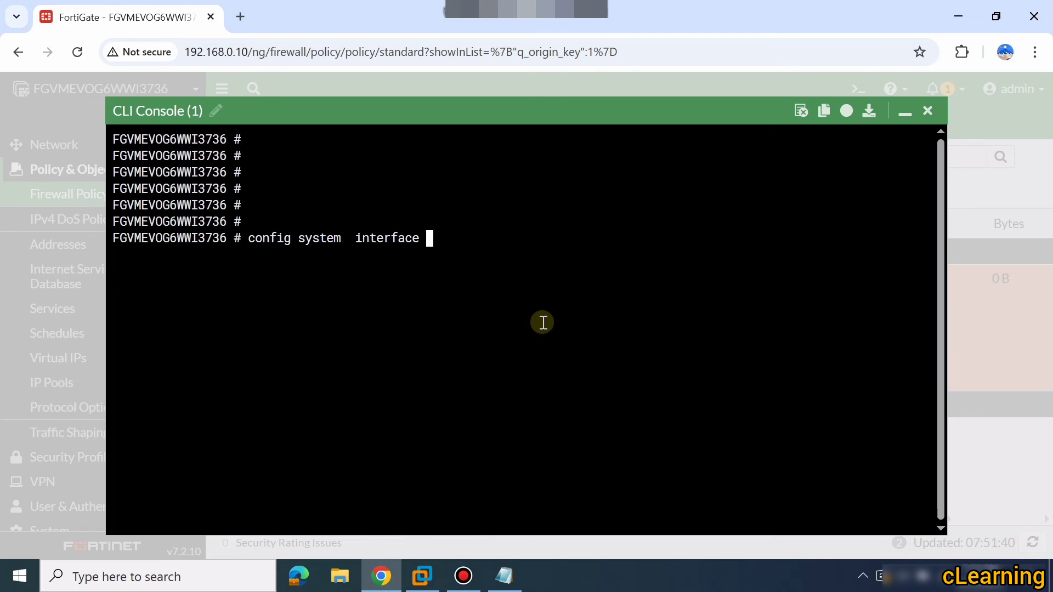
pyautogui.press('Return')
pyautogui.write('edit ')
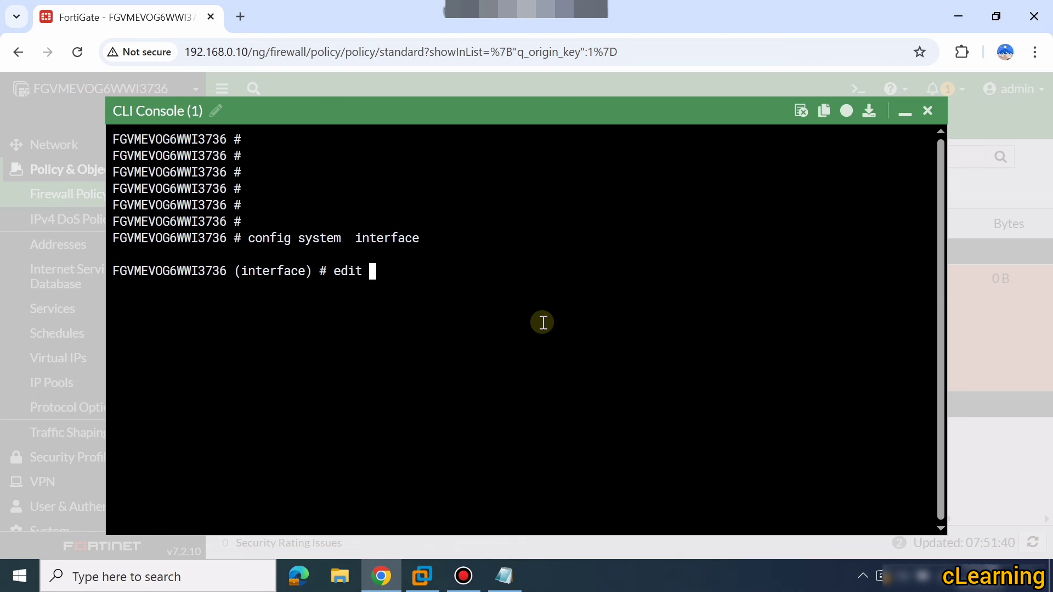
pyautogui.write('port1')
pyautogui.press('Return')
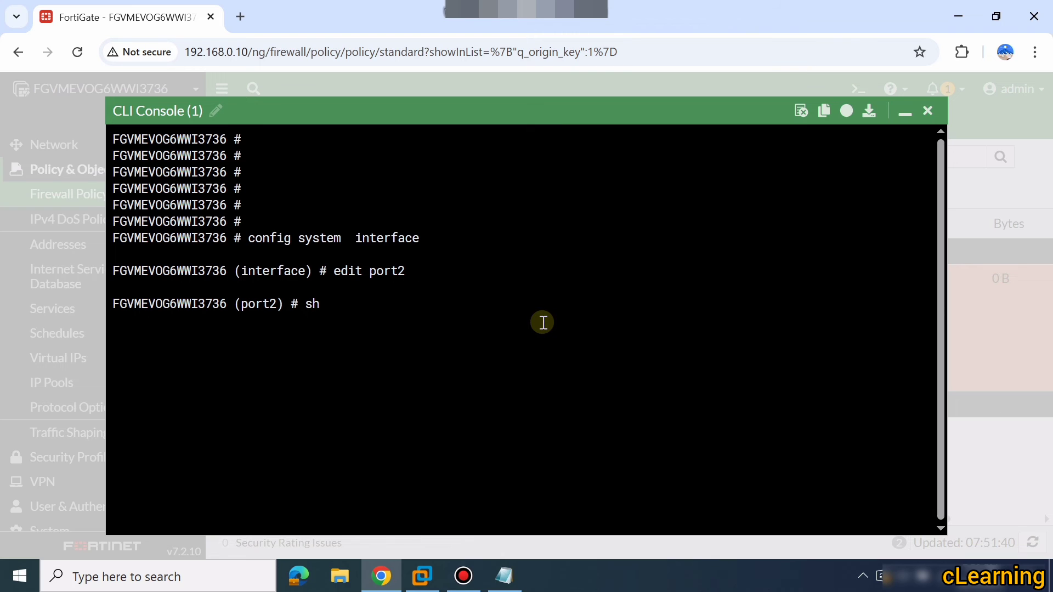
pyautogui.press('Return')
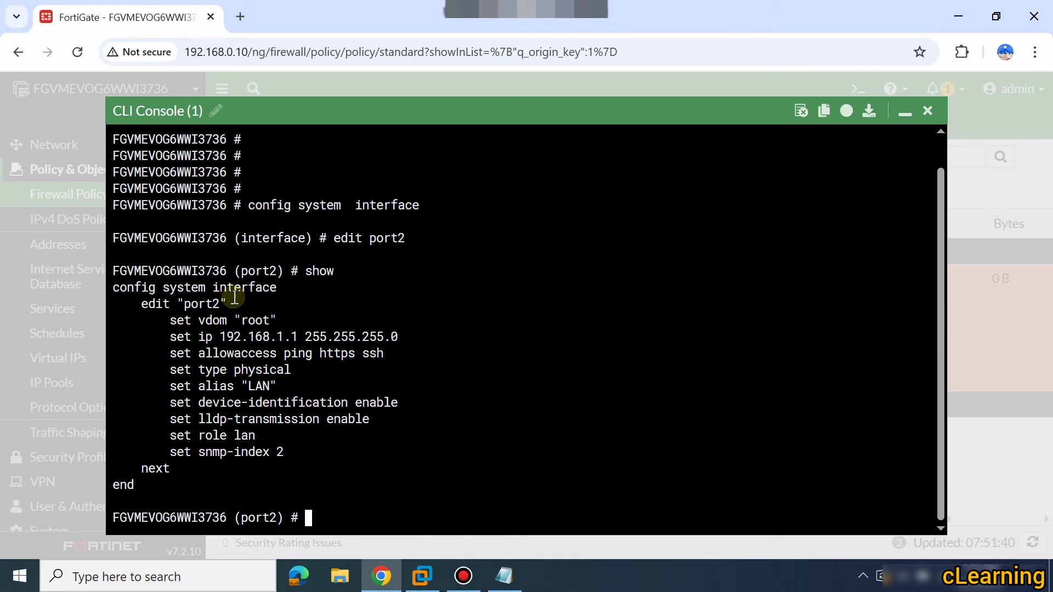
# Examine port2's vdom, IP address, alias, role and allowed access settings in the CLI output.
pyautogui.moveTo(171, 321); pyautogui.dragTo(231, 321)
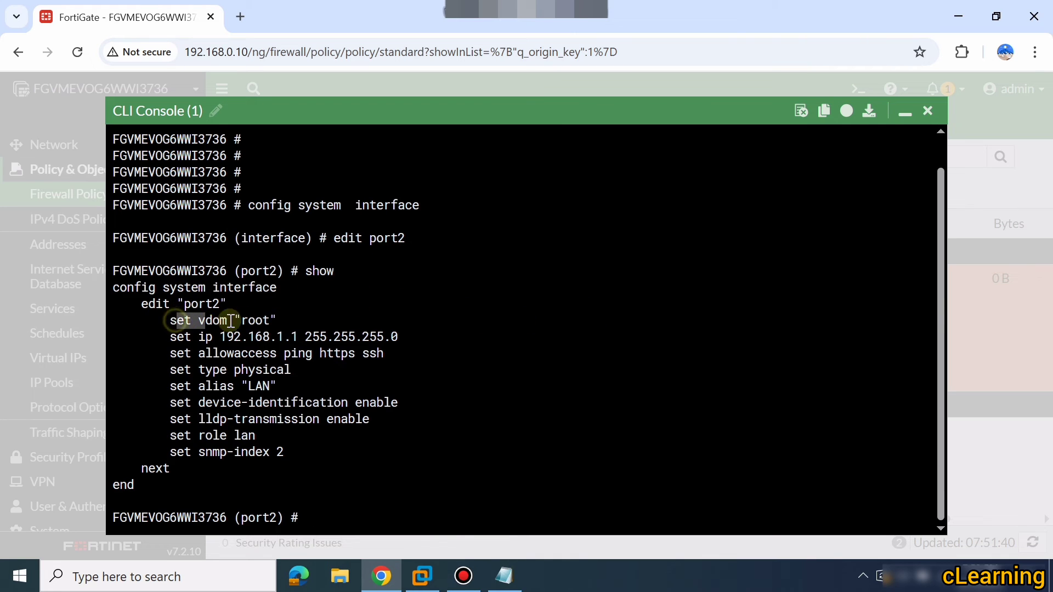
pyautogui.click(250, 334)
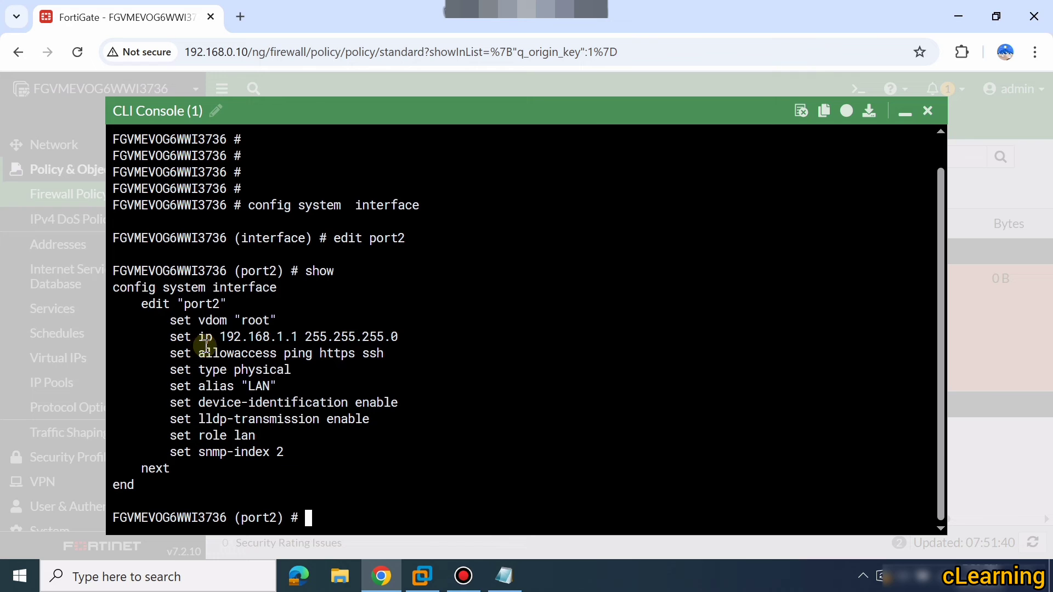
pyautogui.moveTo(170, 336); pyautogui.dragTo(412, 333)
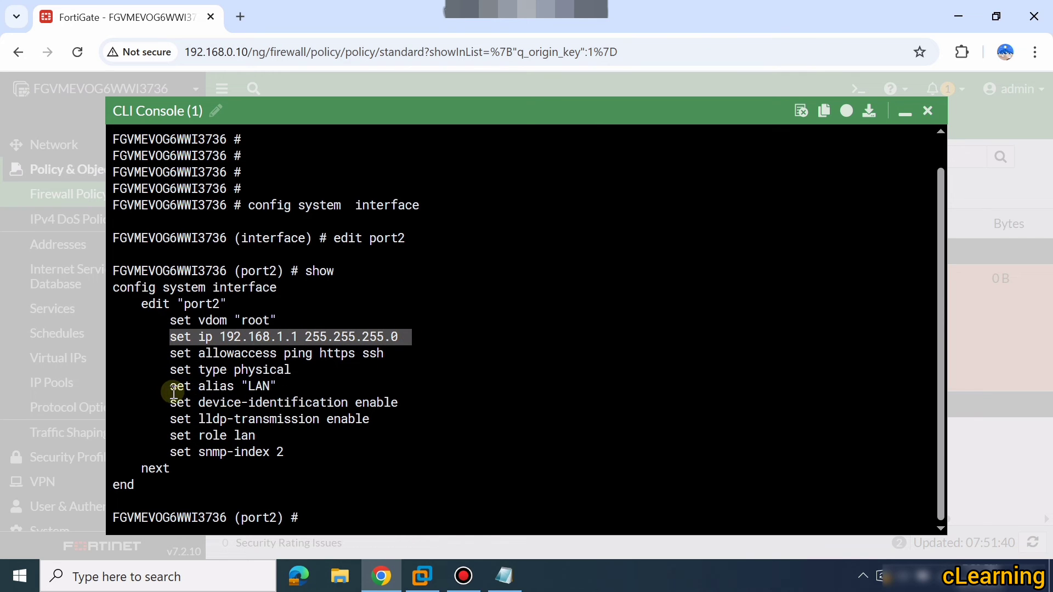
pyautogui.moveTo(170, 386); pyautogui.dragTo(281, 384)
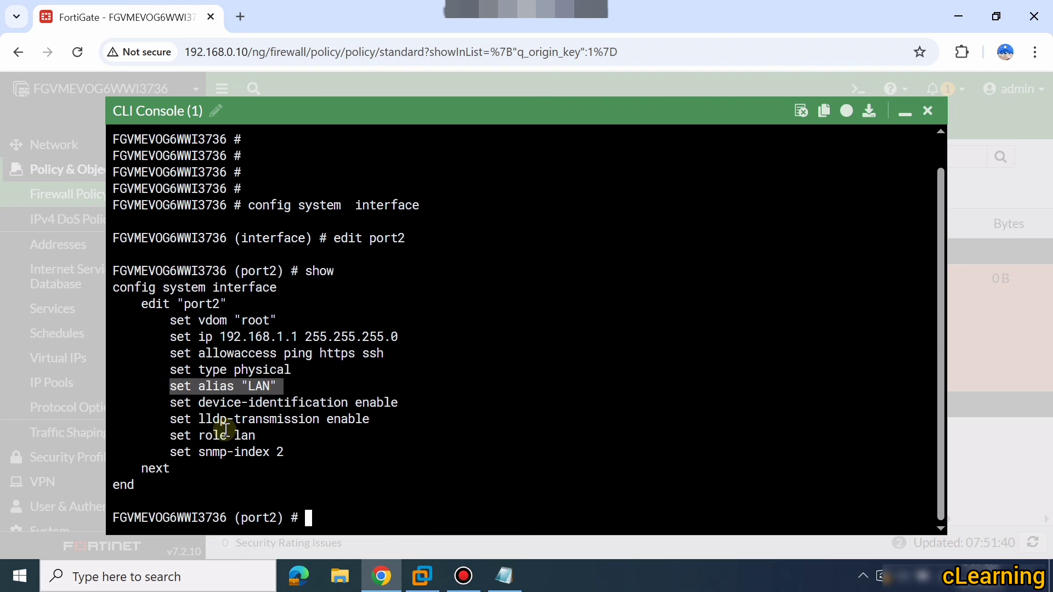
pyautogui.moveTo(159, 437); pyautogui.dragTo(284, 437)
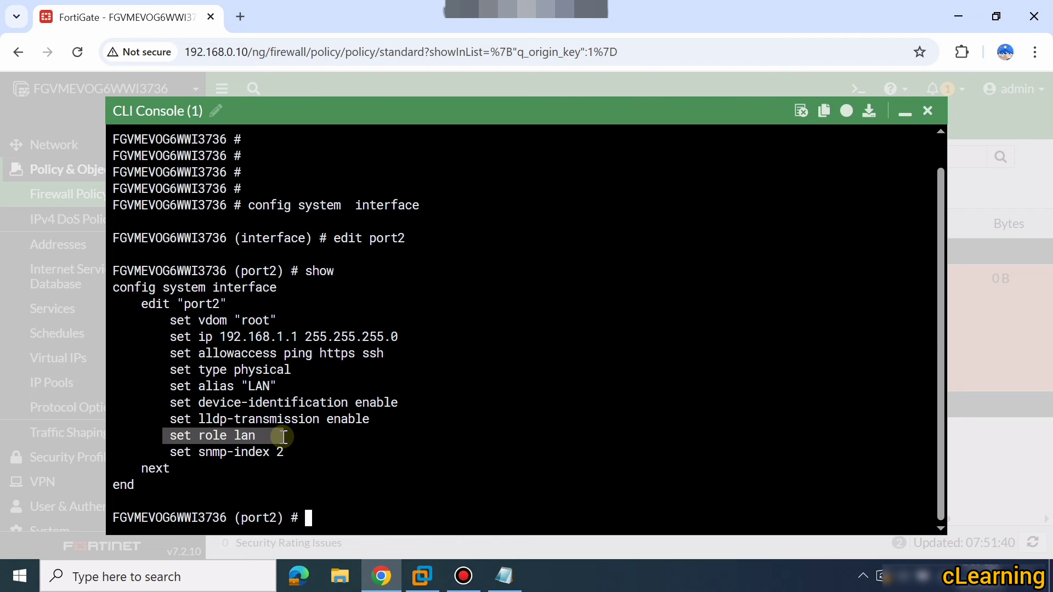
pyautogui.click(175, 364)
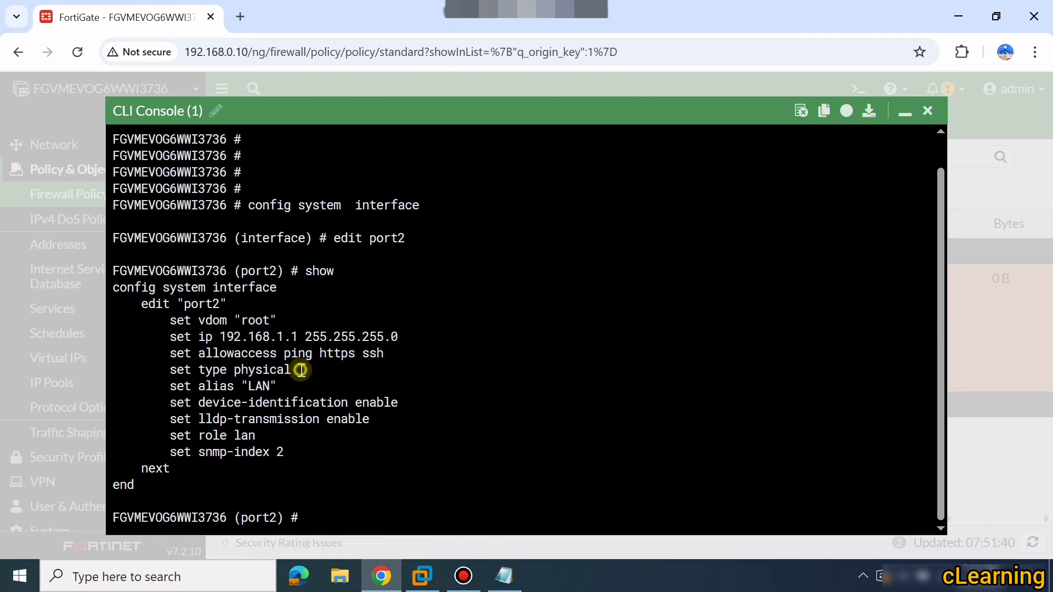
pyautogui.moveTo(170, 351); pyautogui.dragTo(384, 354)
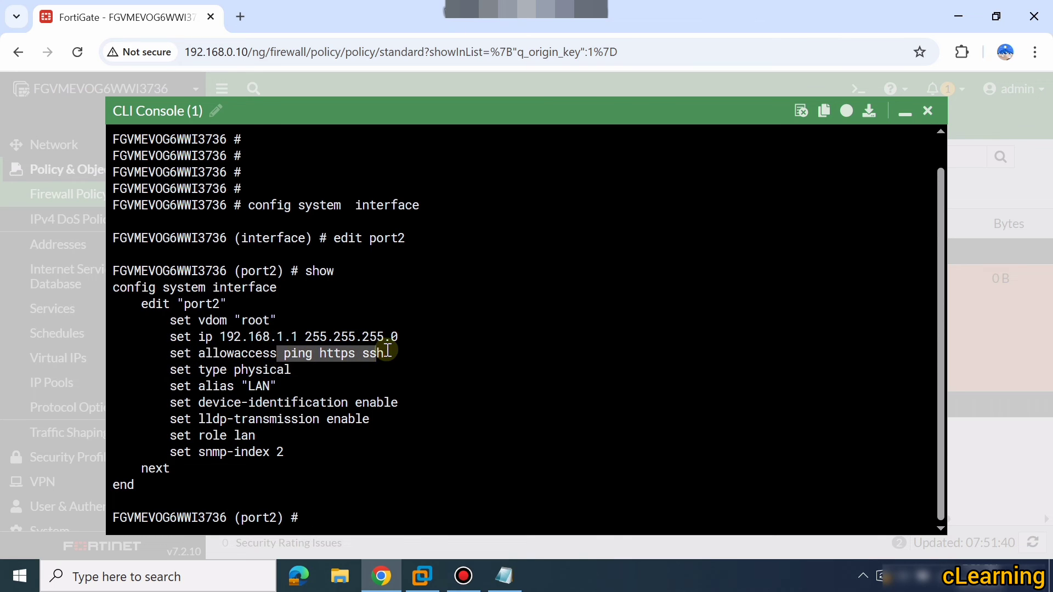
pyautogui.click(376, 421)
pyautogui.press('Return')
pyautogui.press('Return')
pyautogui.press('Return')
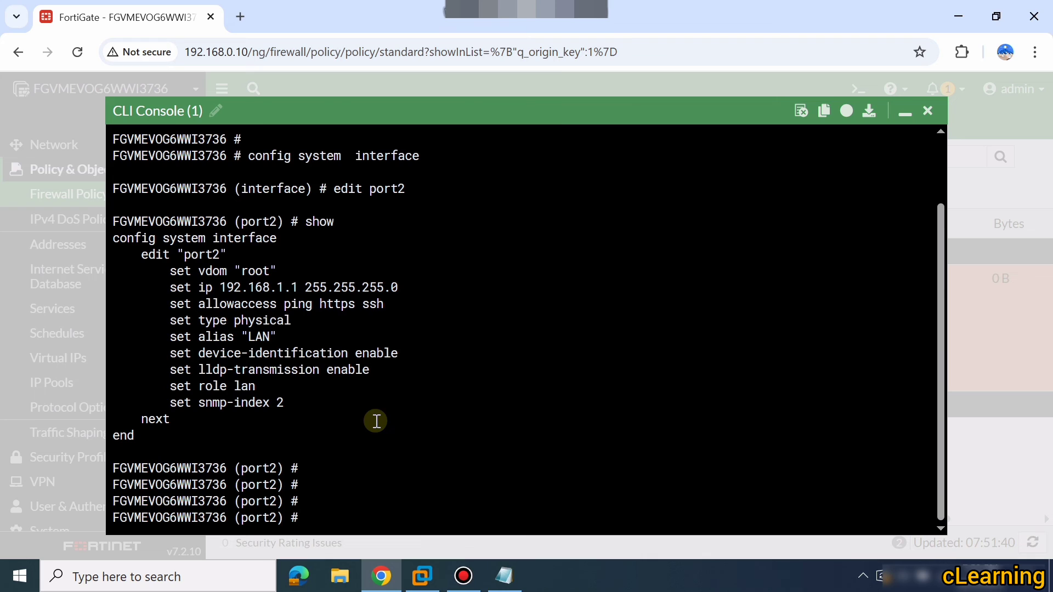
# Discard the started set ip command and leave the port2 configuration with end.
pyautogui.write('set ip')
pyautogui.press('BackSpace')
pyautogui.press('BackSpace')
pyautogui.press('BackSpace')
pyautogui.press('BackSpace')
pyautogui.write('end')
pyautogui.press('Return')
pyautogui.press('Return')
# Reenter config system interface, edit port3, and show that interface's settings.
pyautogui.press('Up')
pyautogui.press('Up')
pyautogui.press('Up')
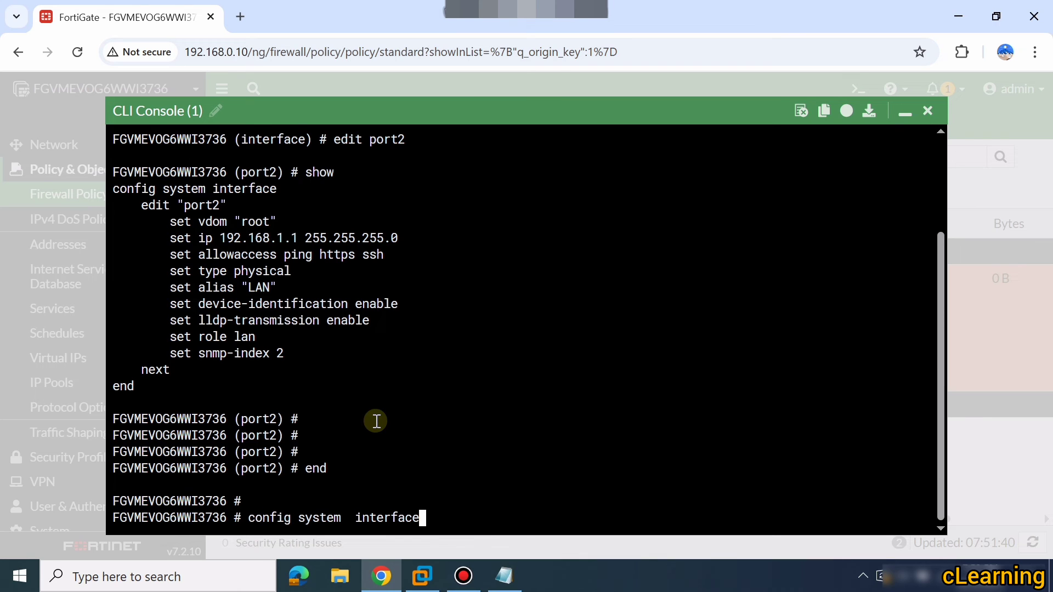
pyautogui.press('Return')
pyautogui.write('edit port2')
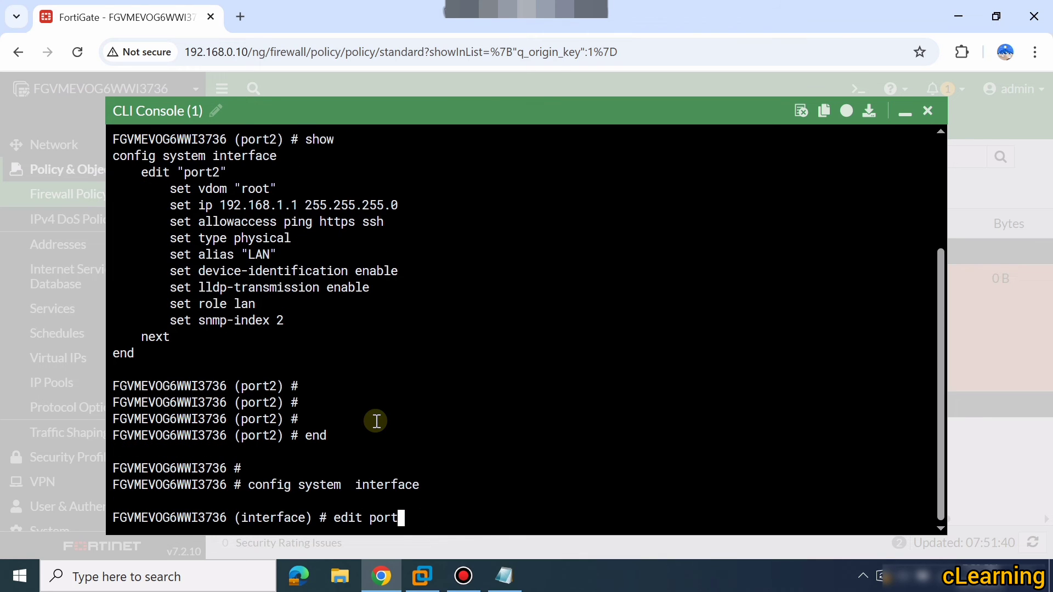
pyautogui.press('Return')
pyautogui.write('show')
pyautogui.press('Return')
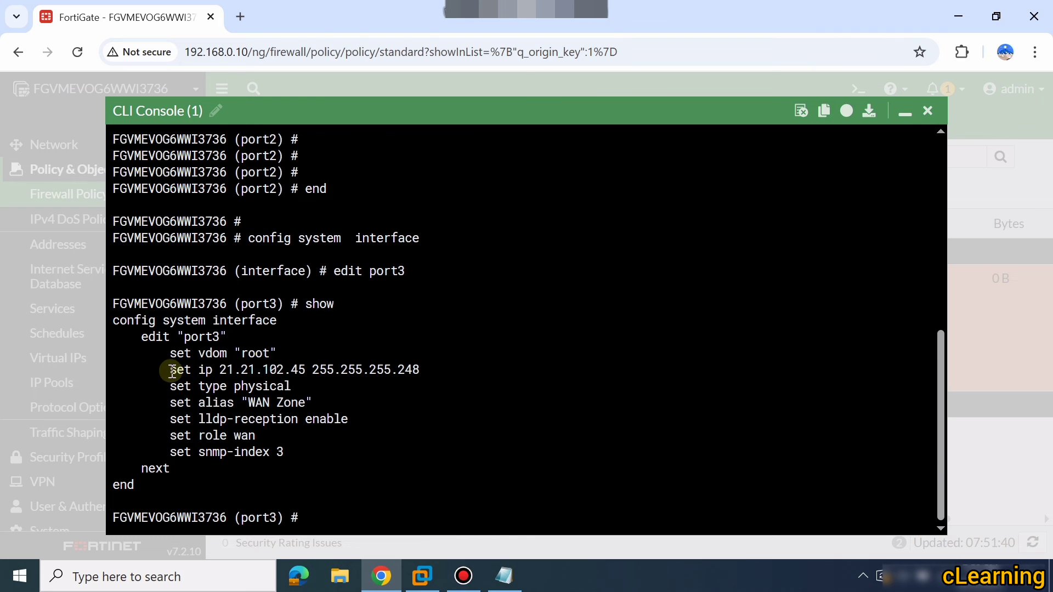
# Examine port3's IP address, role and alias in the CLI output.
pyautogui.moveTo(169, 370); pyautogui.dragTo(435, 366)
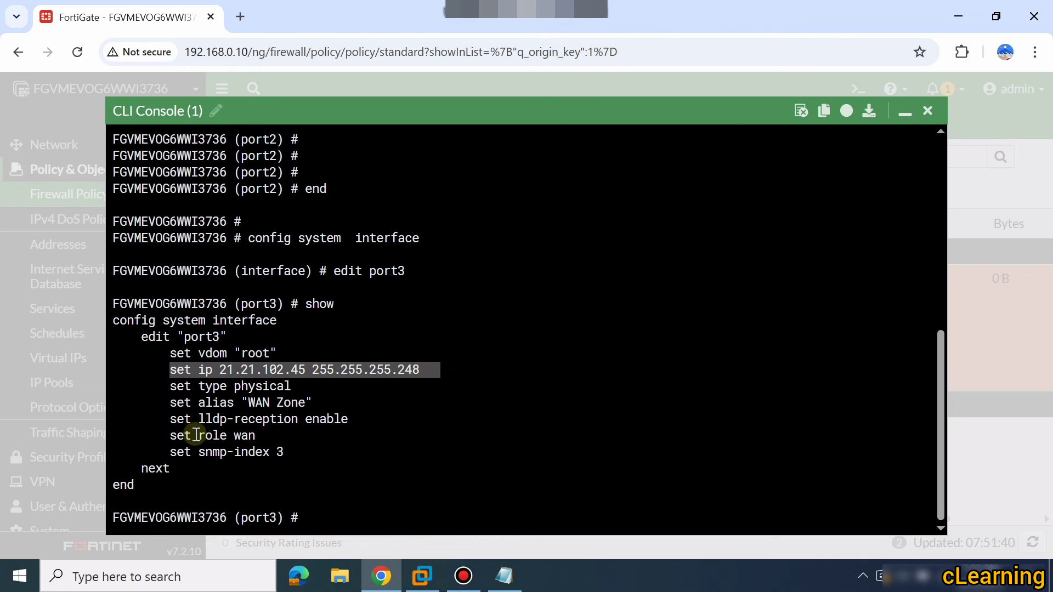
pyautogui.click(178, 435)
pyautogui.moveTo(179, 435); pyautogui.dragTo(254, 436)
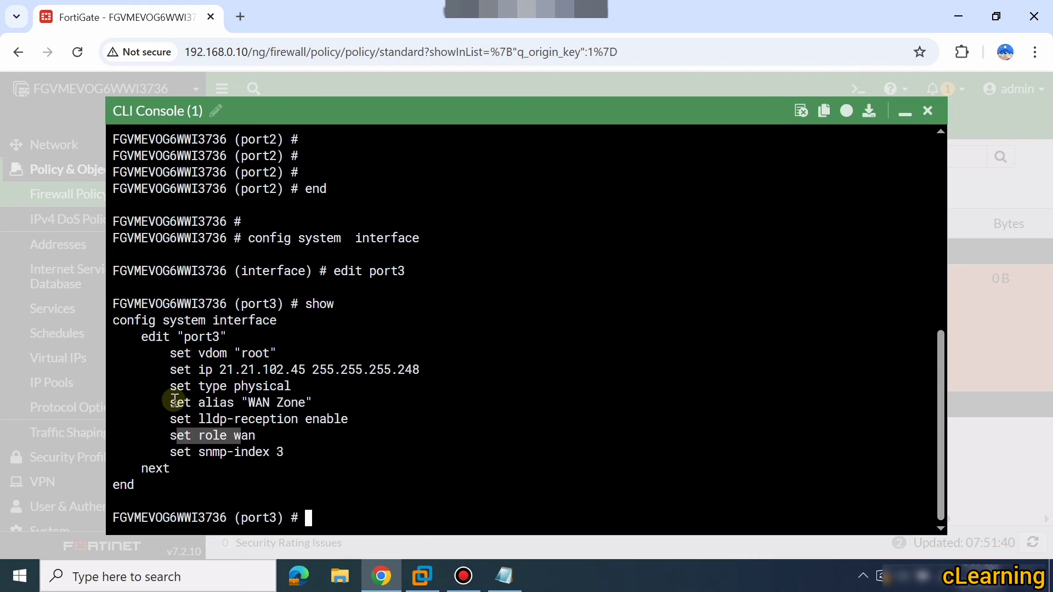
pyautogui.moveTo(175, 402); pyautogui.dragTo(309, 399)
pyautogui.click(309, 399)
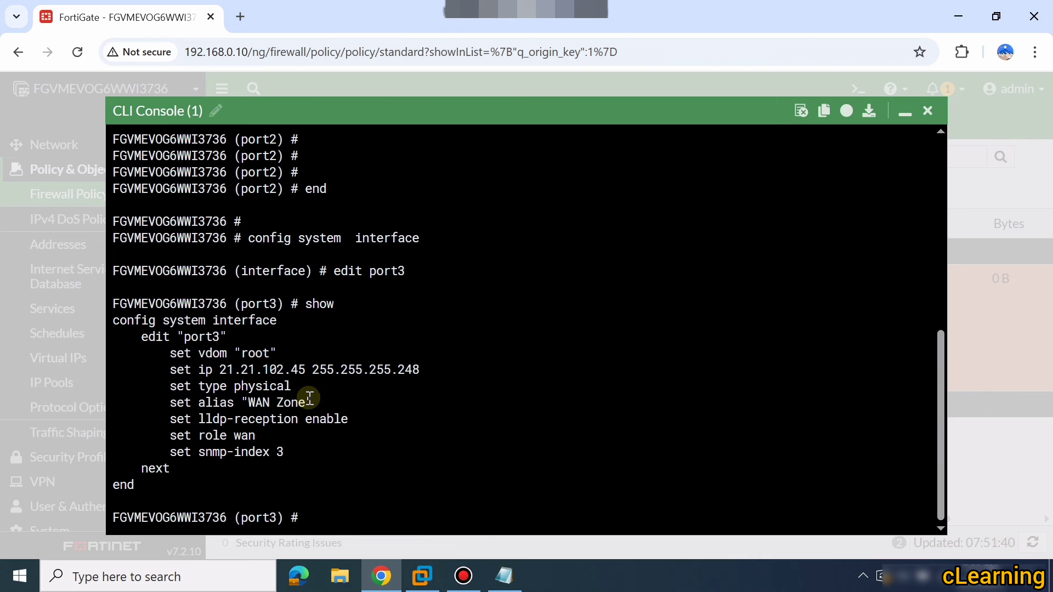
# List all options available to the set command for port3 and page through to the end.
pyautogui.write('set')
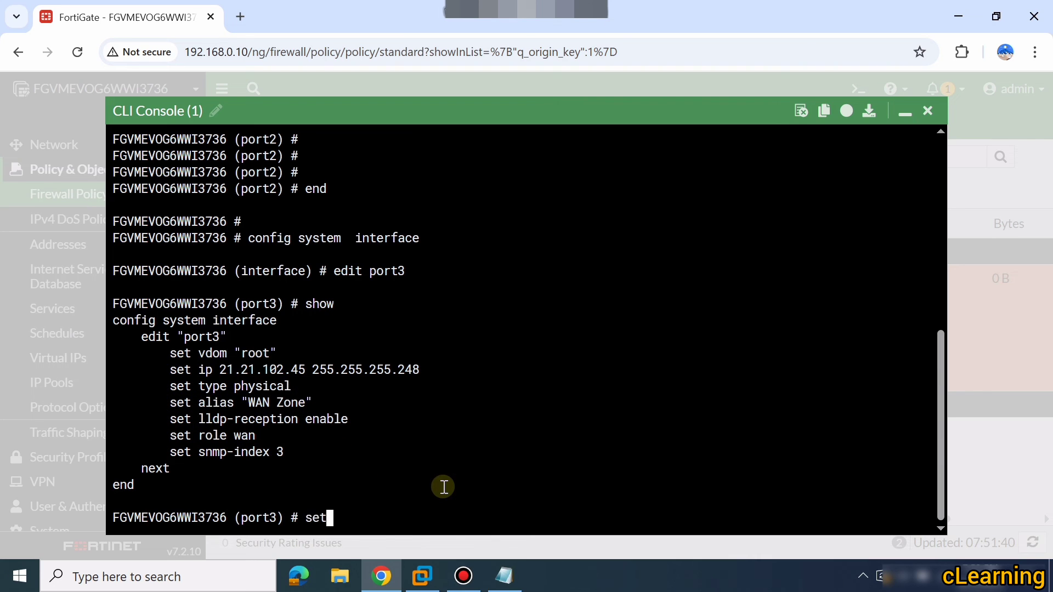
pyautogui.write(' ?')
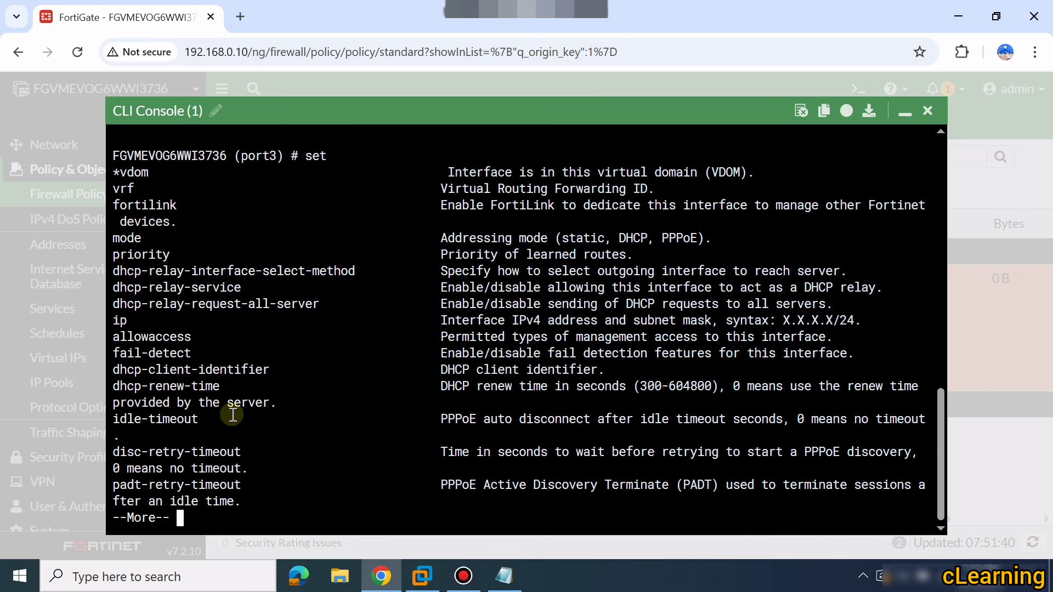
pyautogui.press('space')
pyautogui.press('space')
pyautogui.press('space')
pyautogui.press('space')
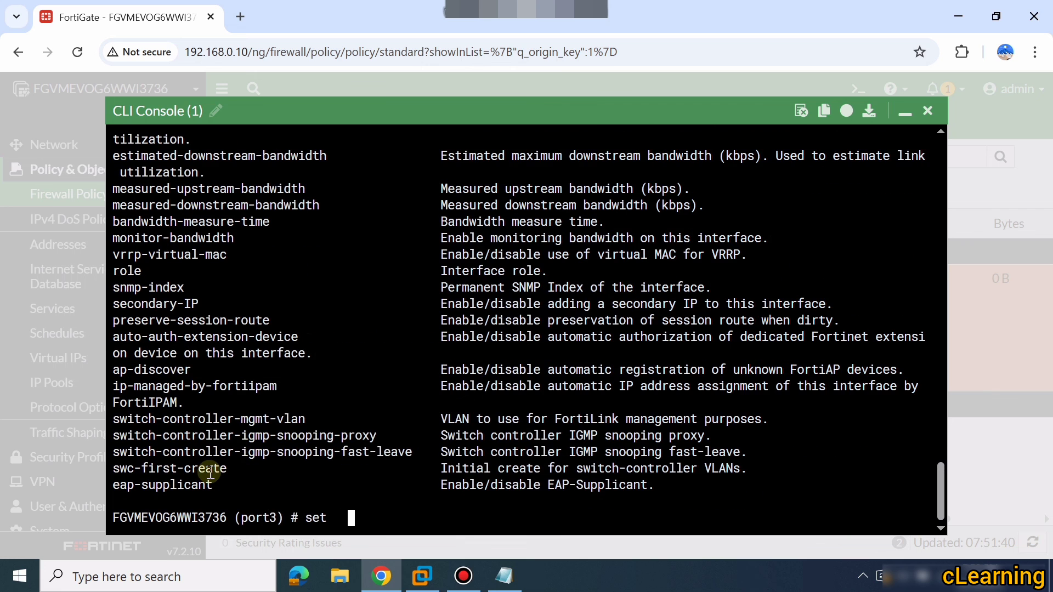
# Abandon the open set command and leave the port3 configuration with end.
pyautogui.press('Return')
pyautogui.press('Return')
pyautogui.press('Return')
pyautogui.press('Return')
pyautogui.press('Return')
pyautogui.press('Return')
pyautogui.press('Return')
pyautogui.press('Return')
pyautogui.press('Return')
pyautogui.press('Return')
pyautogui.write('end')
pyautogui.press('Return')
pyautogui.press('Return')
pyautogui.press('Return')
pyautogui.press('Return')
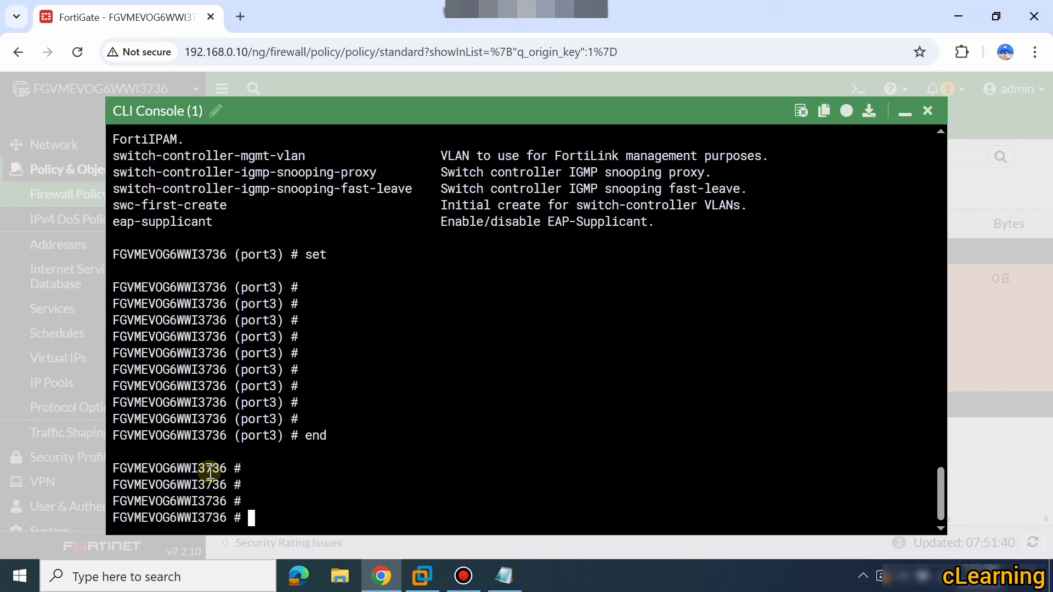
# Enter config firewall policy in the CLI and show the configured policies.
pyautogui.write('config ')
pyautogui.write('dfi')
pyautogui.press('BackSpace')
pyautogui.press('BackSpace')
pyautogui.press('BackSpace')
pyautogui.write('fi')
pyautogui.press('Tab')
pyautogui.press('Tab')
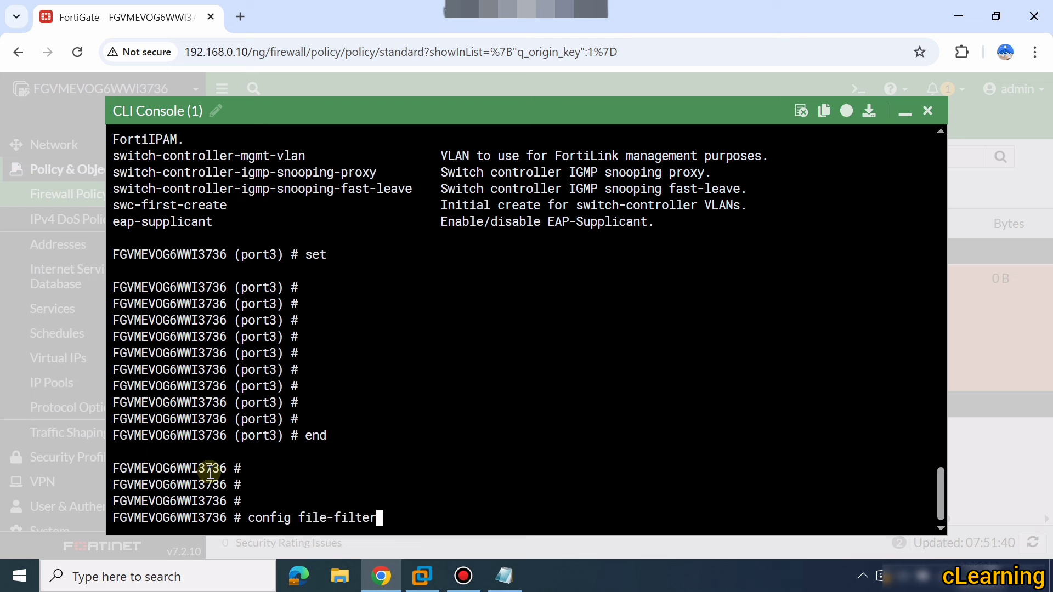
pyautogui.write('policy')
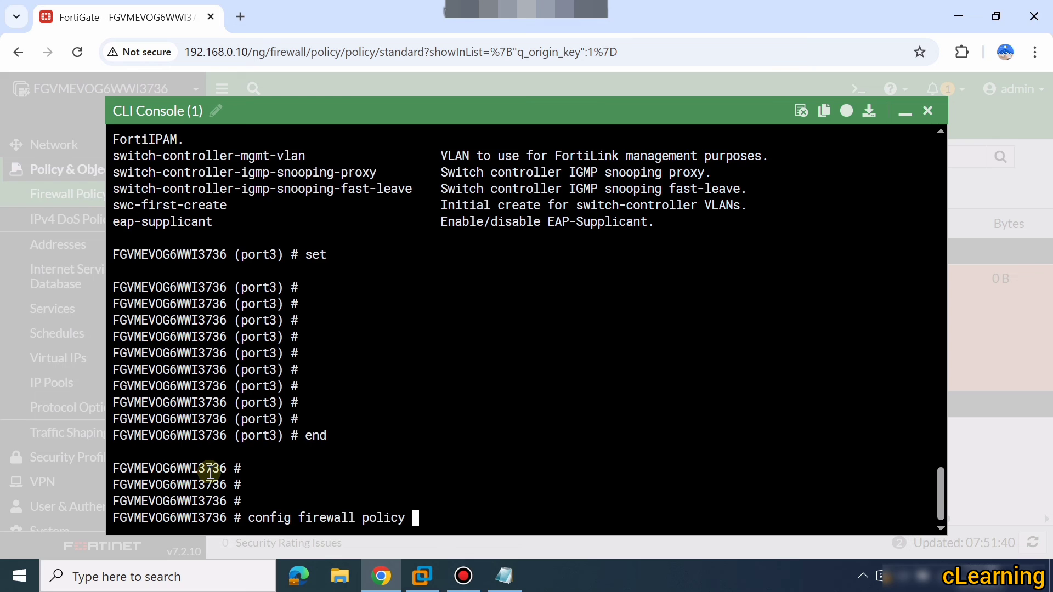
pyautogui.press('Return')
pyautogui.write('show')
pyautogui.press('Return')
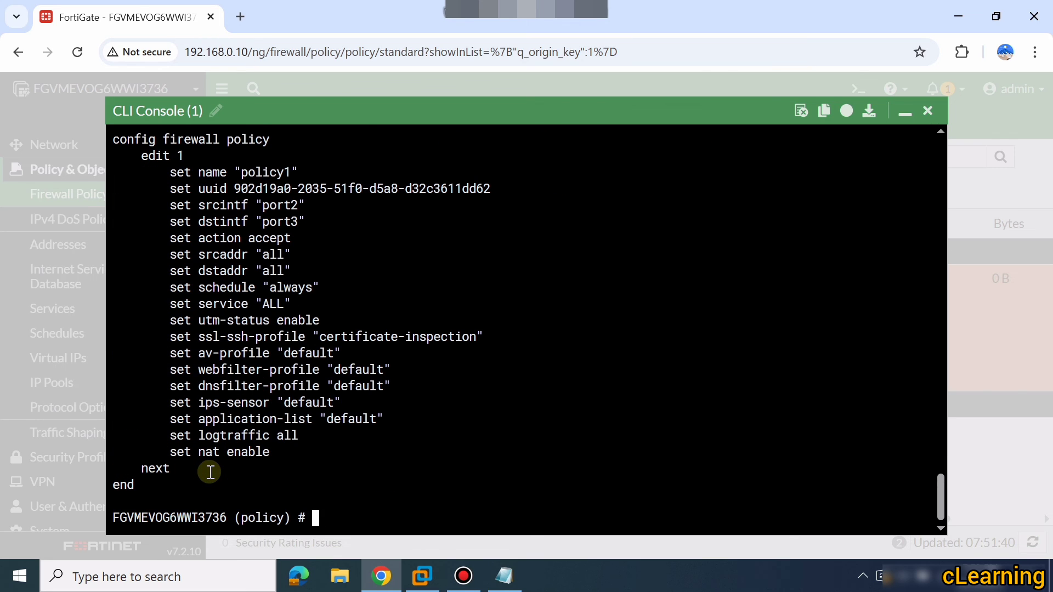
# Examine the policy's name, source and destination interfaces, action, source and destination addresses, and NAT setting in the CLI output.
pyautogui.scroll(1, 271, 250)
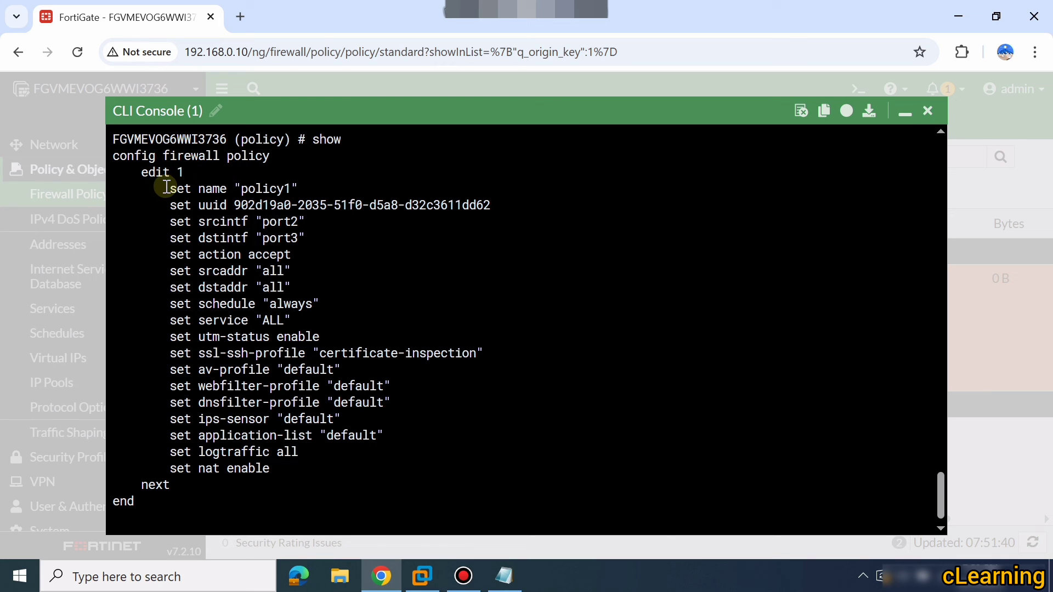
pyautogui.moveTo(242, 188); pyautogui.dragTo(289, 187)
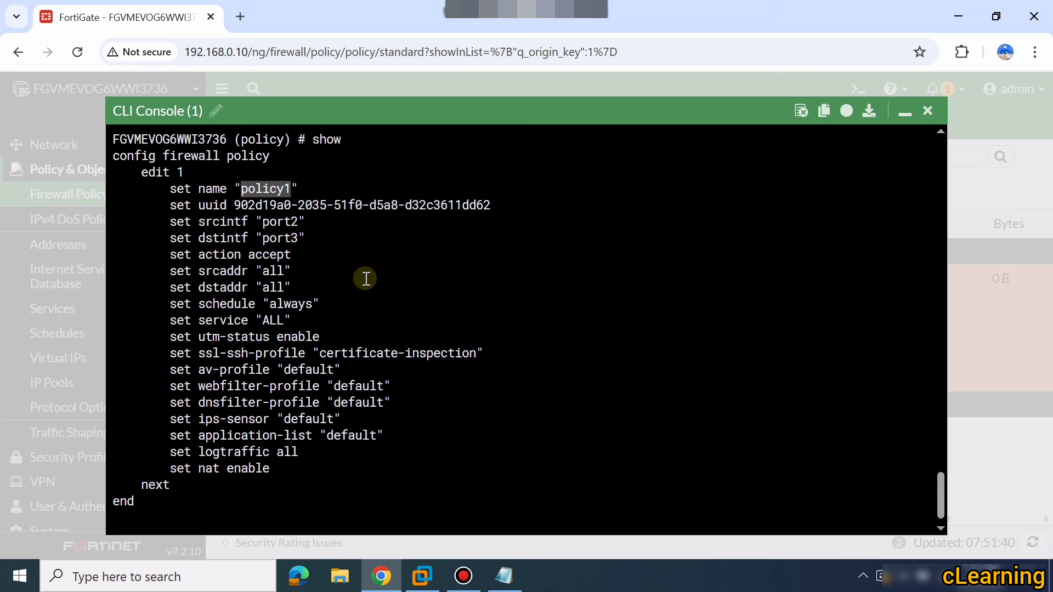
pyautogui.click(270, 269)
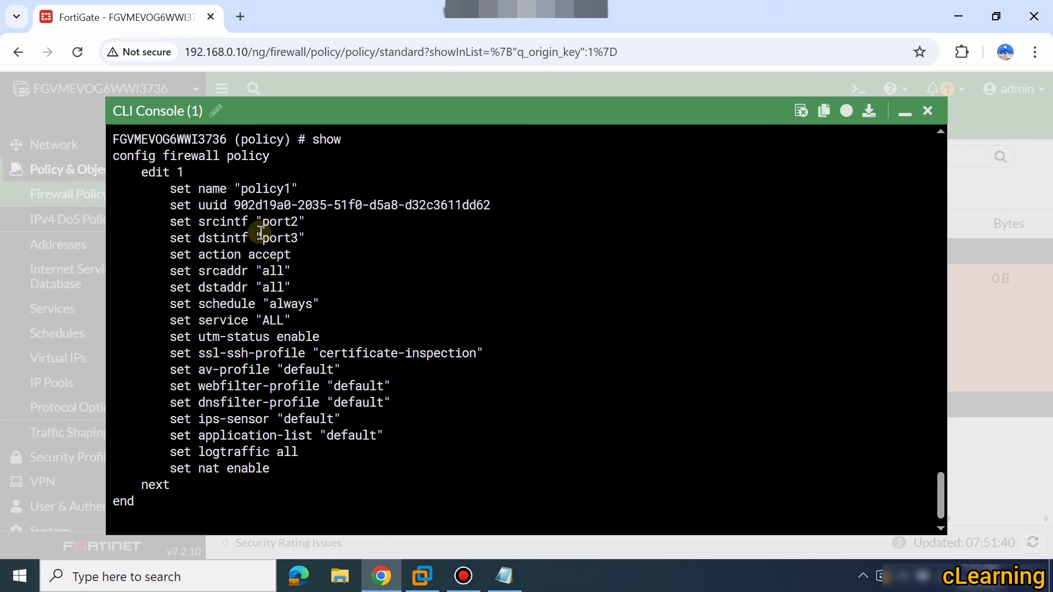
pyautogui.moveTo(262, 221); pyautogui.dragTo(298, 222)
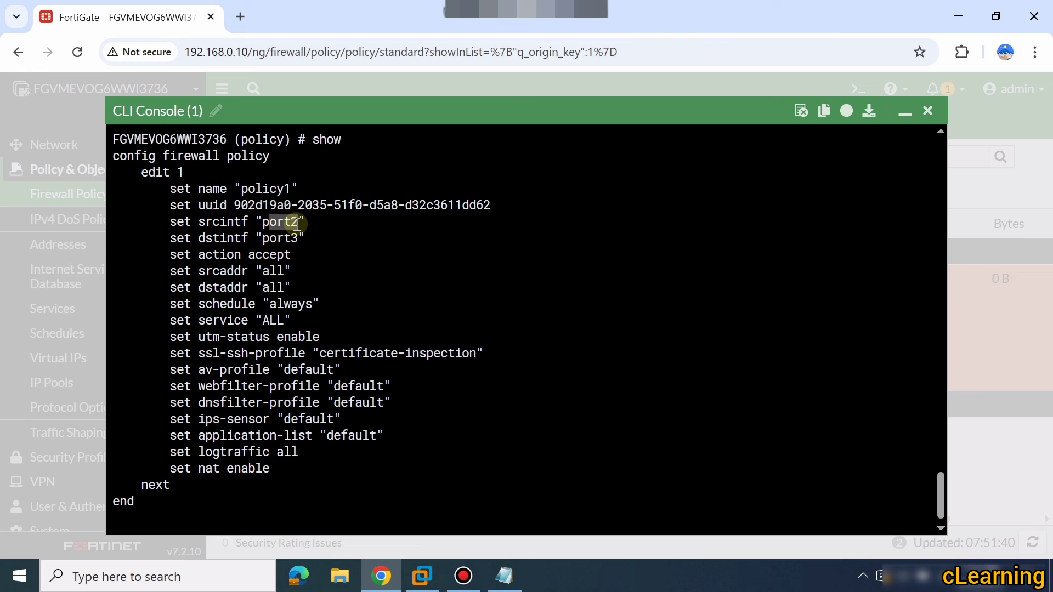
pyautogui.click(239, 215)
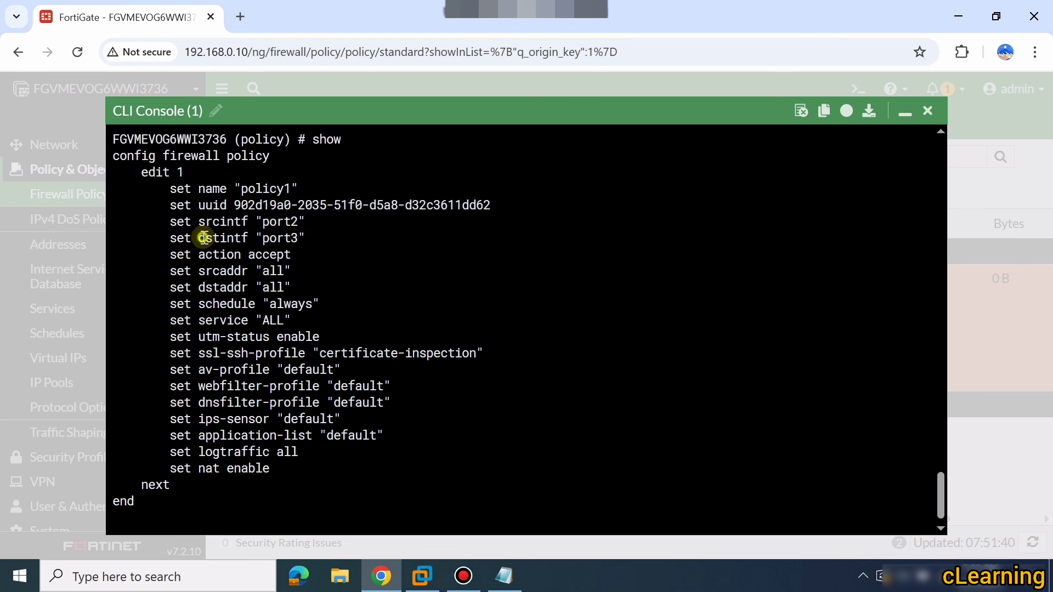
pyautogui.moveTo(203, 238); pyautogui.dragTo(262, 238)
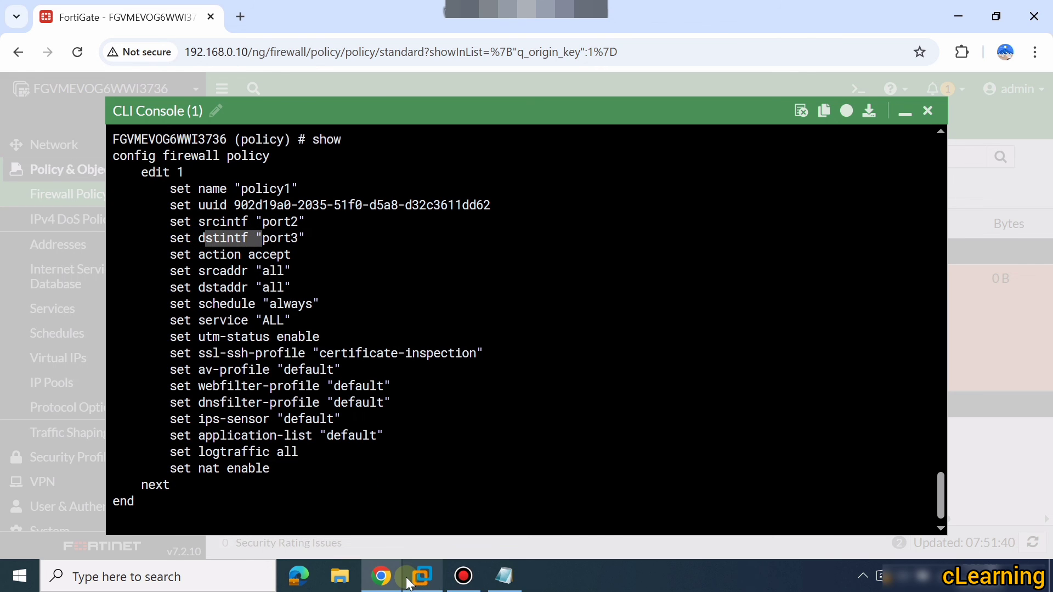
pyautogui.click(567, 333)
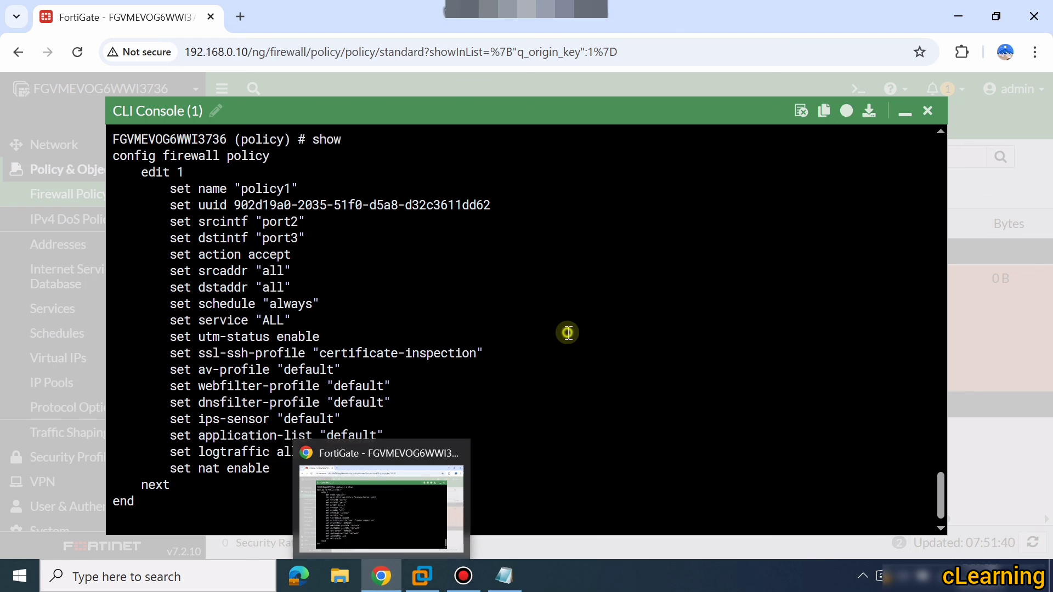
pyautogui.moveTo(199, 254); pyautogui.dragTo(269, 254)
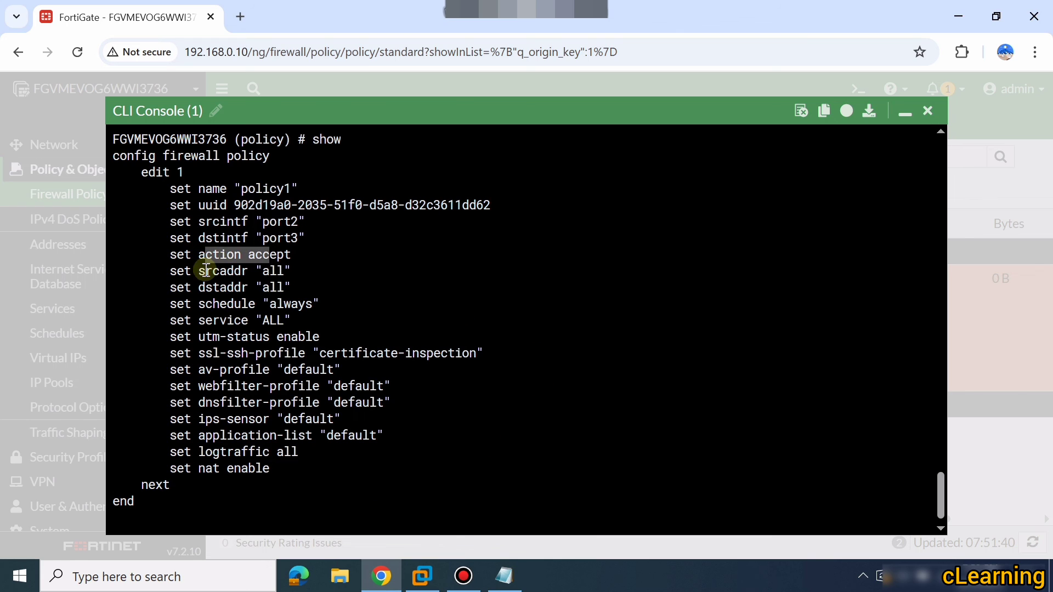
pyautogui.doubleClick(205, 271)
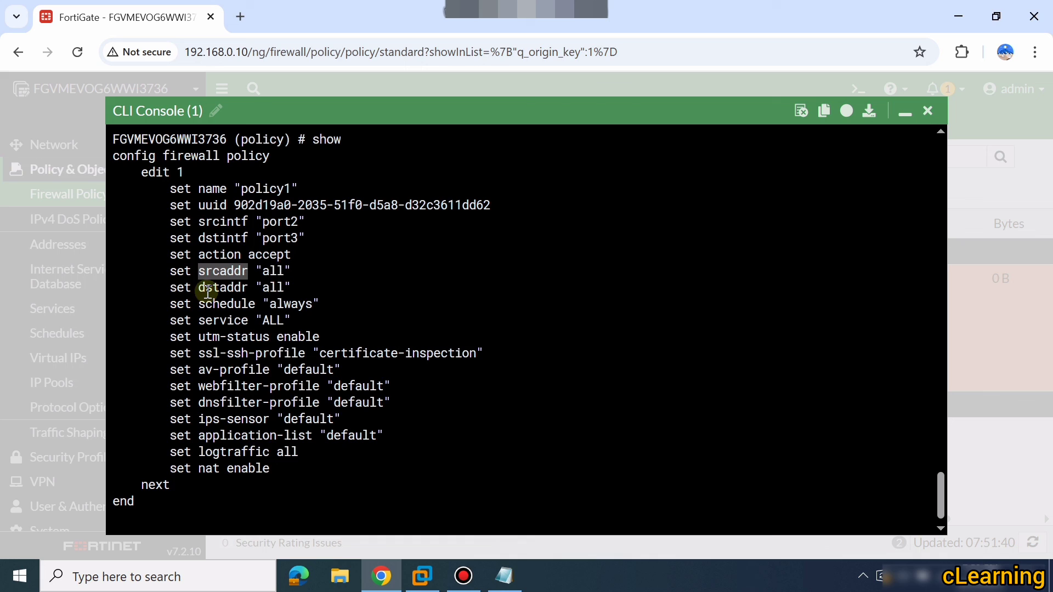
pyautogui.moveTo(207, 290); pyautogui.dragTo(241, 290)
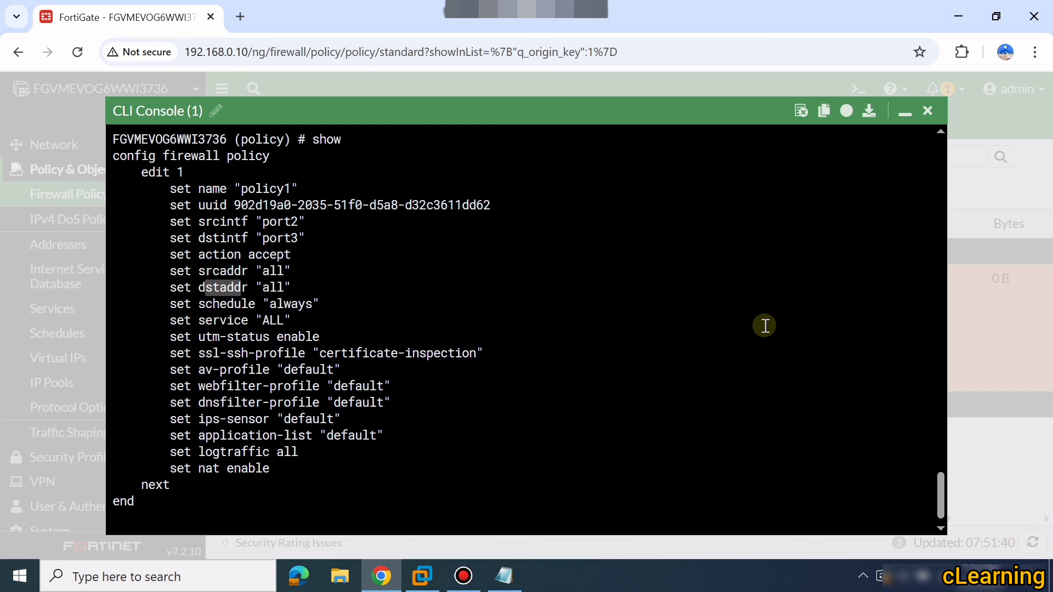
pyautogui.moveTo(170, 469); pyautogui.dragTo(269, 467)
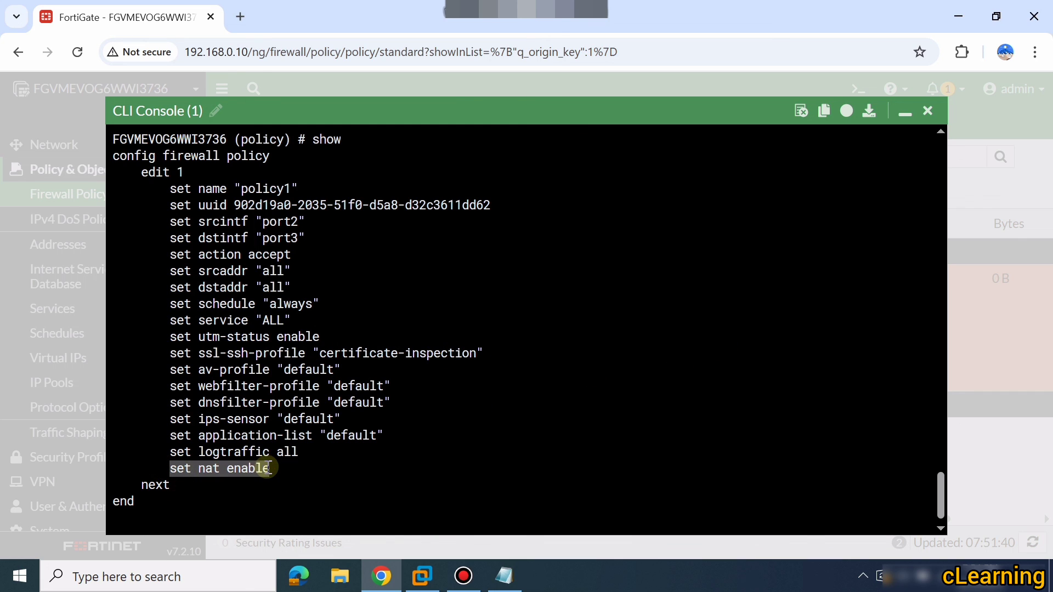
# Minimize the CLI console, review policy1 in the firewall policy list, and reload the list.
pyautogui.click(904, 113)
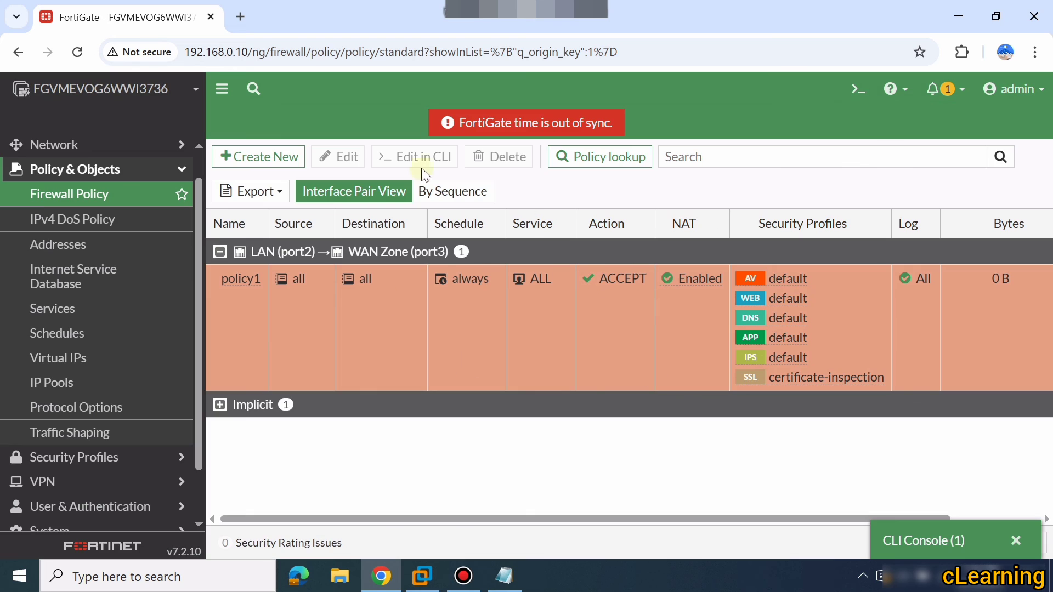
pyautogui.click(419, 336)
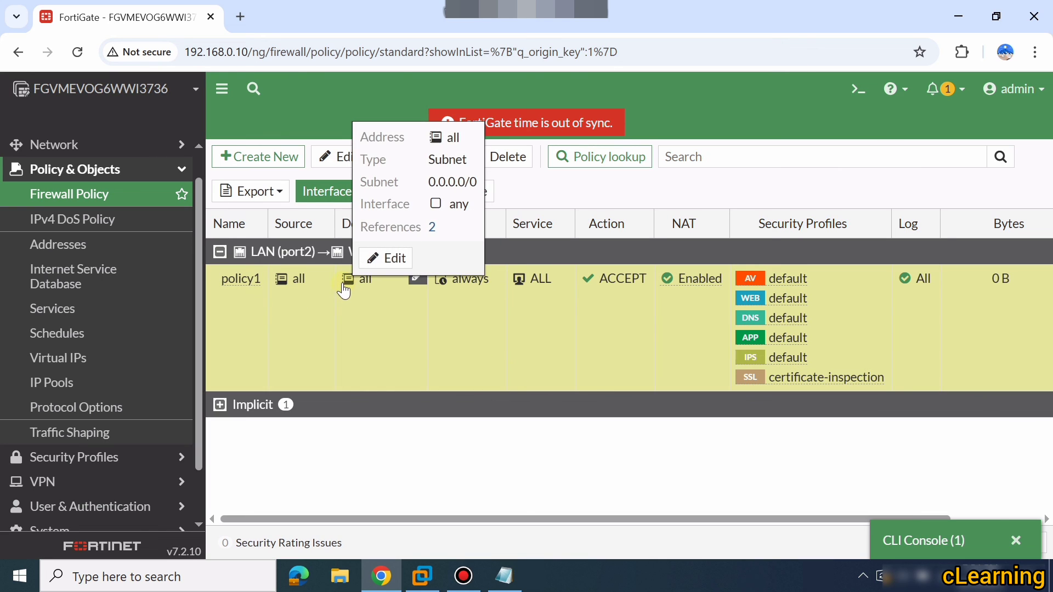
pyautogui.click(138, 199)
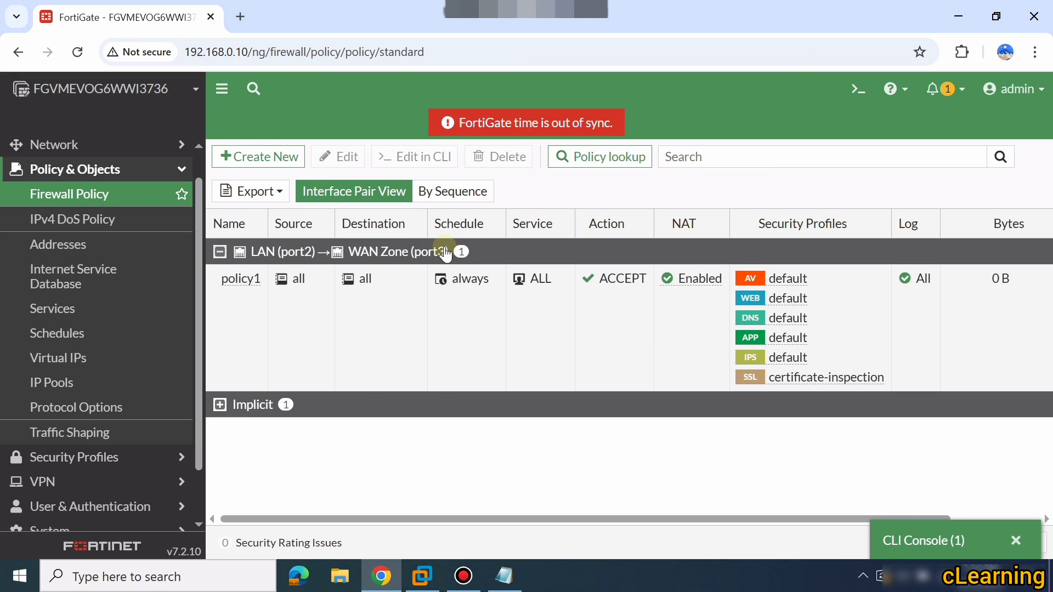
# Look through the Services, Internet Service Database and Addresses object lists.
pyautogui.click(85, 312)
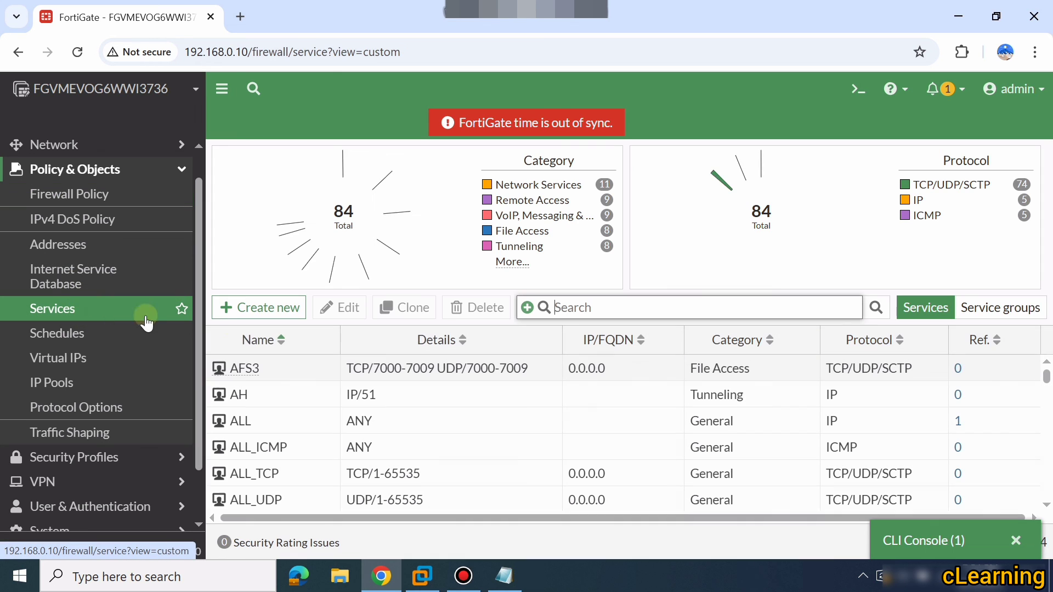
pyautogui.click(81, 265)
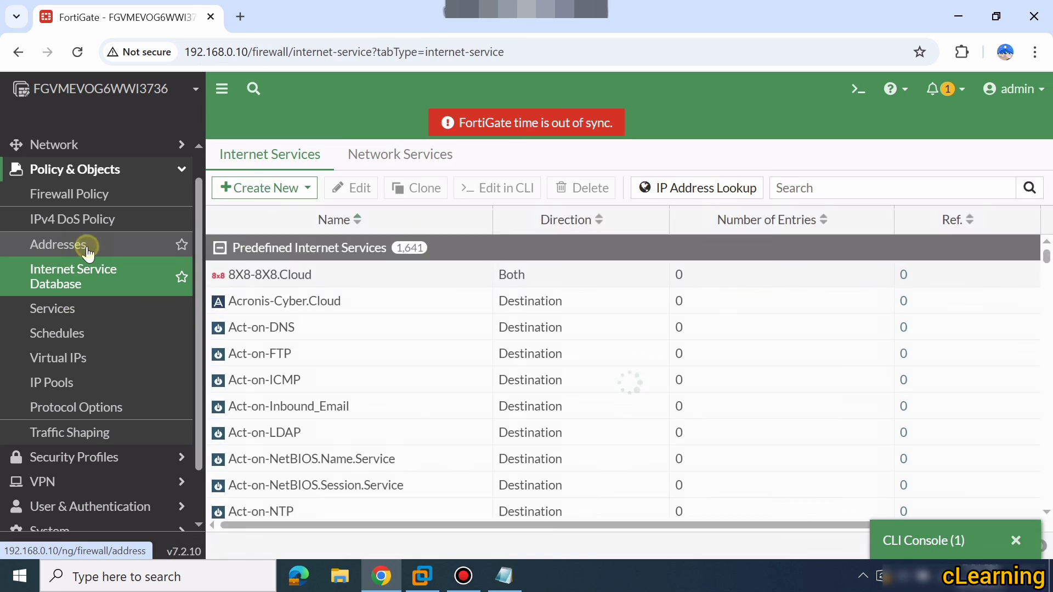
pyautogui.click(83, 245)
pyautogui.scroll(-2, 104, 332)
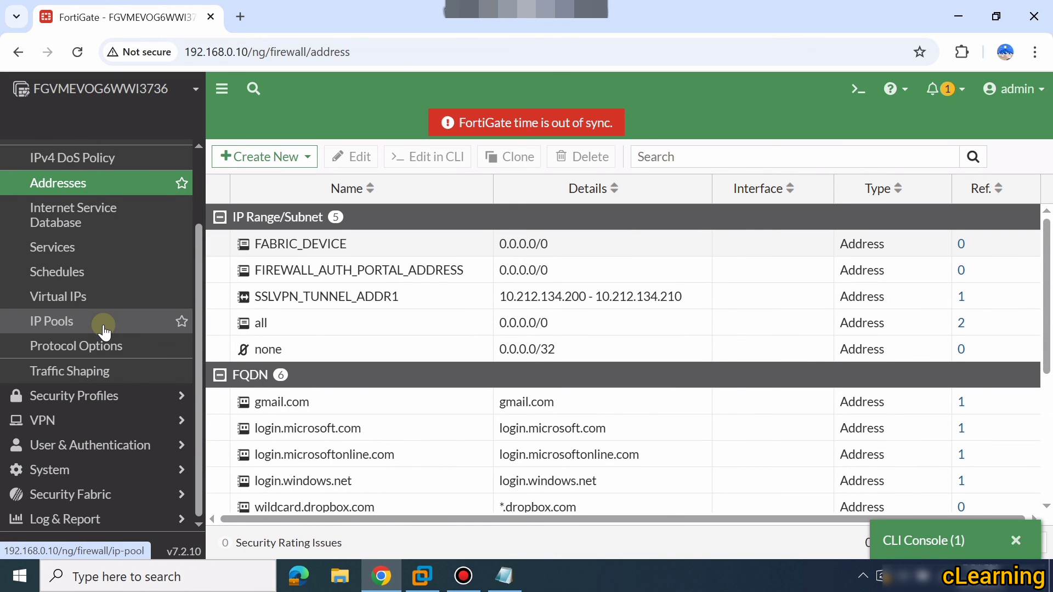
pyautogui.scroll(3, 104, 331)
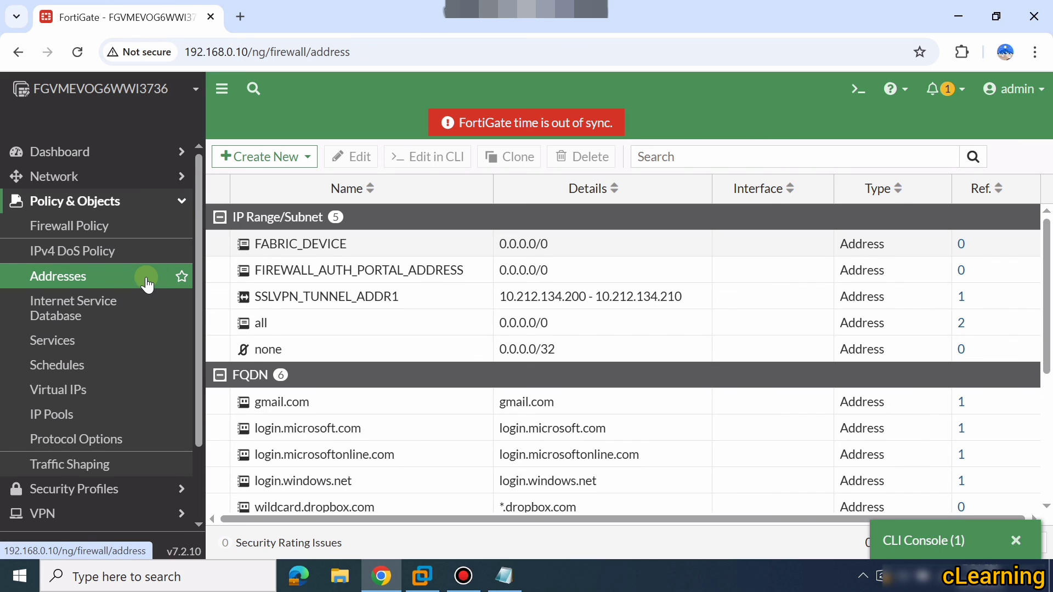